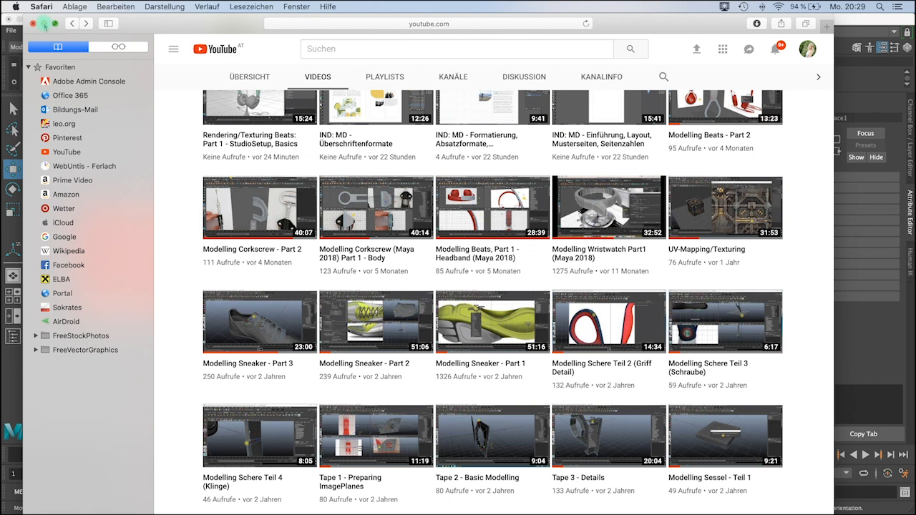
- Switch to Maya, select the red headband and compare its unsmoothed display with its smooth preview
click(44, 24)
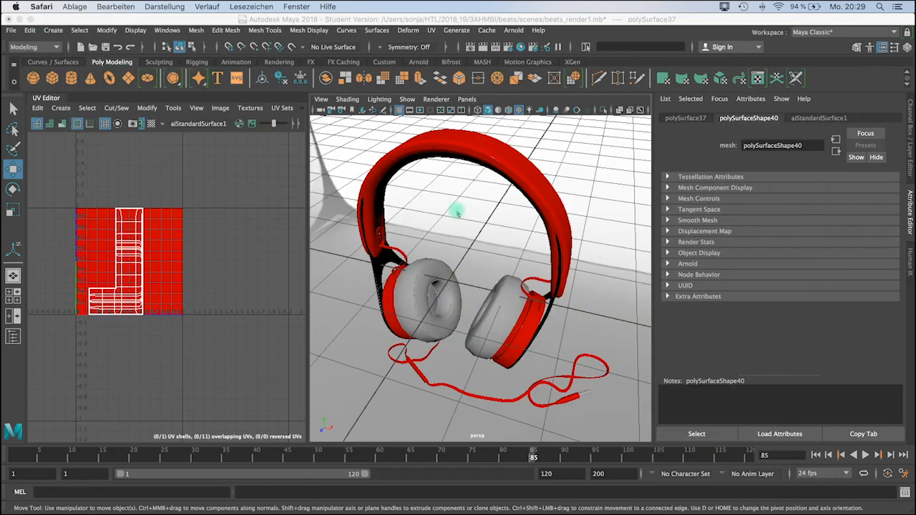
alt+drag(463, 180, 467, 177)
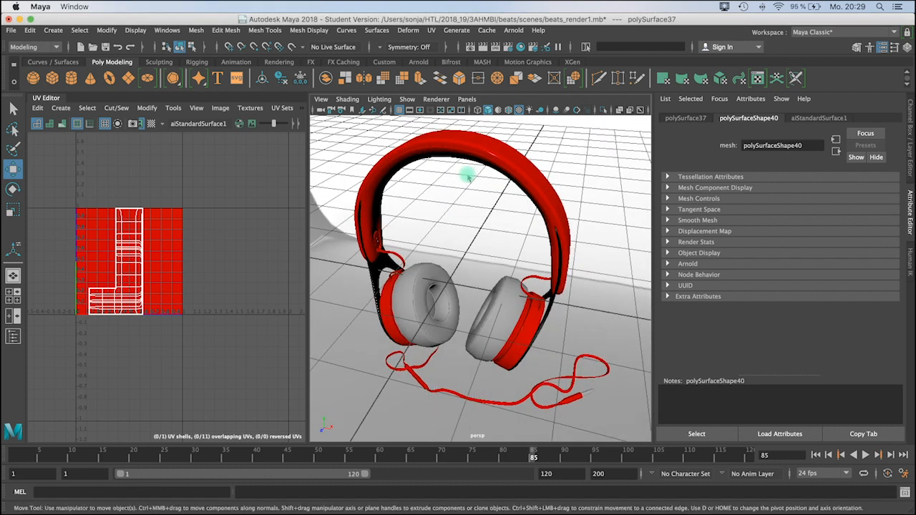
click(448, 141)
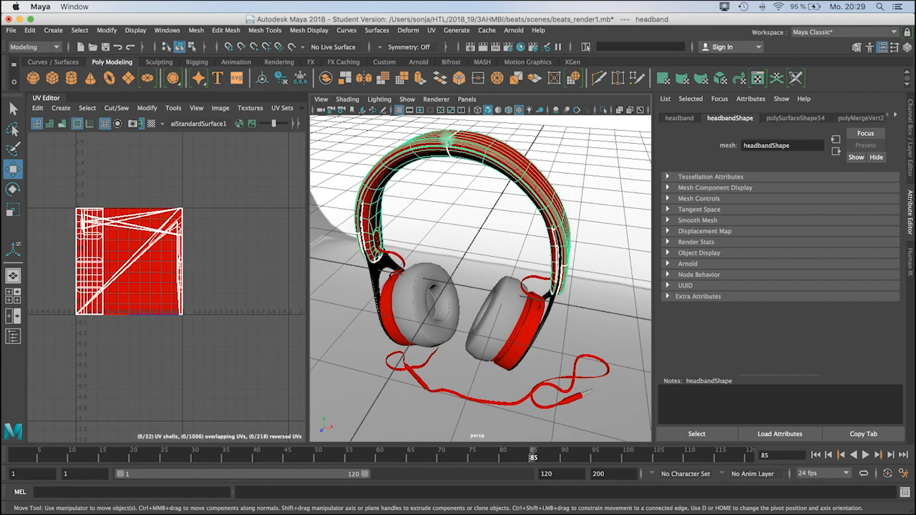
key(1)
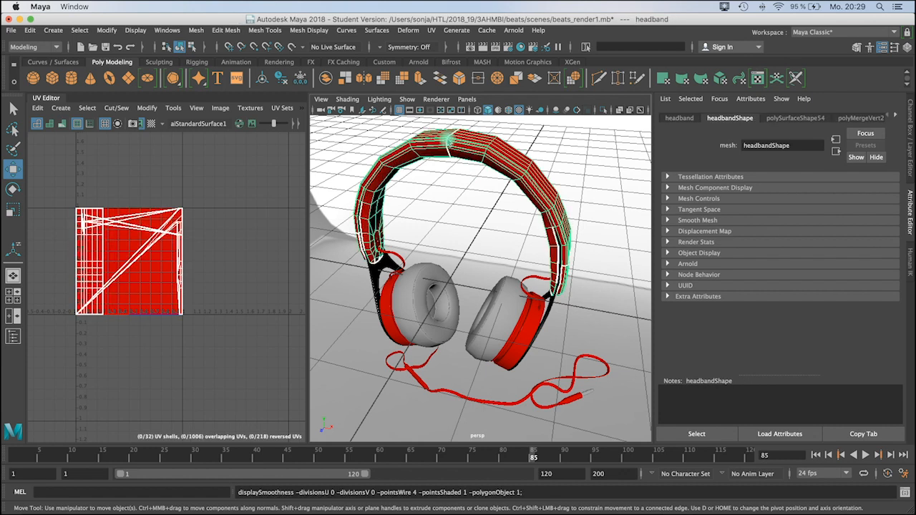
key(3)
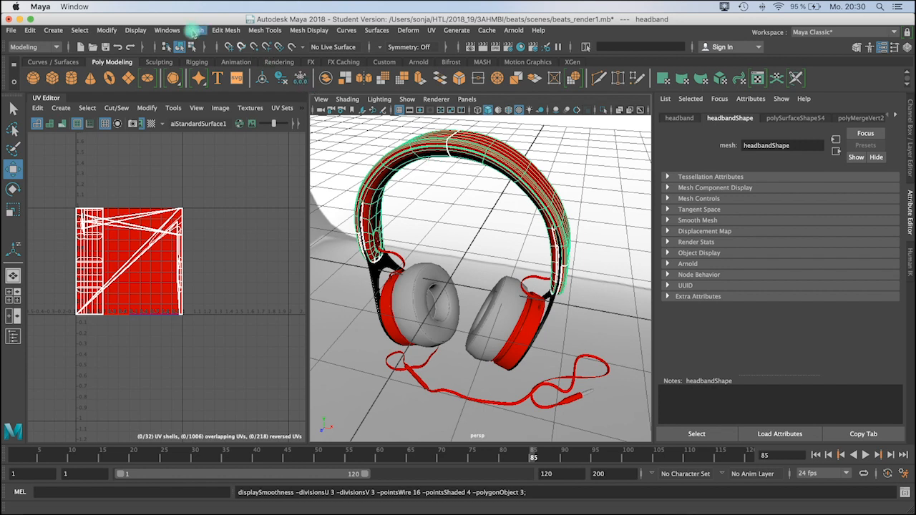
- Smooth the headband mesh exponentially with 2 division levels and turn off its smooth preview
click(195, 30)
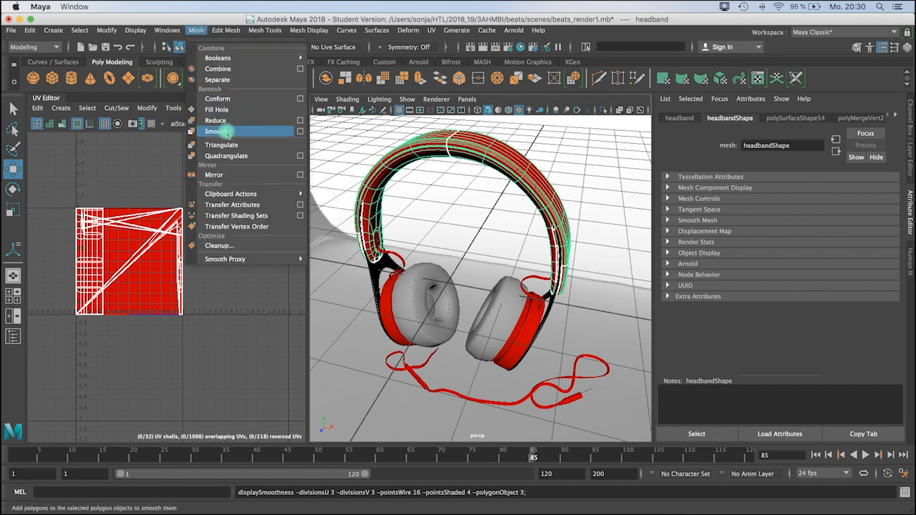
click(300, 131)
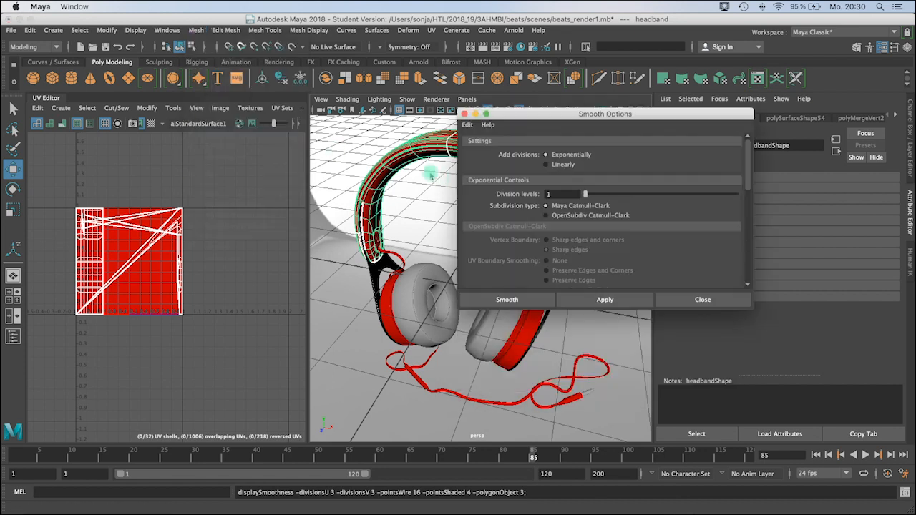
drag(601, 196, 616, 200)
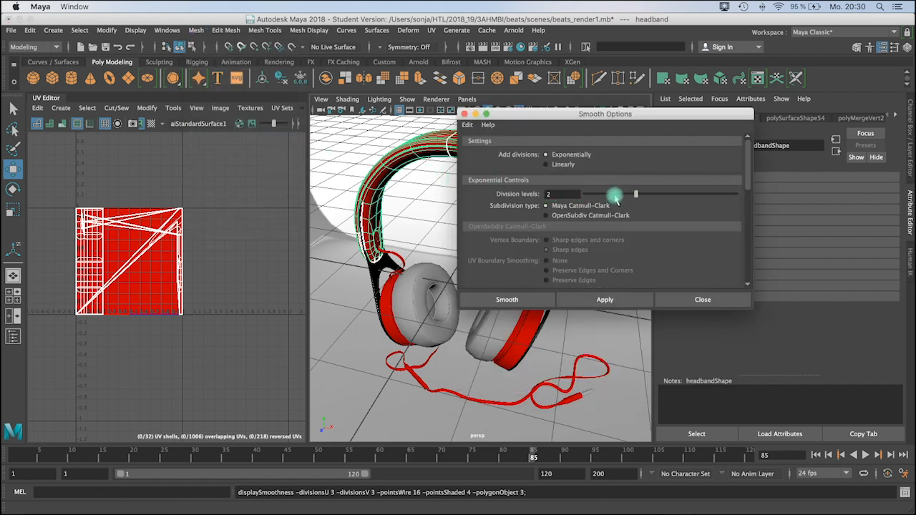
click(507, 300)
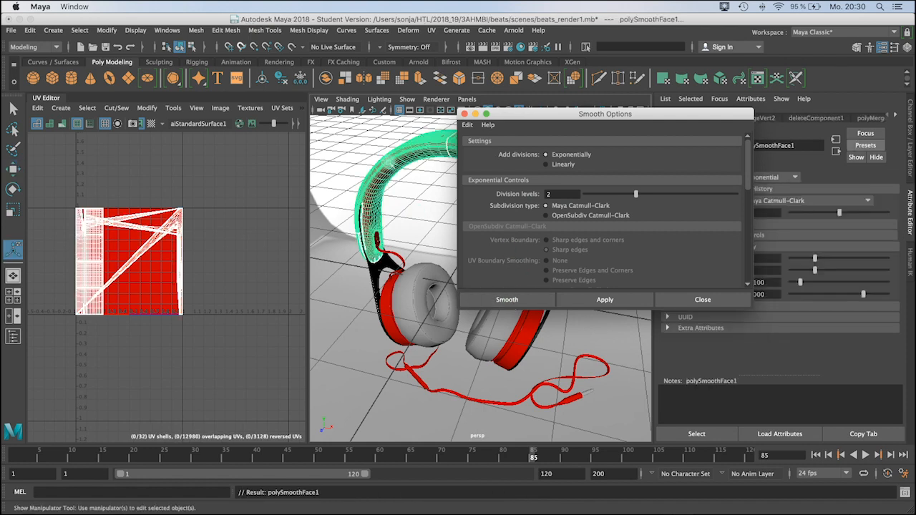
key(1)
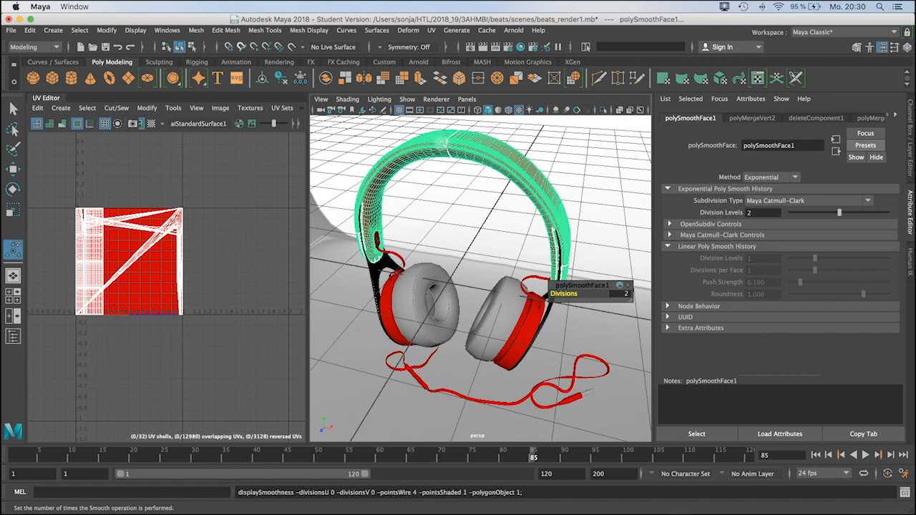
key(3)
key(1)
key(3)
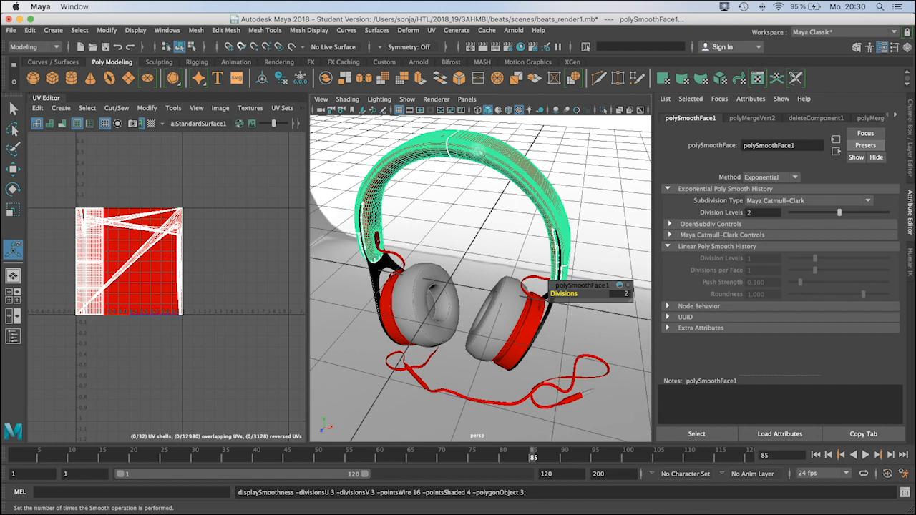
key(1)
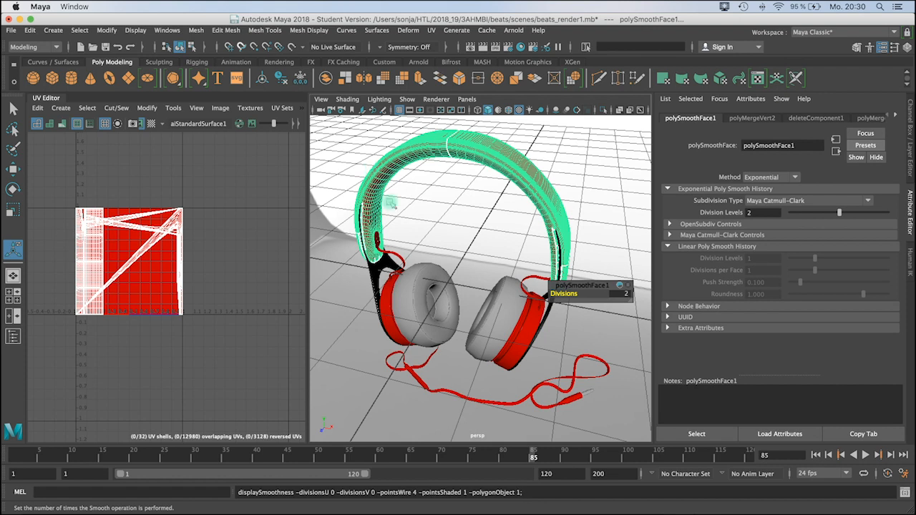
- Smooth both ear cushions with 2 division levels and switch off their smooth preview
scroll(427, 211, up, 3)
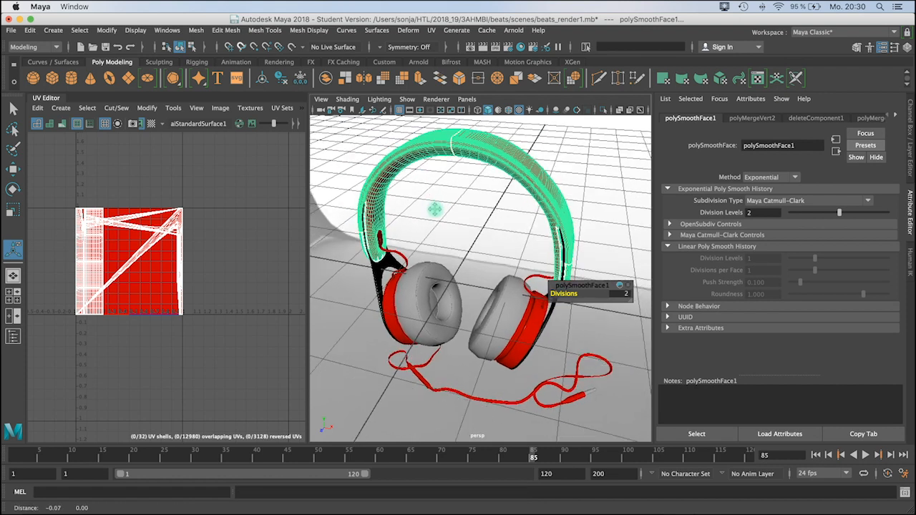
scroll(411, 247, up, 5)
click(408, 250)
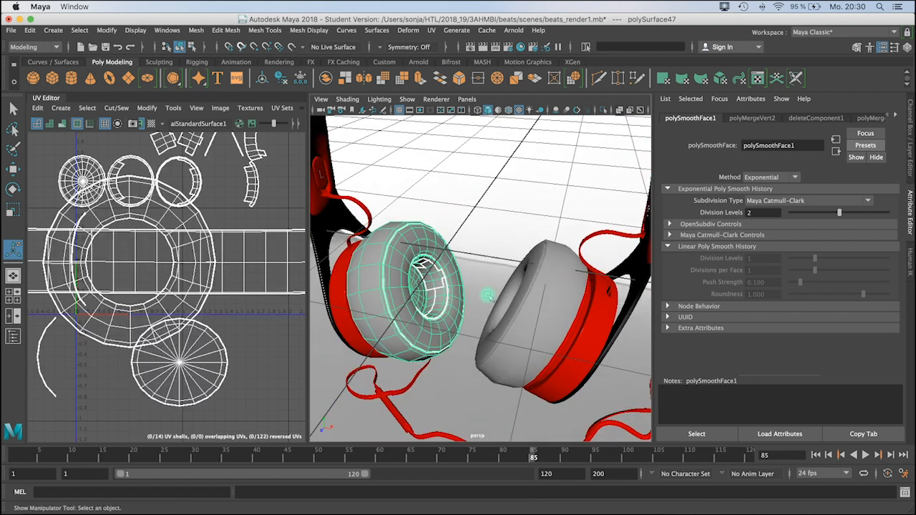
click(544, 303)
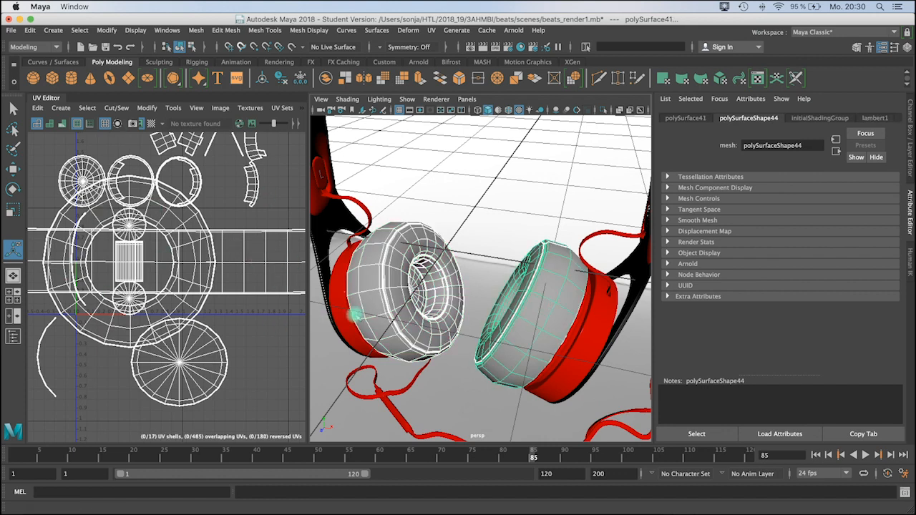
click(431, 30)
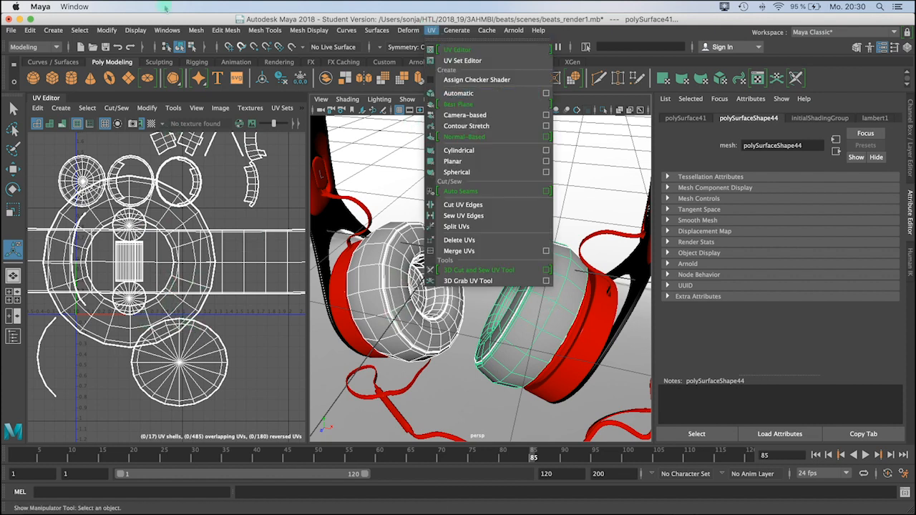
click(167, 30)
mouse_move(195, 30)
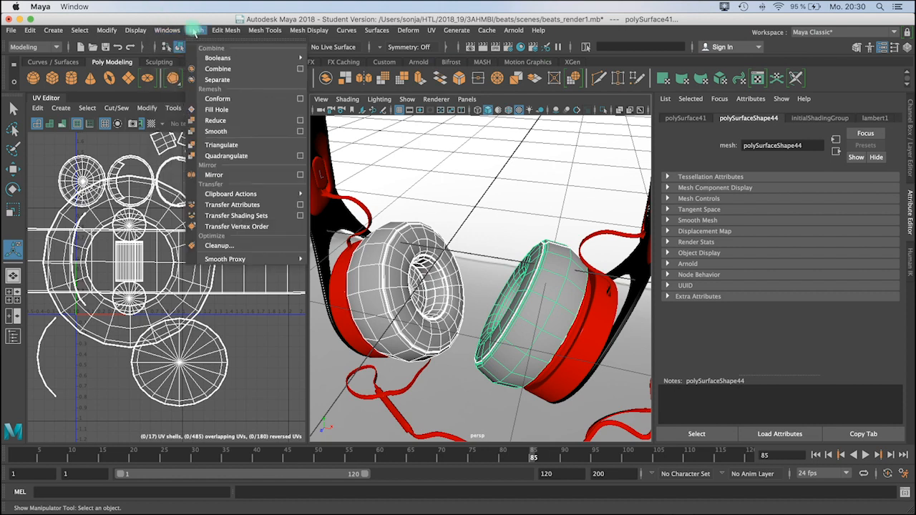
click(218, 131)
key(1)
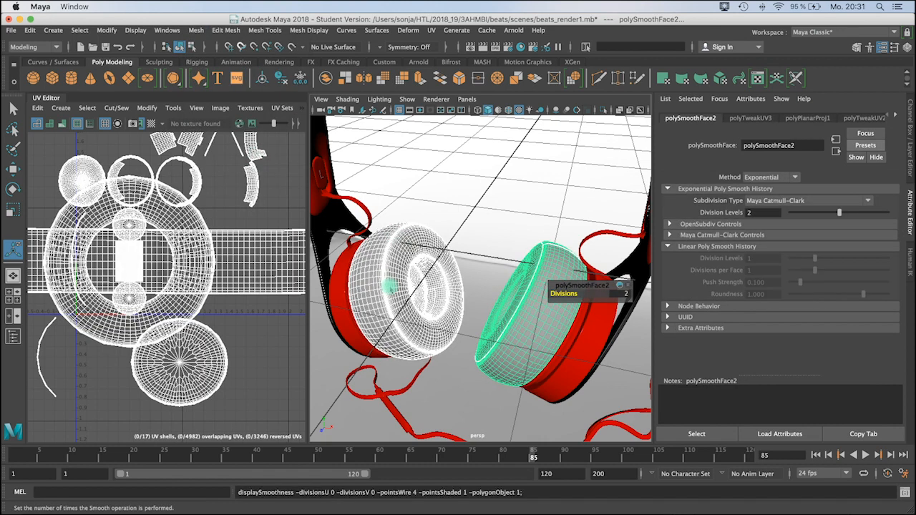
- Activate the Select tool and select only the left ear cushion to inspect its smoothed mesh
click(15, 109)
click(380, 214)
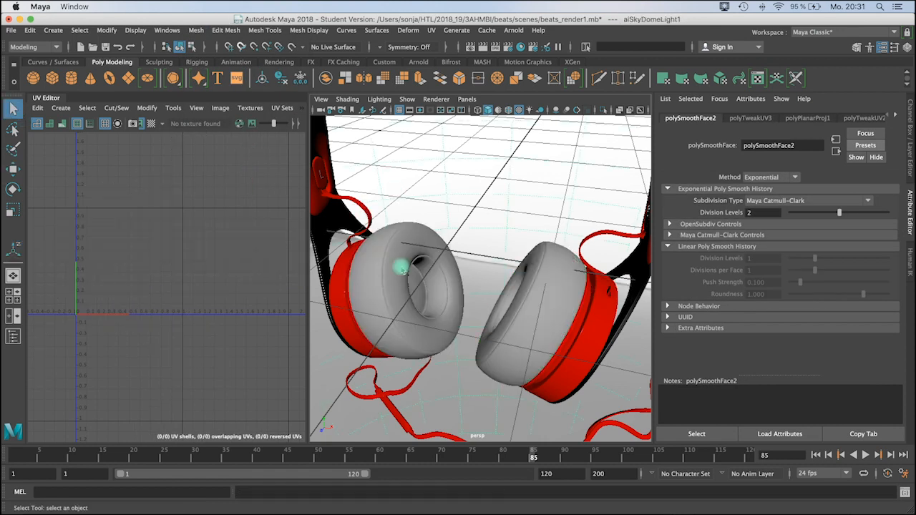
click(397, 267)
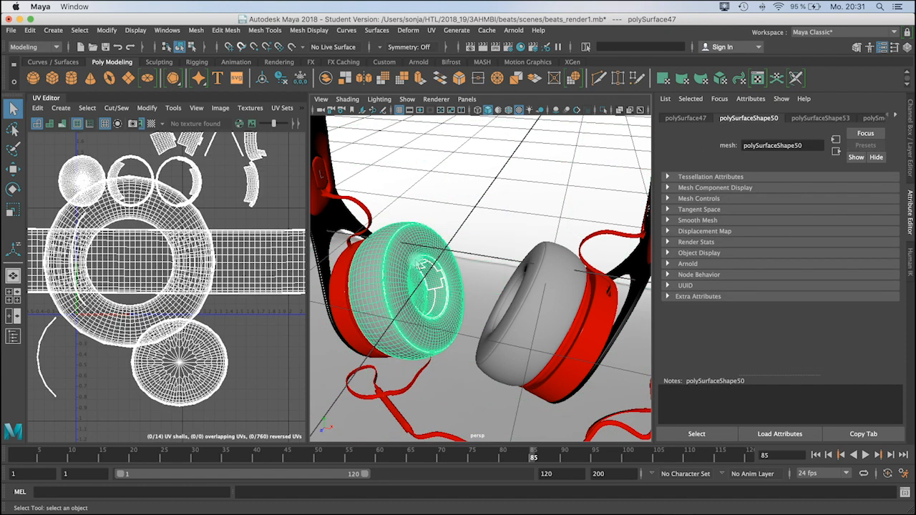
- Assign a new Arnold aiStandardSurface material to the whole headband in object mode
alt+right_drag(432, 218, 445, 323)
click(461, 207)
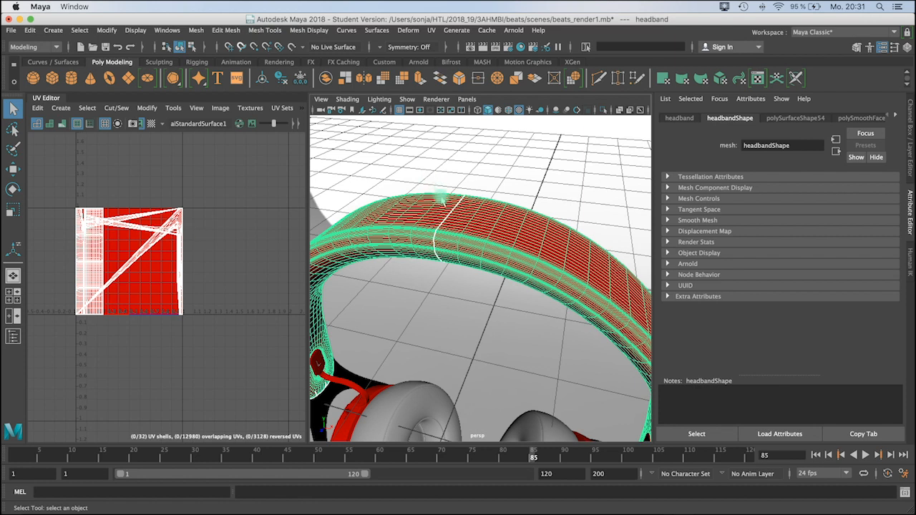
right_drag(443, 216, 300, 134)
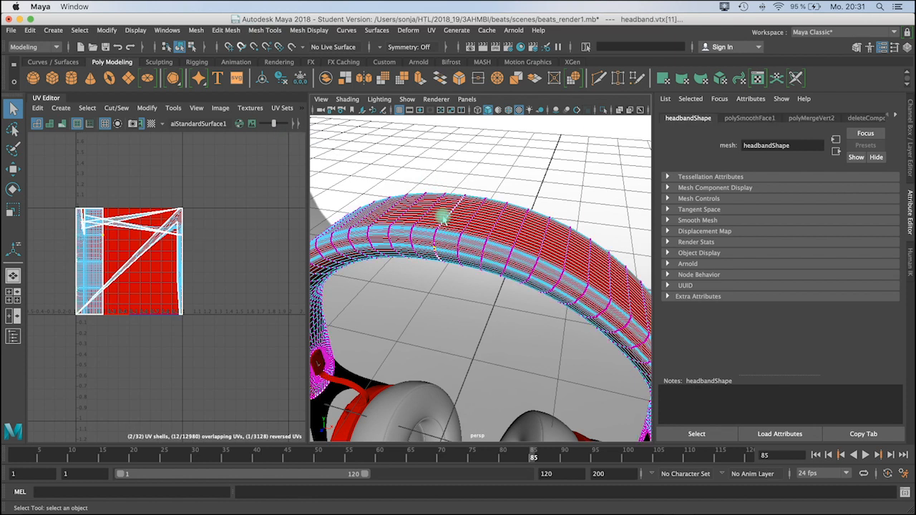
right_click(446, 207)
click(499, 191)
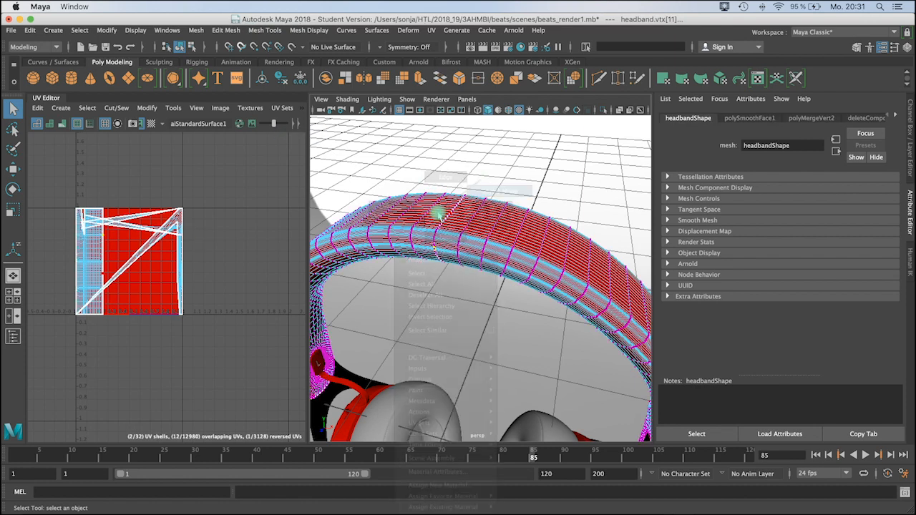
right_click(442, 206)
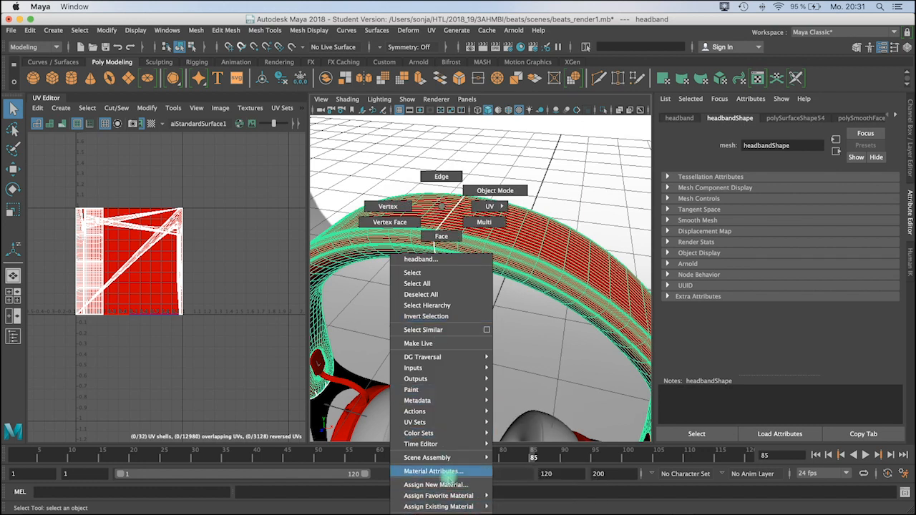
click(437, 485)
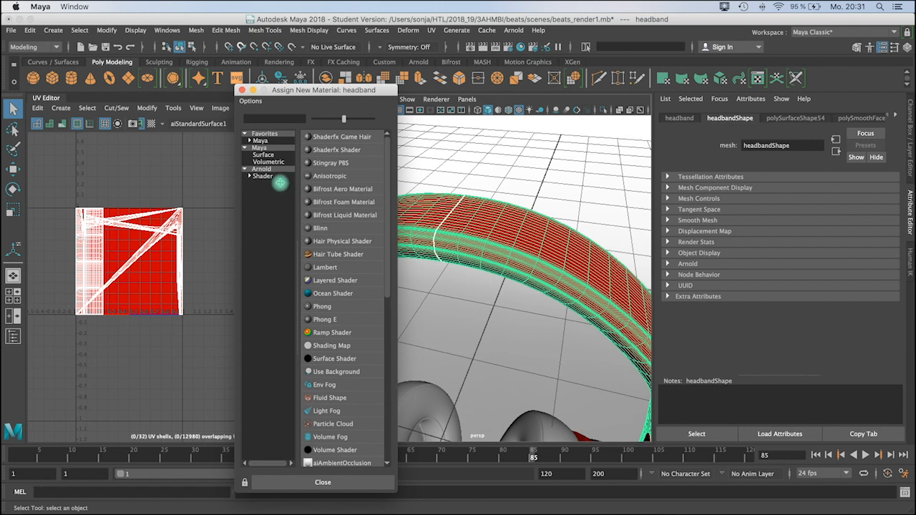
click(262, 176)
click(330, 215)
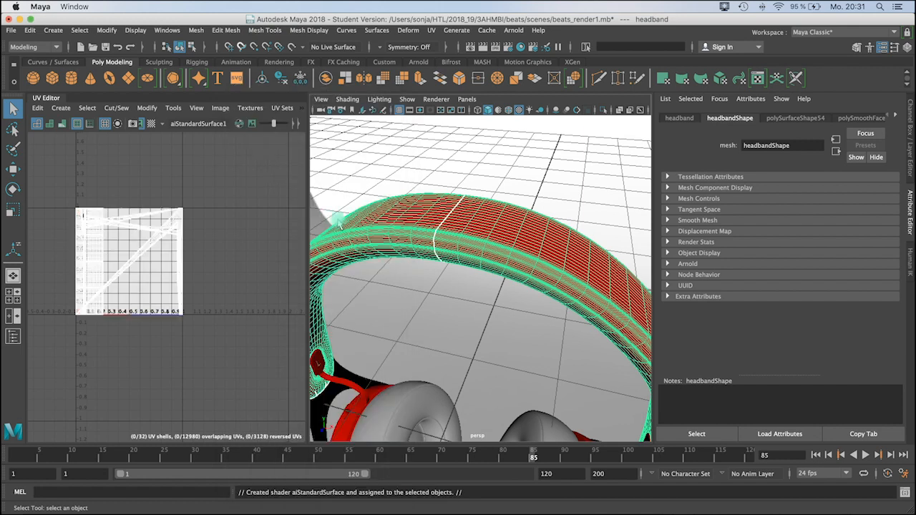
- Replace the new headband material's settings with the Plastic preset
click(865, 145)
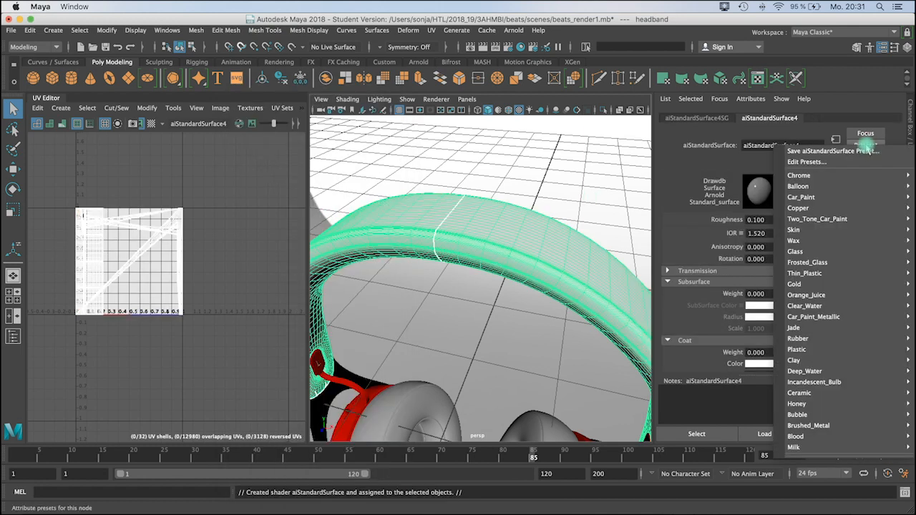
mouse_move(801, 230)
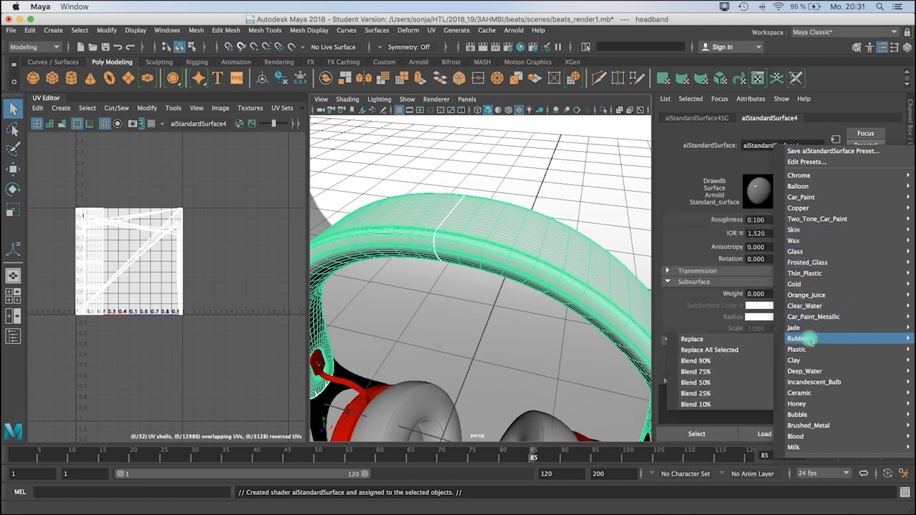
mouse_move(796, 350)
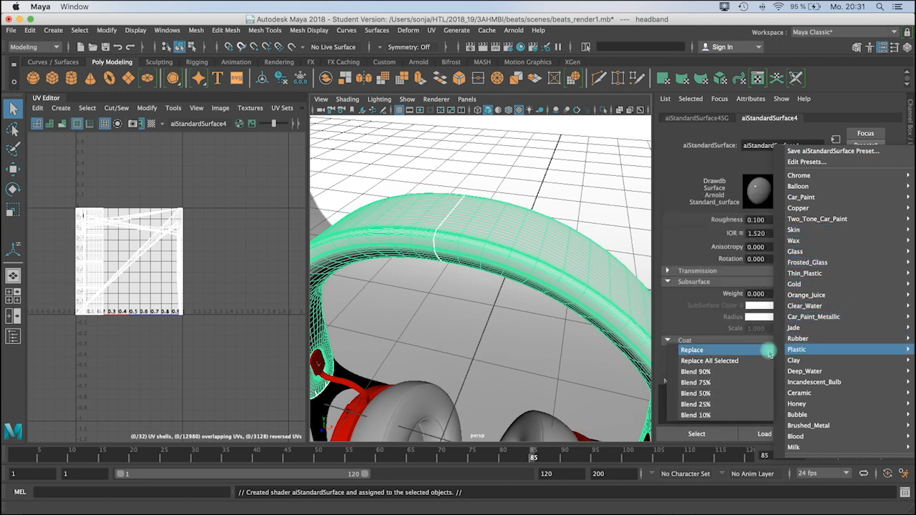
click(763, 350)
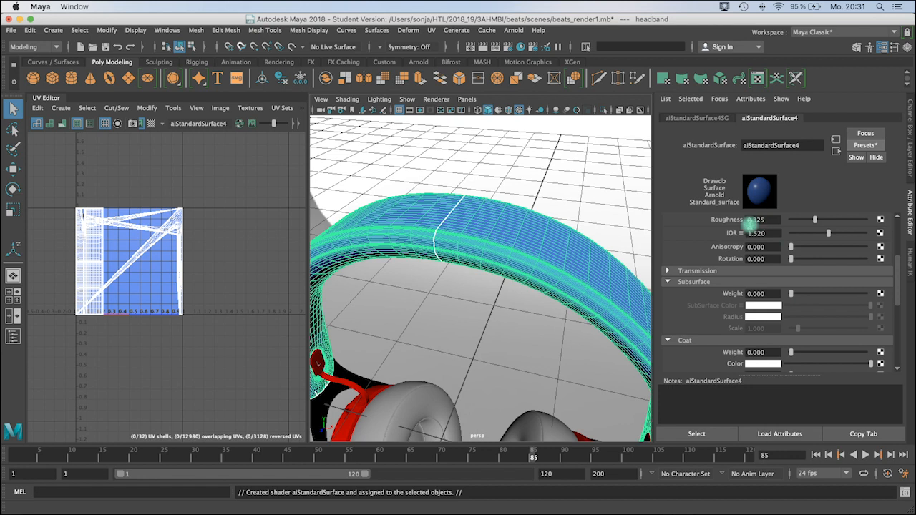
- Connect a File texture to the base color of the headband material
drag(897, 245, 901, 213)
click(773, 255)
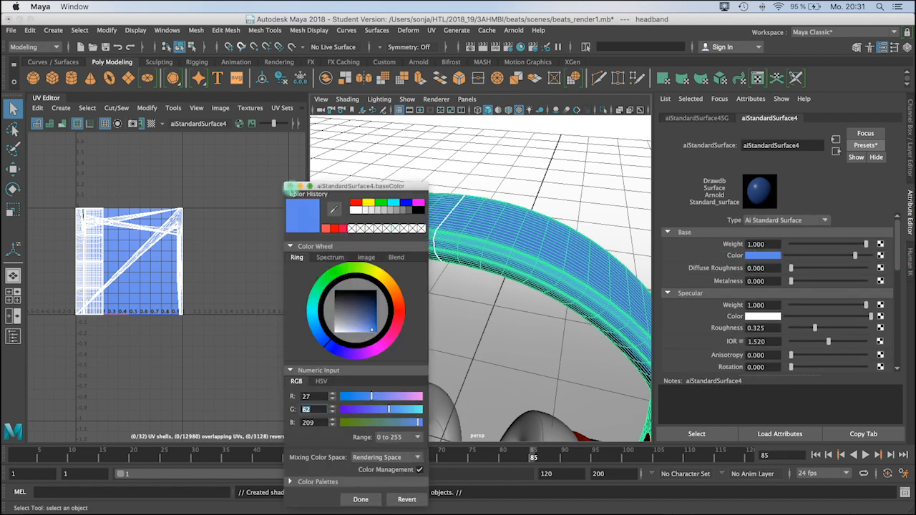
click(880, 256)
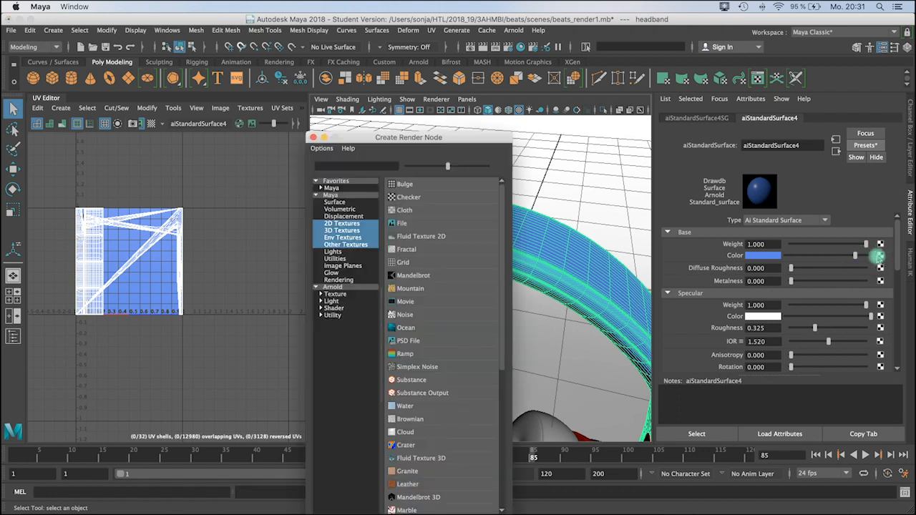
click(403, 223)
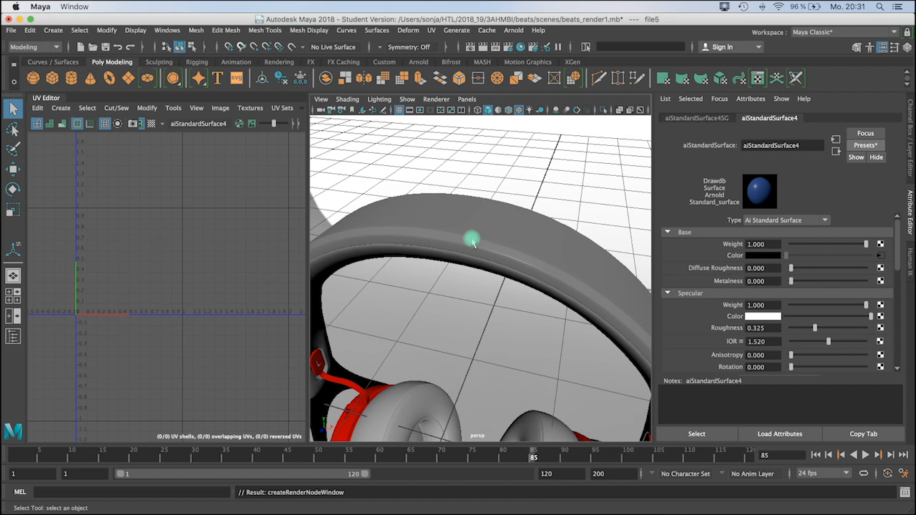
- Load headbandbeats.jpg as the image of the file texture on the headband material
click(882, 265)
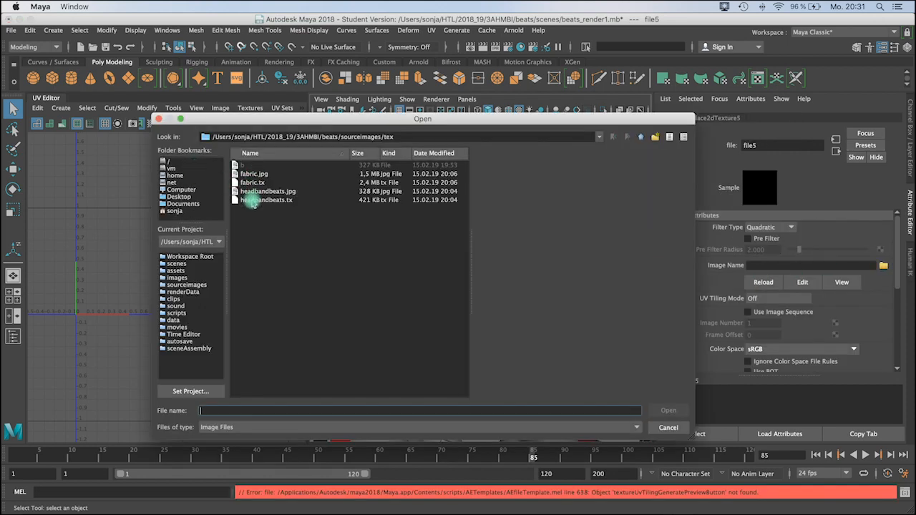
click(252, 199)
click(252, 191)
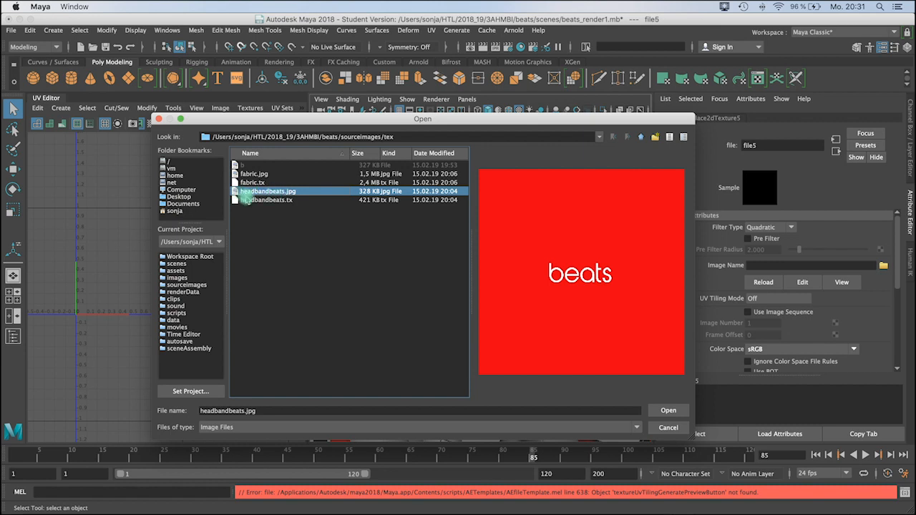
click(668, 412)
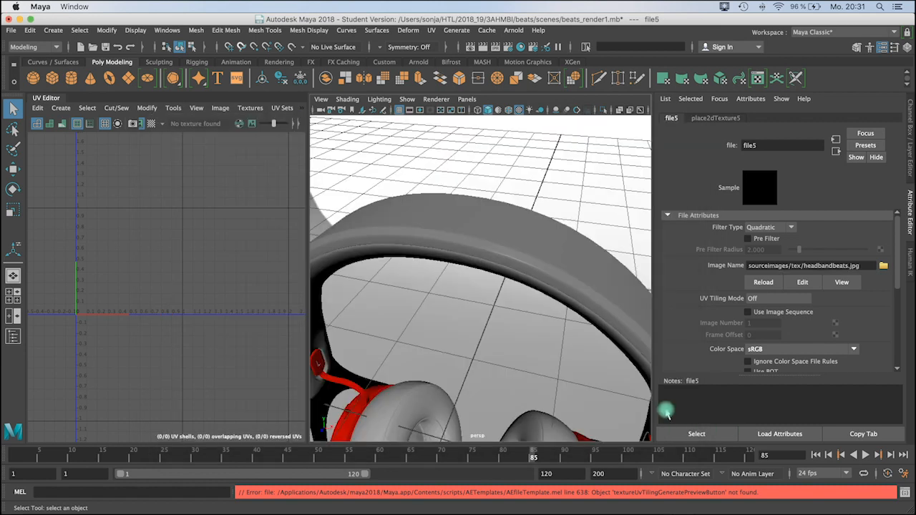
- Pick neighbouring faces at the middle of the headband's upper surface in face mode and activate the Select tool
click(440, 228)
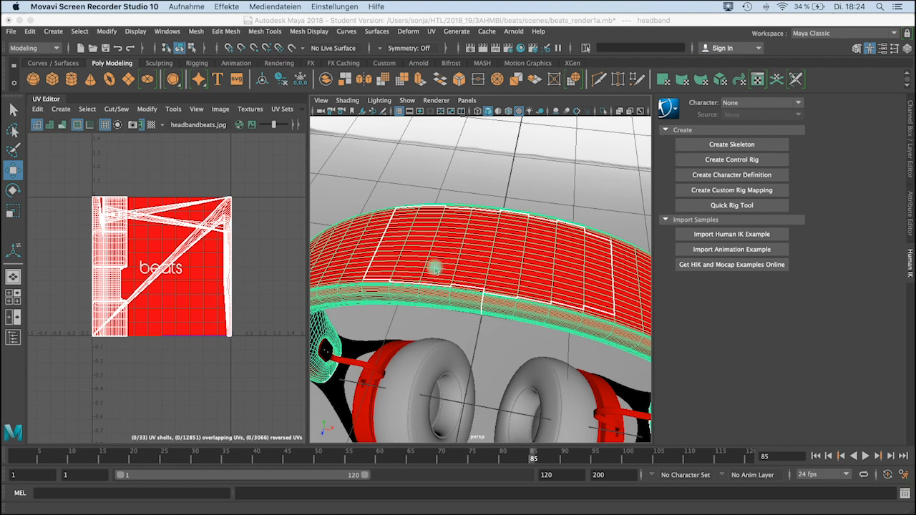
right_click(427, 230)
click(427, 260)
mouse_move(482, 248)
alt+mouse_down()
mouse_move(482, 265)
mouse_move(479, 254)
alt+mouse_up()
click(505, 263)
click(496, 262)
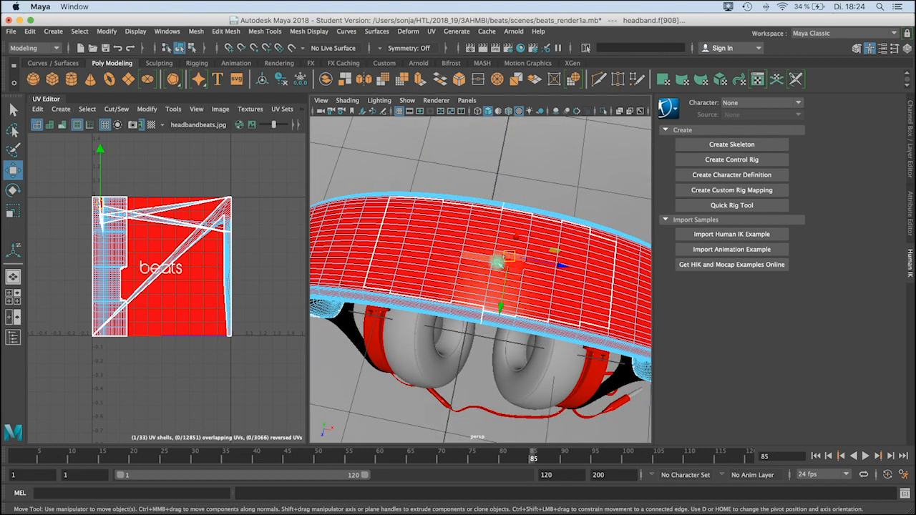
shift+click(483, 251)
shift+click(490, 258)
shift+drag(491, 257, 488, 255)
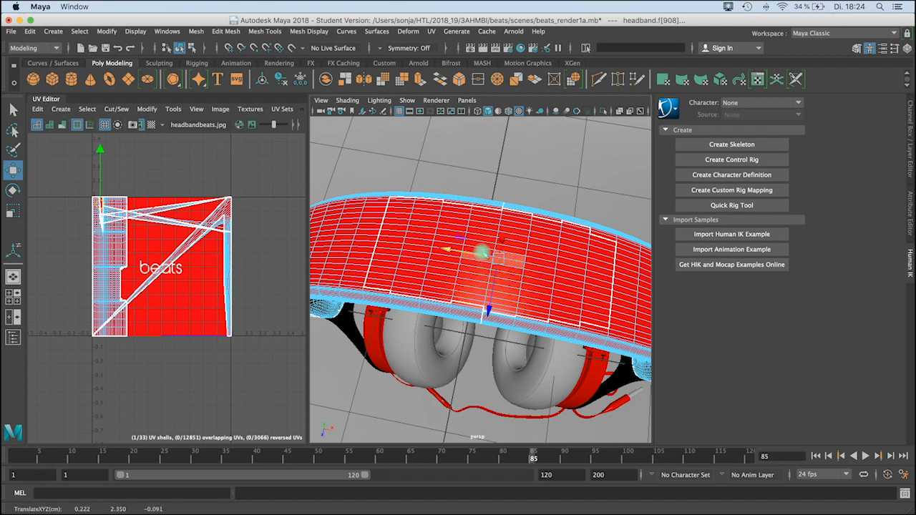
key(q)
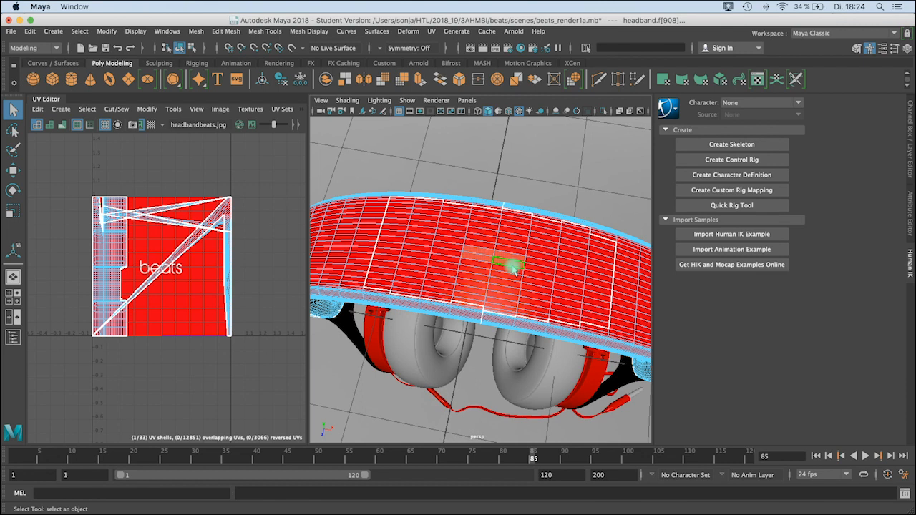
- Try growing the face selection outward from the headband's centre and shrink it back to a small central patch
key(shift+period)
key(shift+period)
key(shift+period)
key(shift+period)
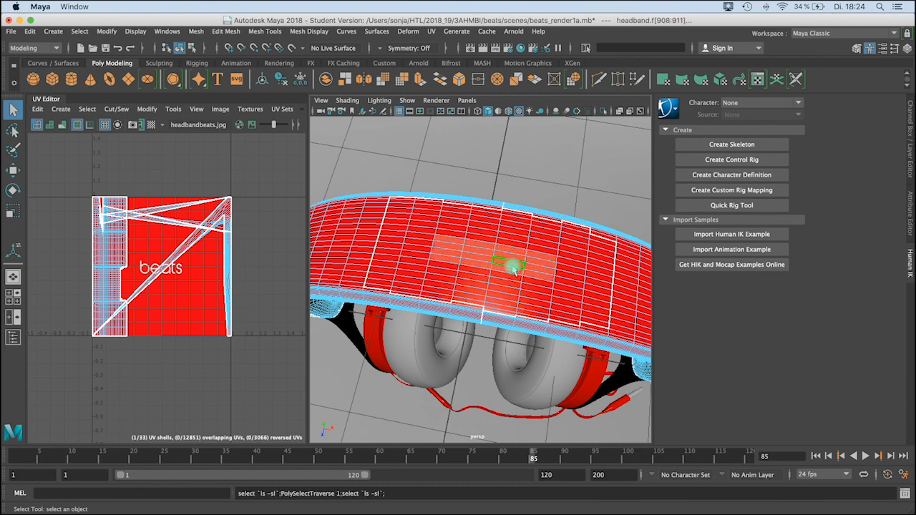
key(shift+period)
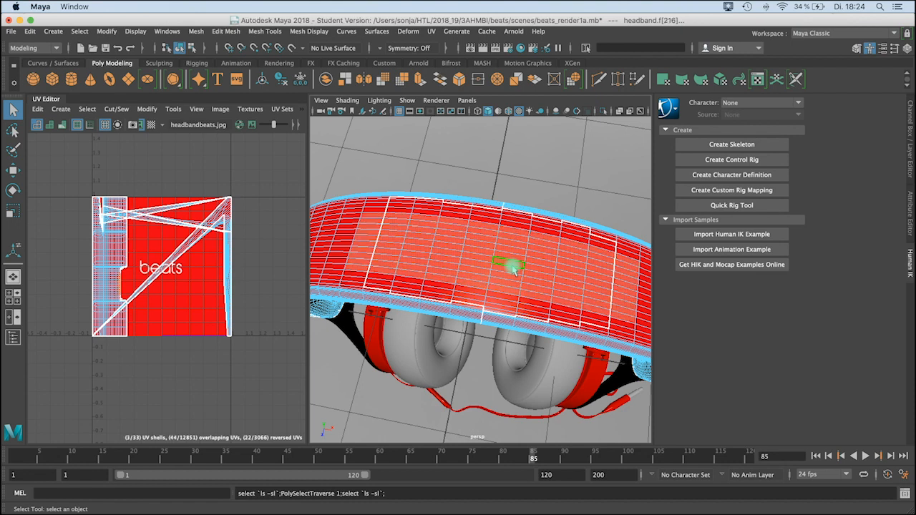
key(shift+period)
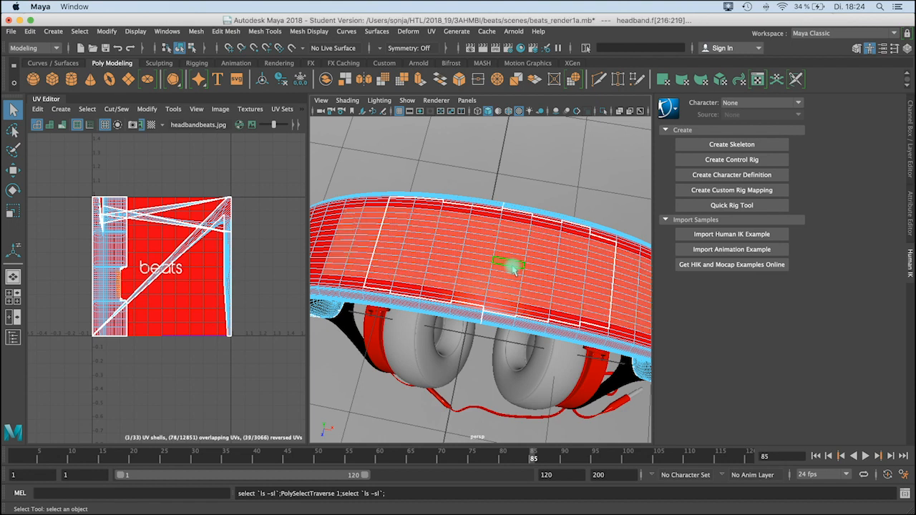
key(shift+comma)
key(shift+comma)
key(shift+comma)
key(shift+comma)
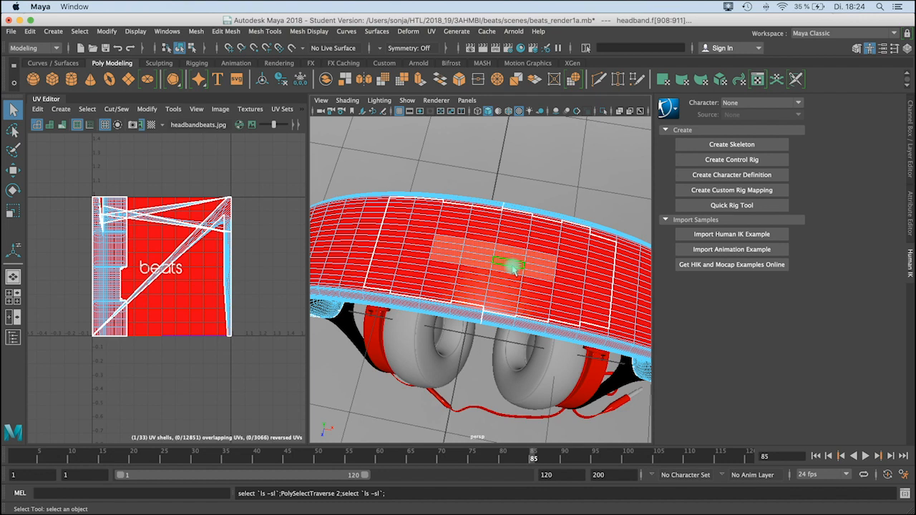
- Grow the face selection until it spans the full width of the headband's upper surface
key(shift+period)
key(shift+period)
key(shift+period)
key(shift+period)
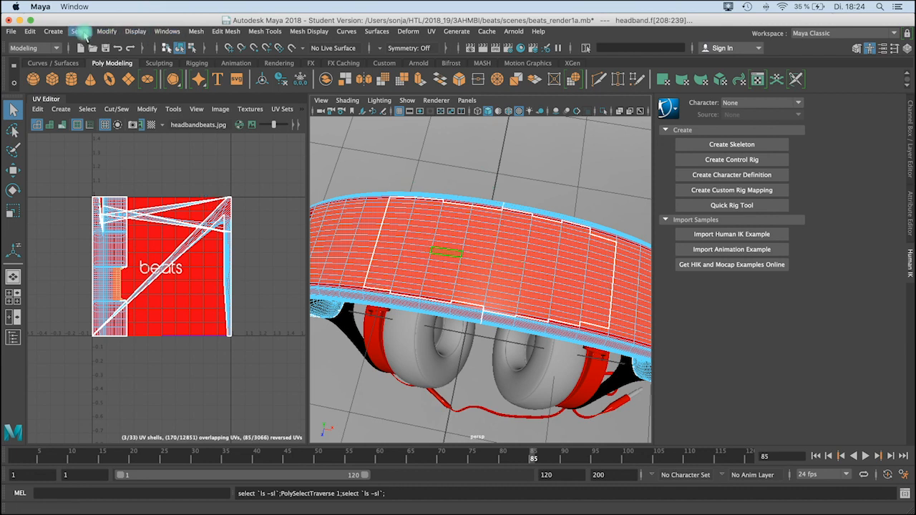
click(79, 32)
mouse_move(105, 270)
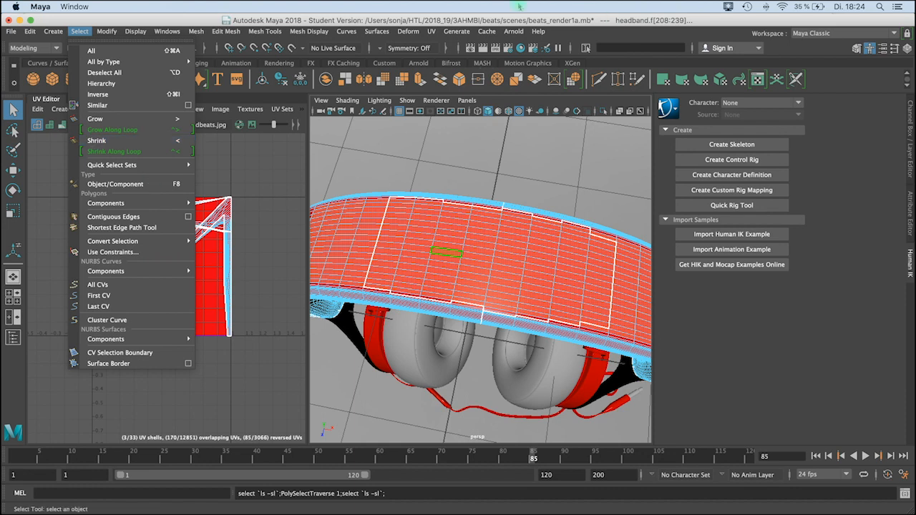
mouse_move(432, 32)
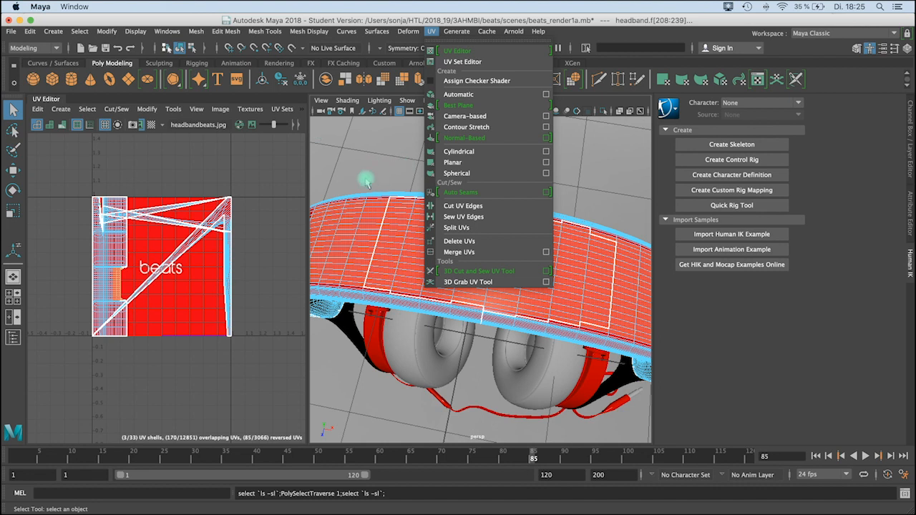
click(567, 96)
click(503, 196)
- Switch the viewport to the top view, frame the selected headband faces and hide the cameras
key(space)
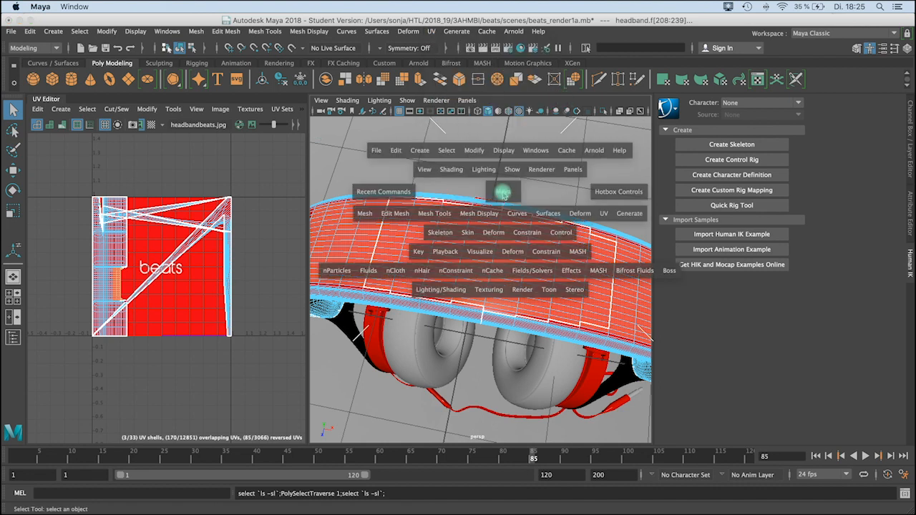
click(503, 196)
drag(503, 196, 449, 193)
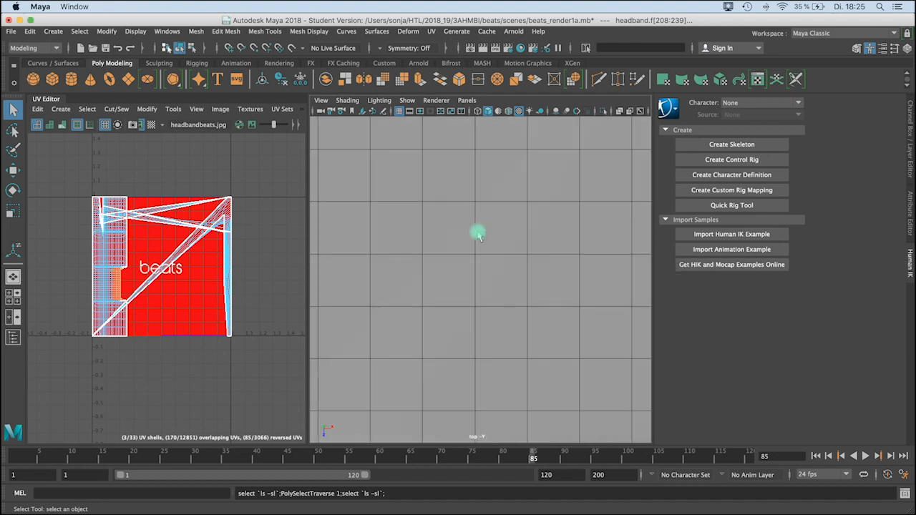
key(f)
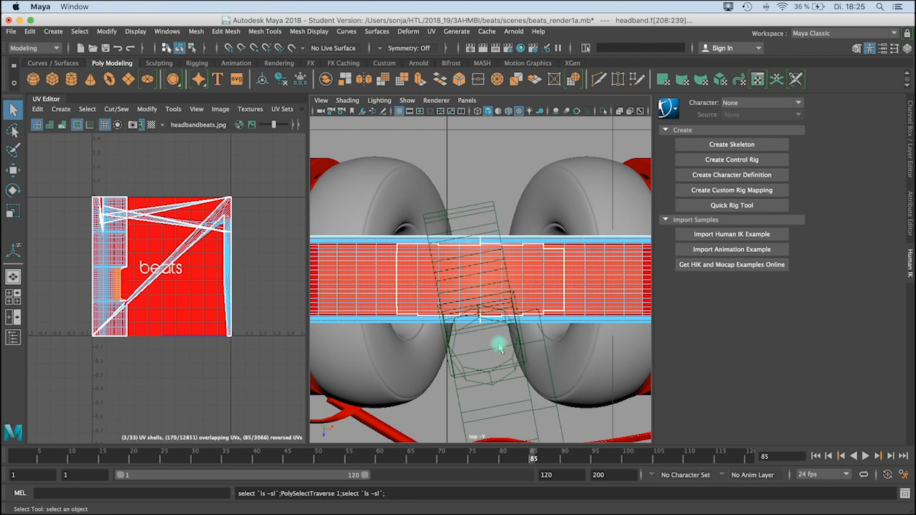
click(413, 102)
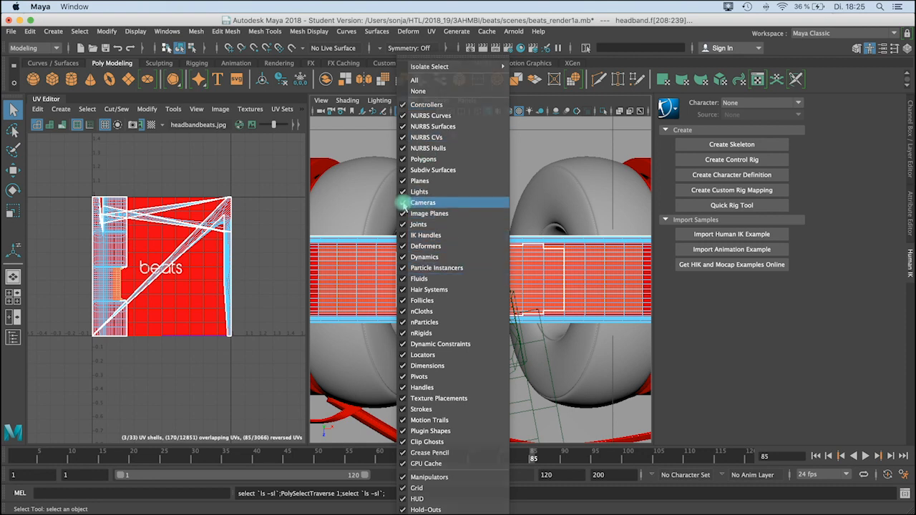
click(404, 202)
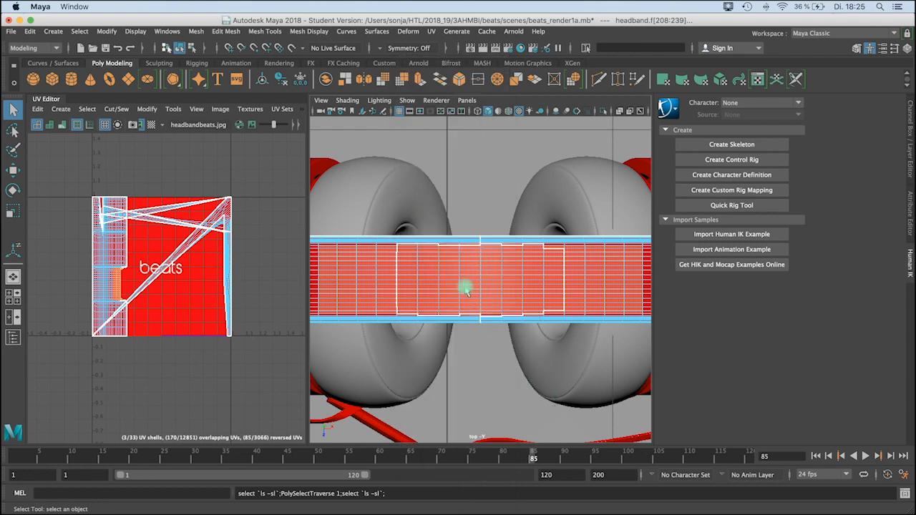
- Create a camera-based UV projection for the selected headband faces and clear the selection
click(431, 31)
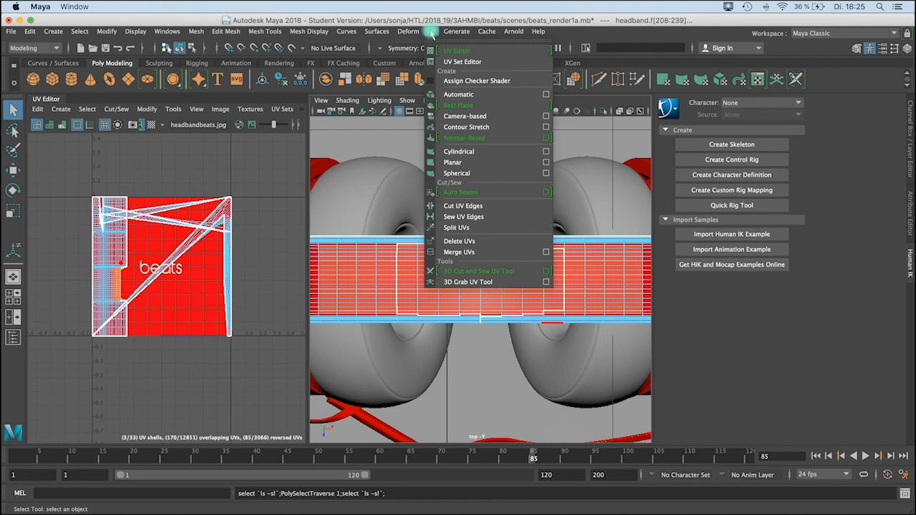
click(456, 117)
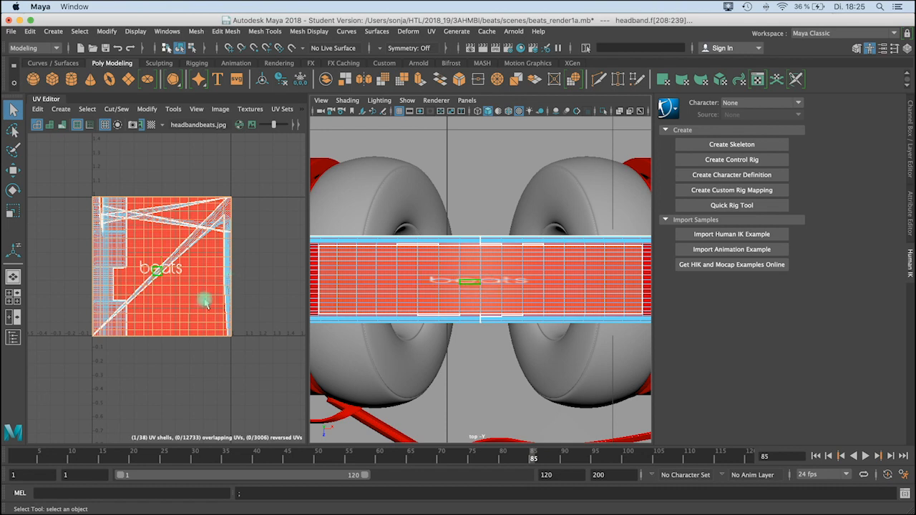
click(155, 178)
- Select the newly projected UV shell and flatten it vertically to correct the proportions of the beats logo
right_click(189, 313)
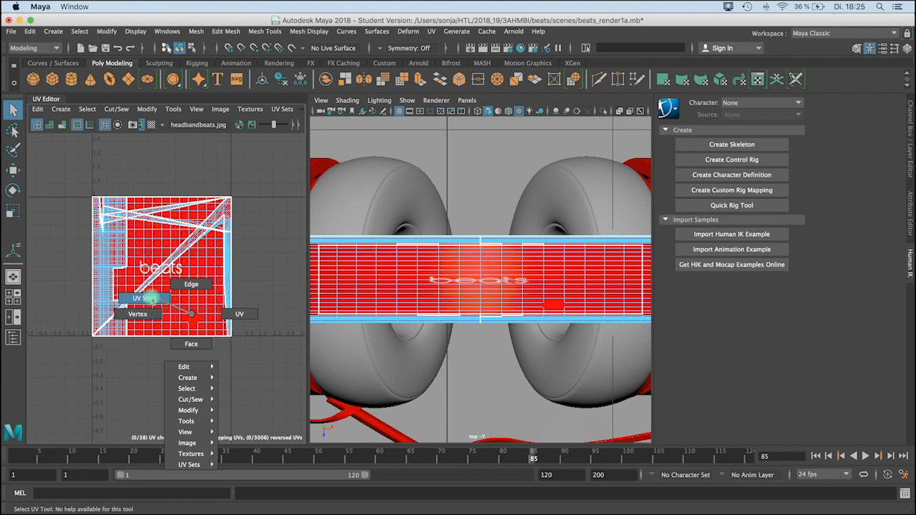
click(153, 299)
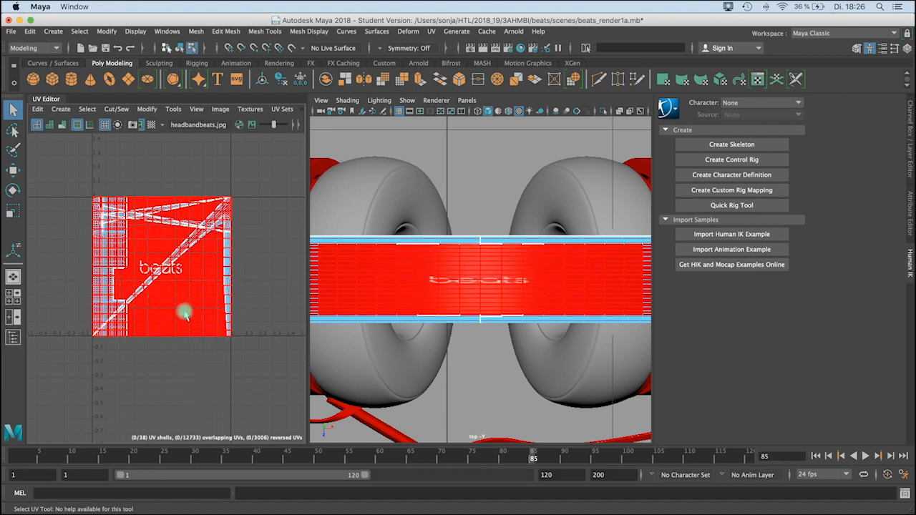
click(163, 271)
key(r)
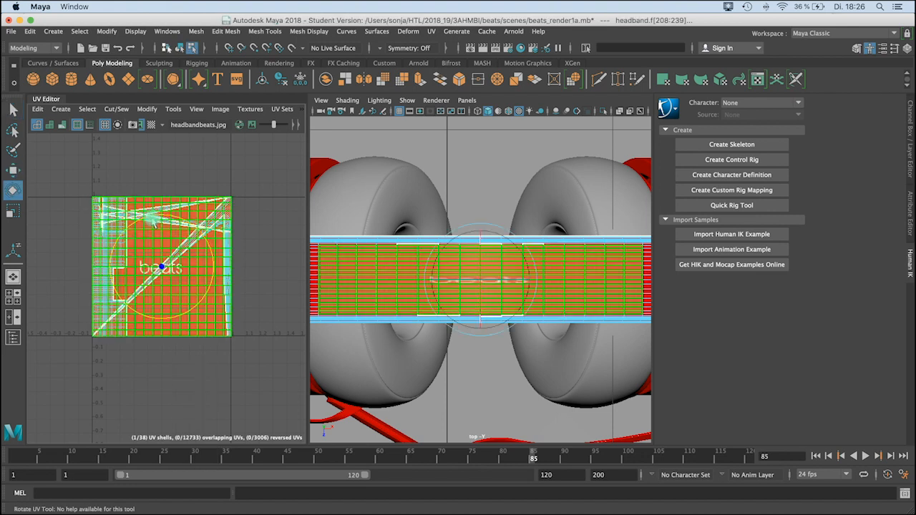
drag(164, 227, 164, 266)
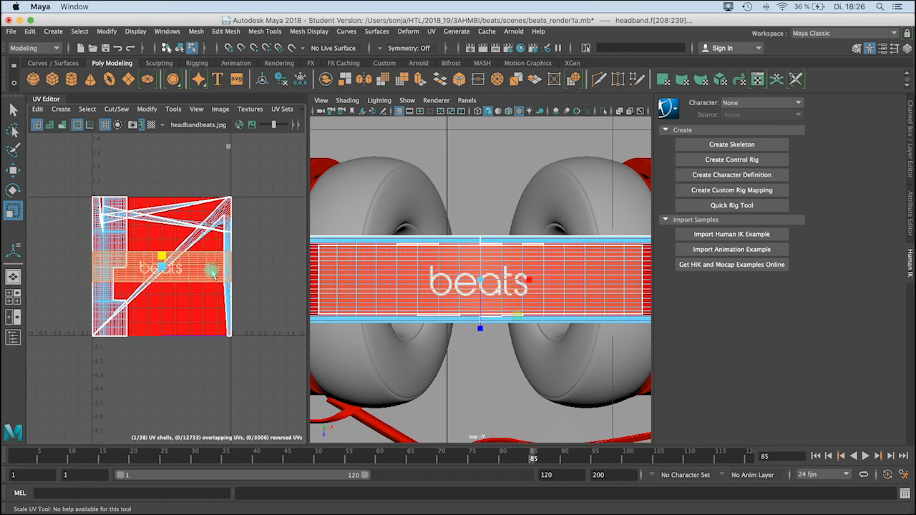
- Scale the logo's UV shell down horizontally and vertically to enlarge the beats lettering across the headband
mouse_move(221, 269)
mouse_down()
mouse_move(233, 266)
mouse_move(200, 272)
mouse_move(227, 272)
mouse_move(206, 268)
mouse_up()
drag(162, 216, 162, 227)
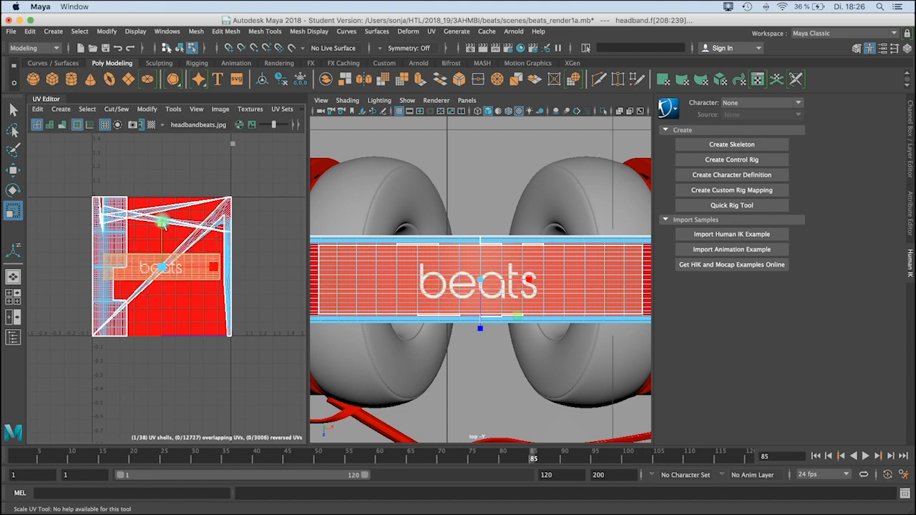
click(480, 261)
drag(162, 221, 164, 244)
drag(214, 267, 206, 269)
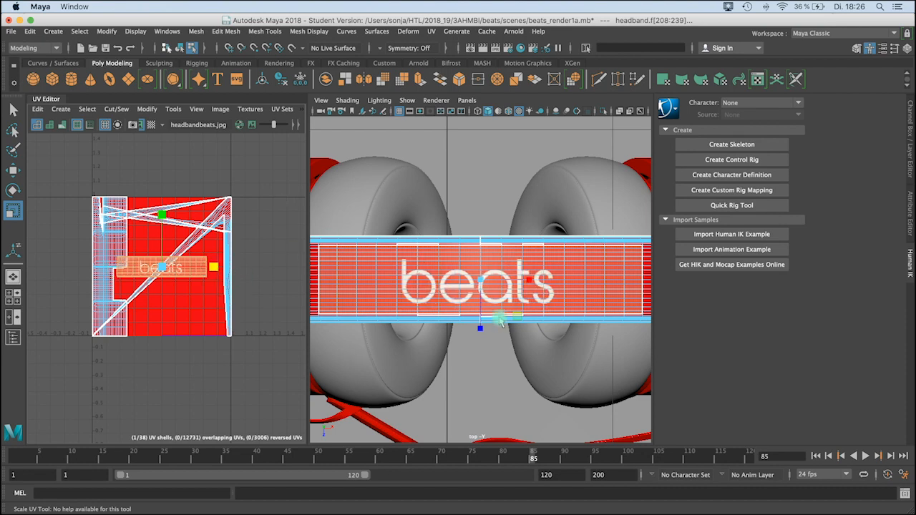
alt+click(512, 215)
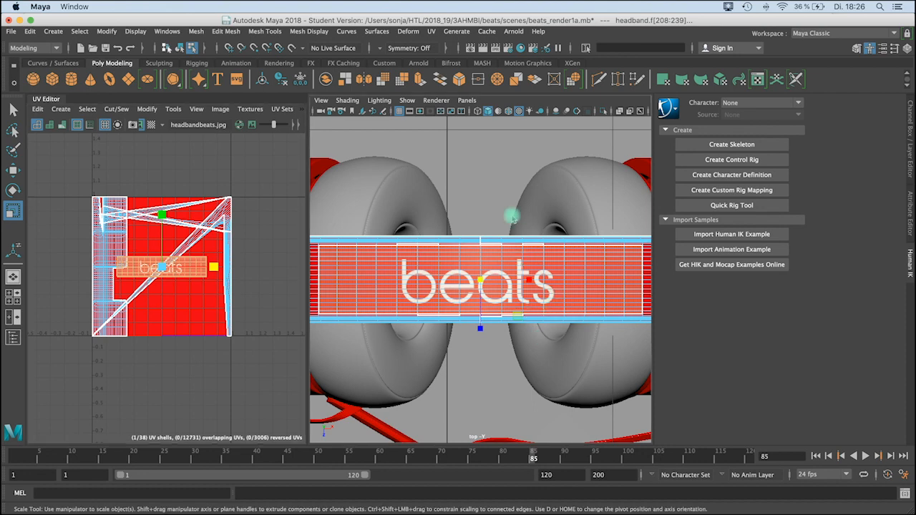
- Shrink all remaining headband UV shells and move them onto the plain red area at the texture's lower-left corner, leaving the logo shell in place
right_drag(95, 211, 68, 194)
click(100, 206)
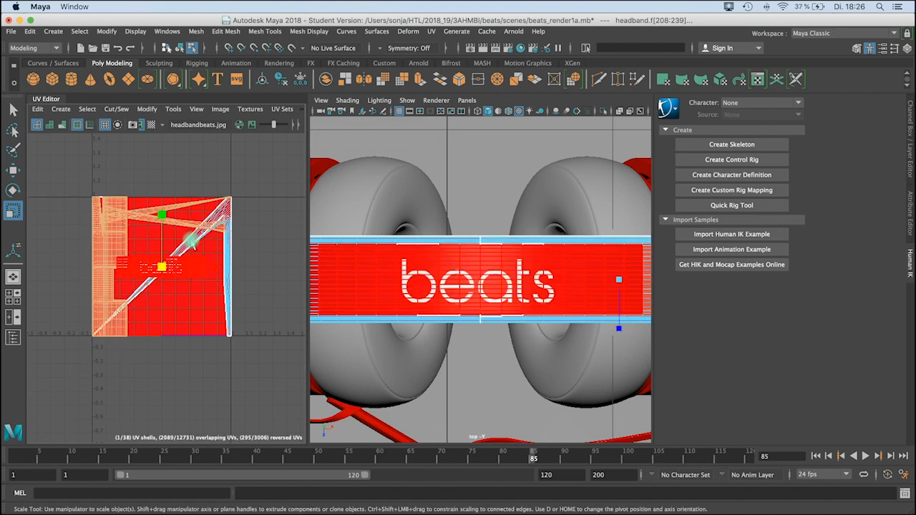
click(153, 275)
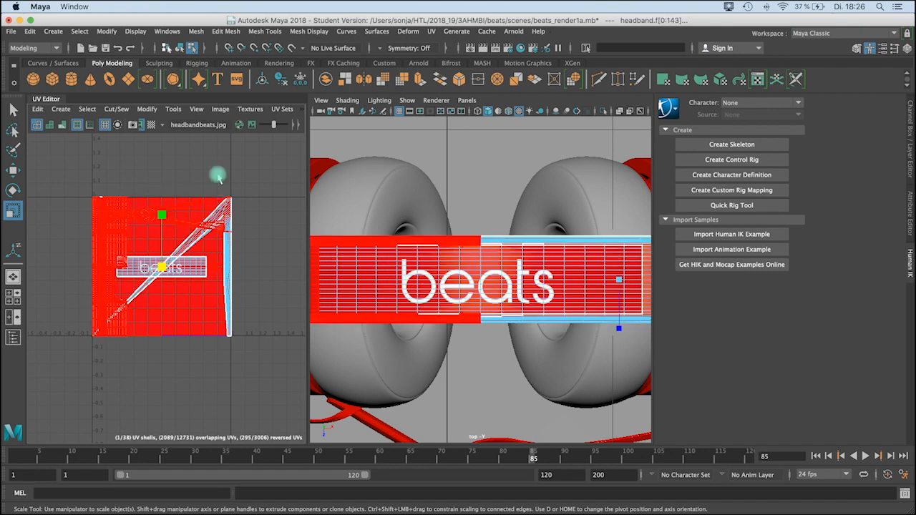
drag(85, 178, 245, 233)
key(e)
key(r)
drag(155, 272, 114, 289)
key(w)
drag(160, 269, 597, 330)
key(r)
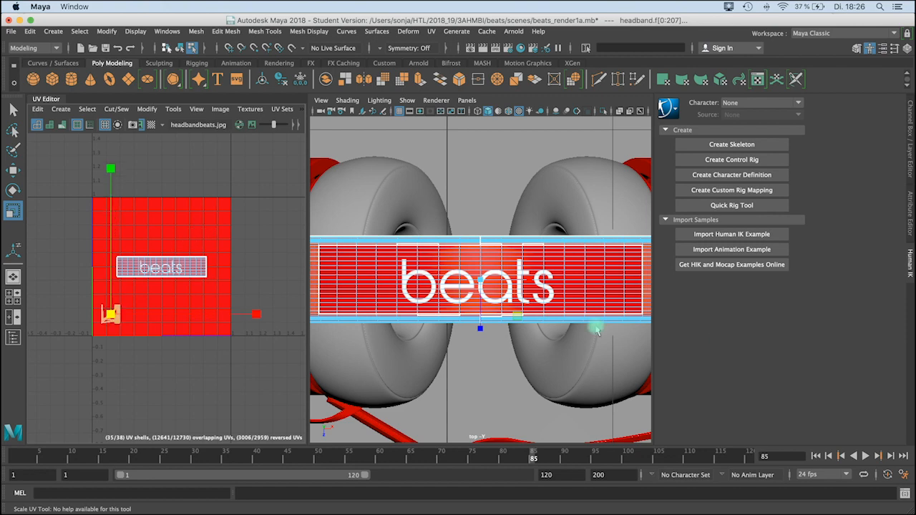
click(469, 203)
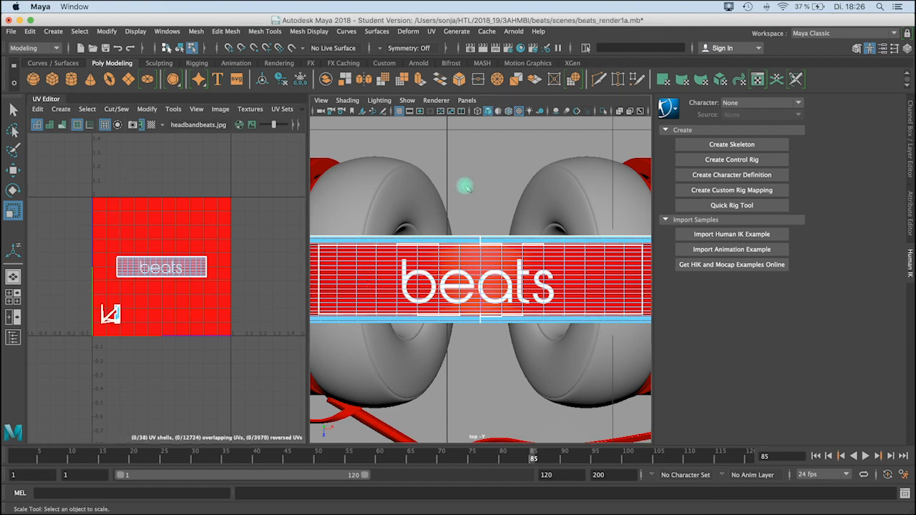
- Return to the perspective view and inspect the beats logo on the headband
key(space)
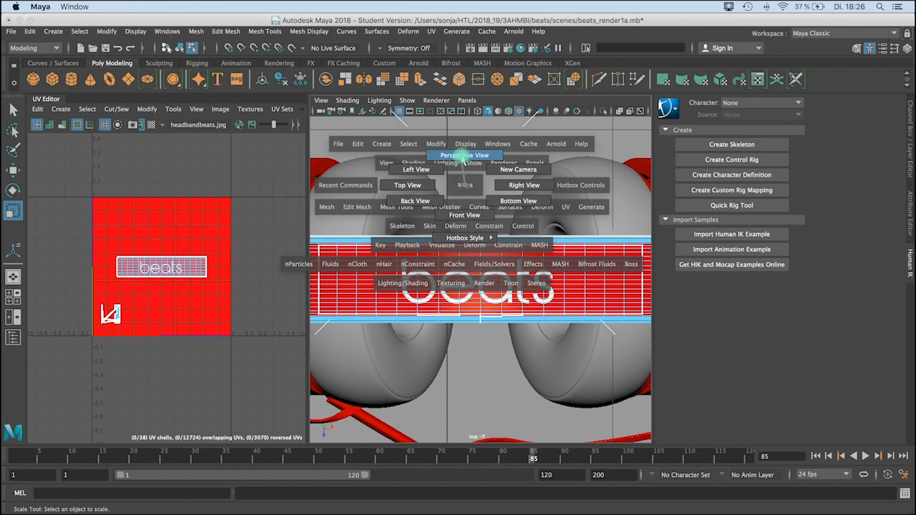
click(464, 155)
alt+drag(464, 159, 428, 194)
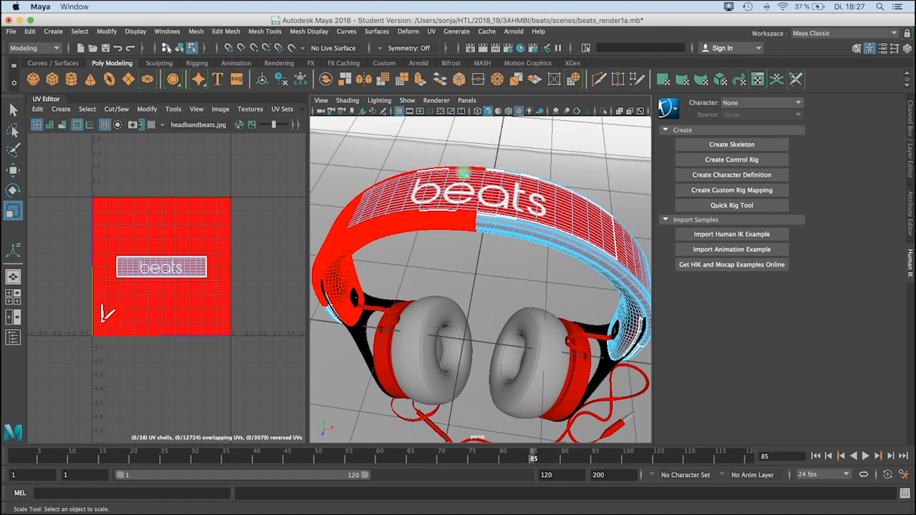
- Select the ear cushion and bring its UV shells up for inspection
alt+drag(409, 327, 434, 243)
click(433, 243)
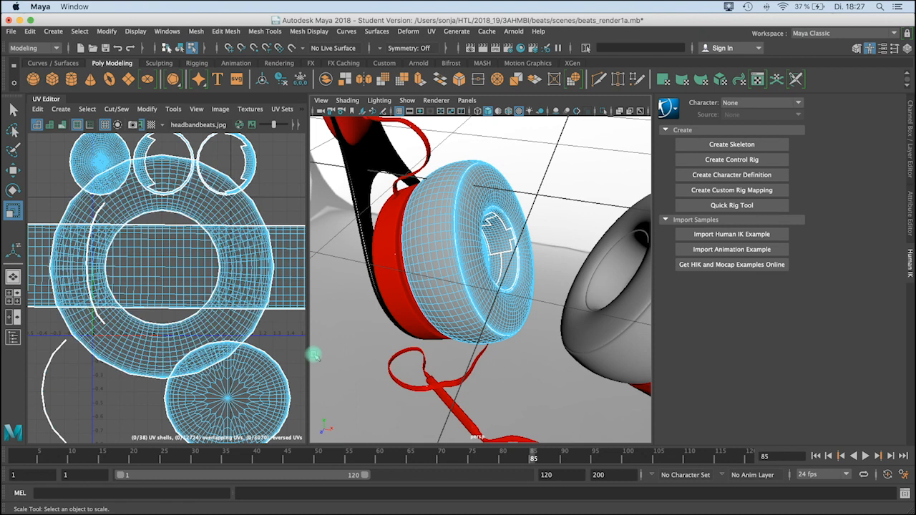
alt+drag(436, 236, 465, 249)
click(472, 258)
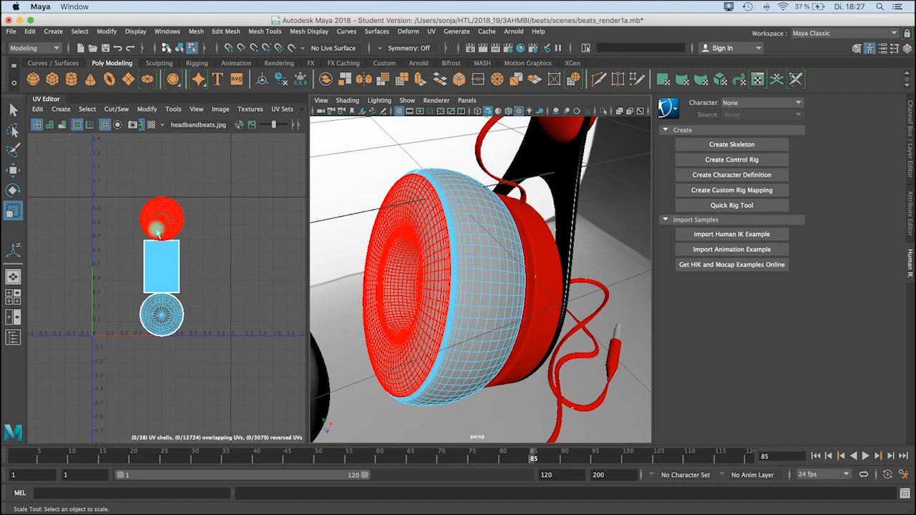
- Try selecting the UV shell of the ear cushion's outer band and adding the lower circular shell to it
alt+drag(428, 243, 485, 200)
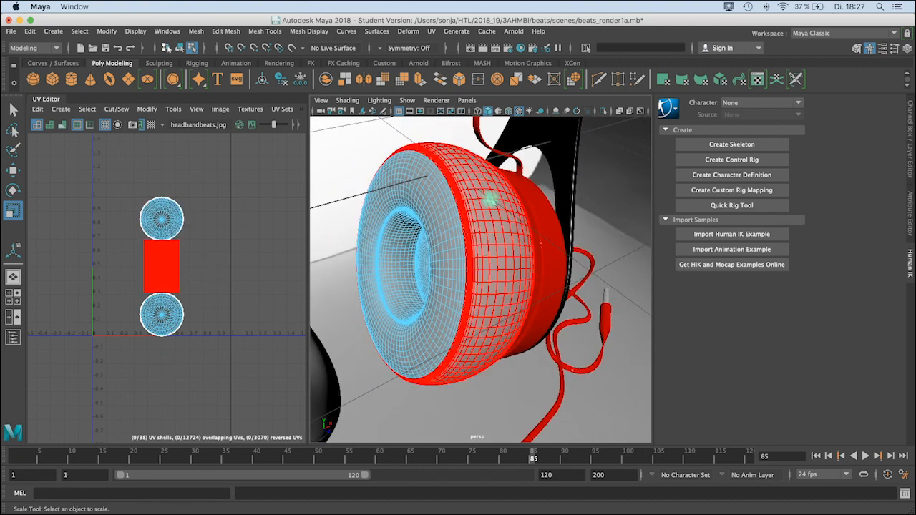
click(483, 192)
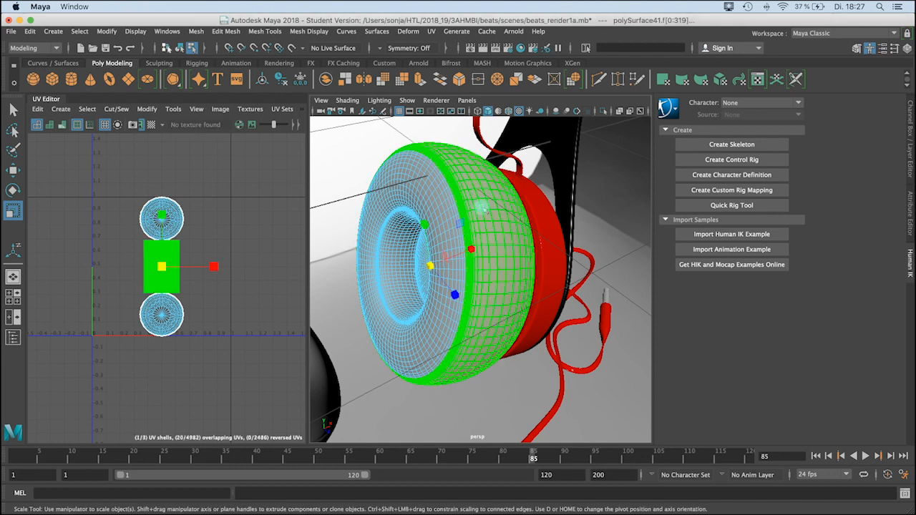
right_drag(433, 195, 215, 250)
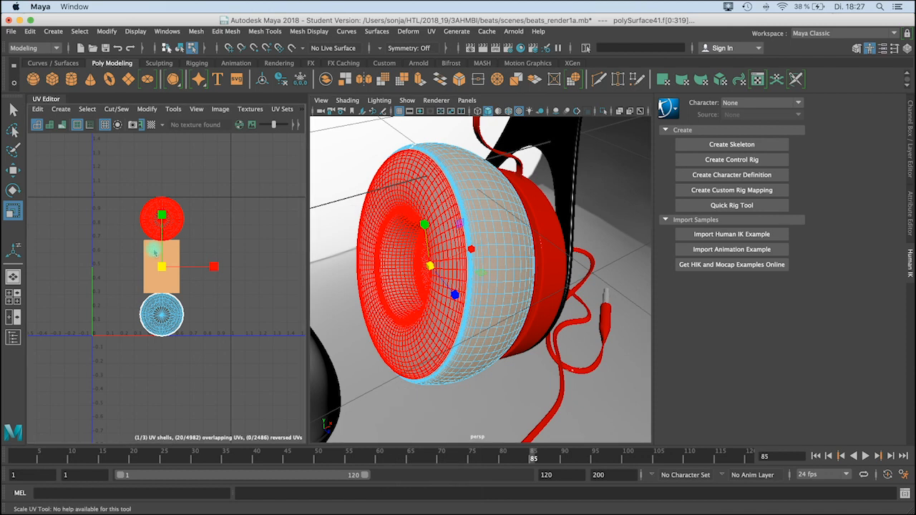
right_click(154, 249)
right_drag(143, 250, 118, 239)
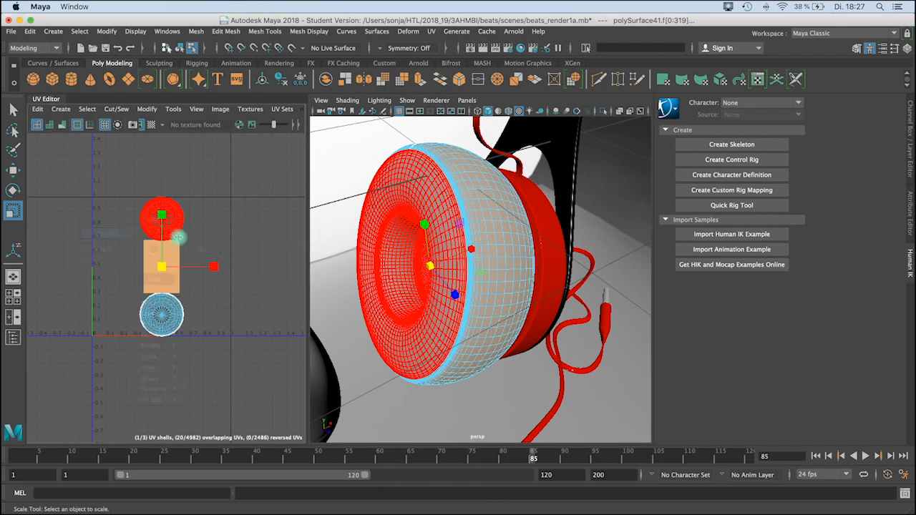
click(495, 223)
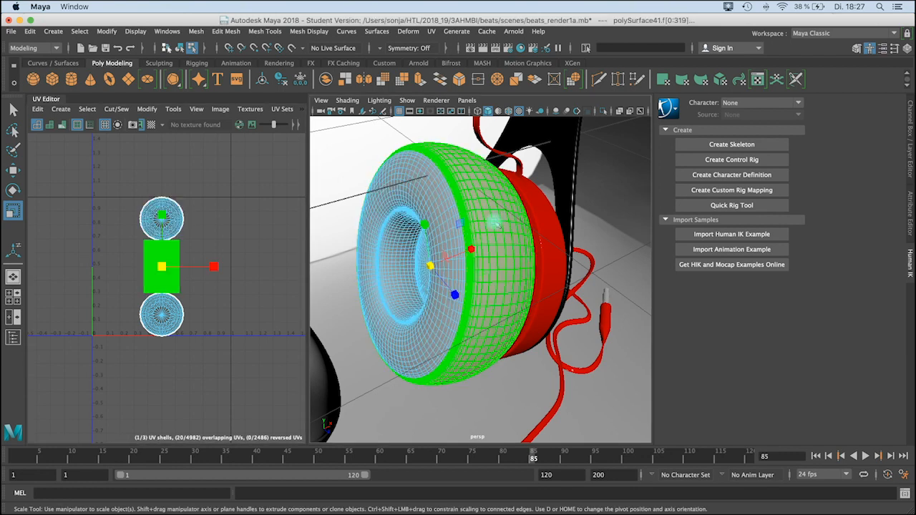
click(428, 220)
click(474, 342)
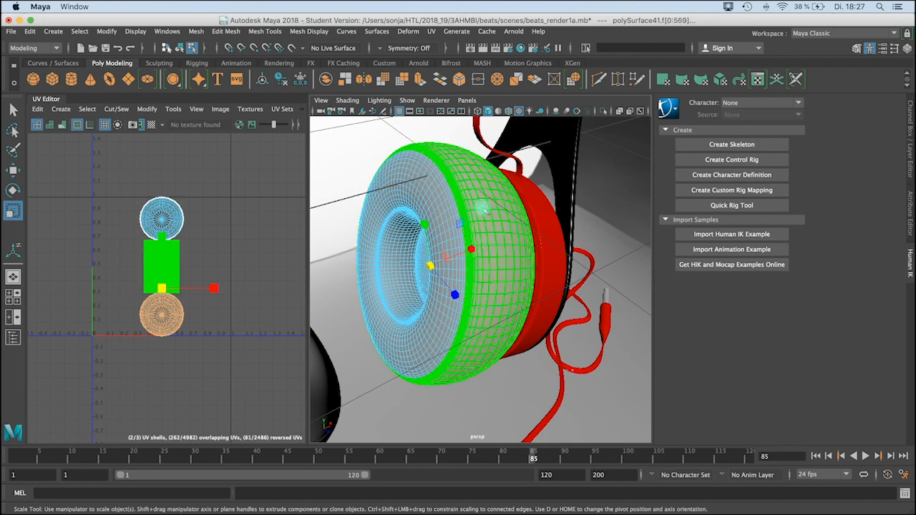
- Switch to face selection and select the face loop running around the middle of the cushion's outer band
alt+drag(483, 192, 481, 187)
alt+middle_drag(481, 187, 475, 223)
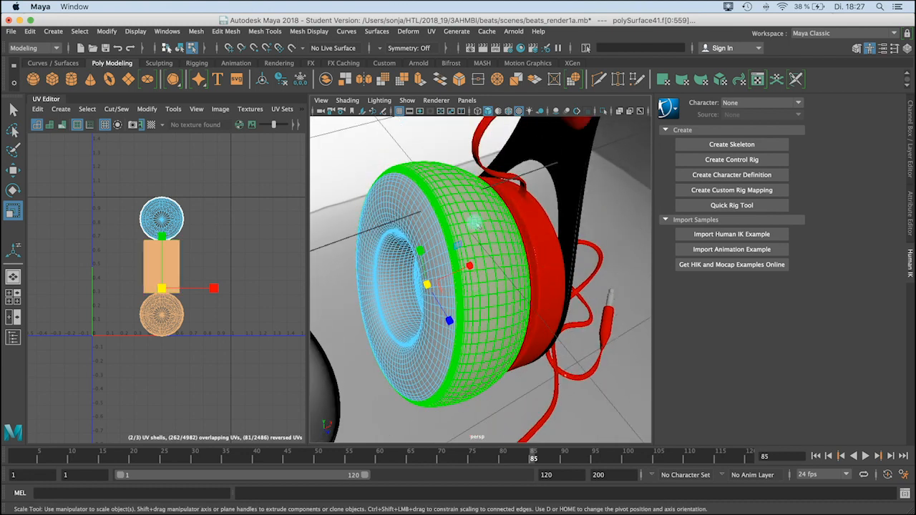
right_drag(475, 223, 472, 249)
click(464, 208)
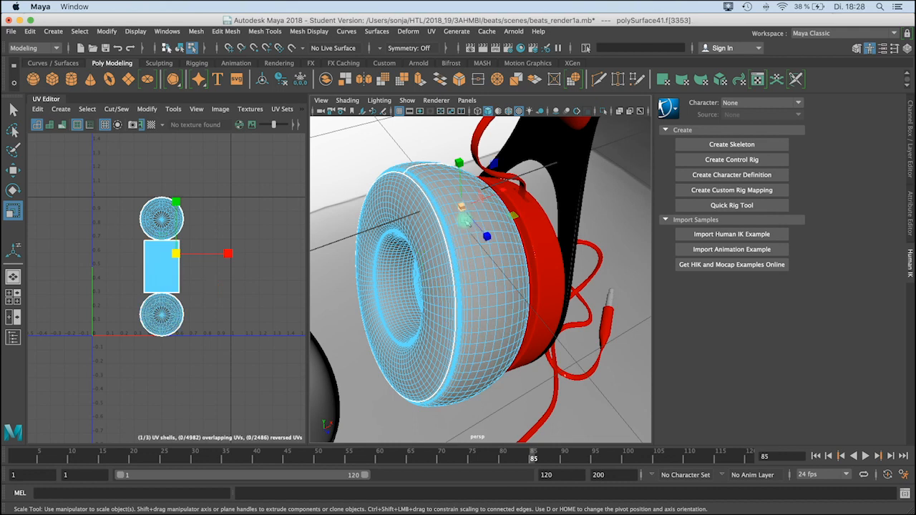
key(w)
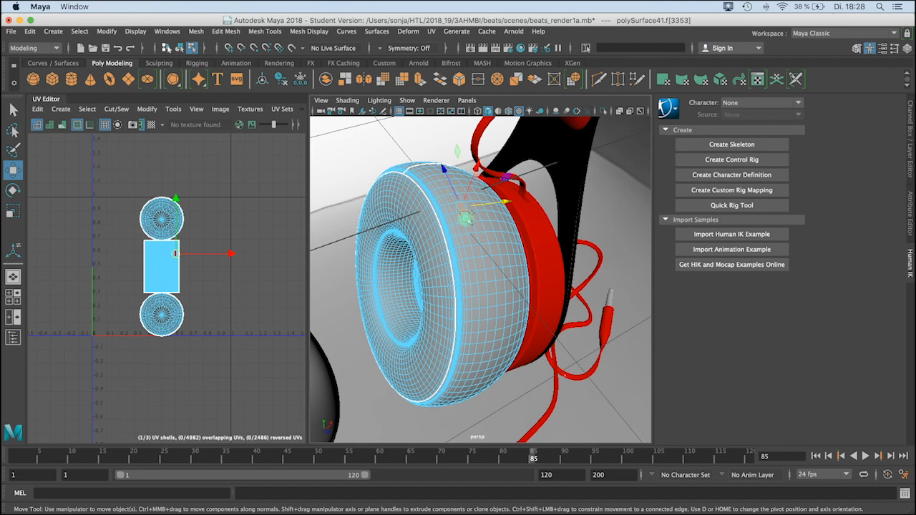
shift+double_click(468, 222)
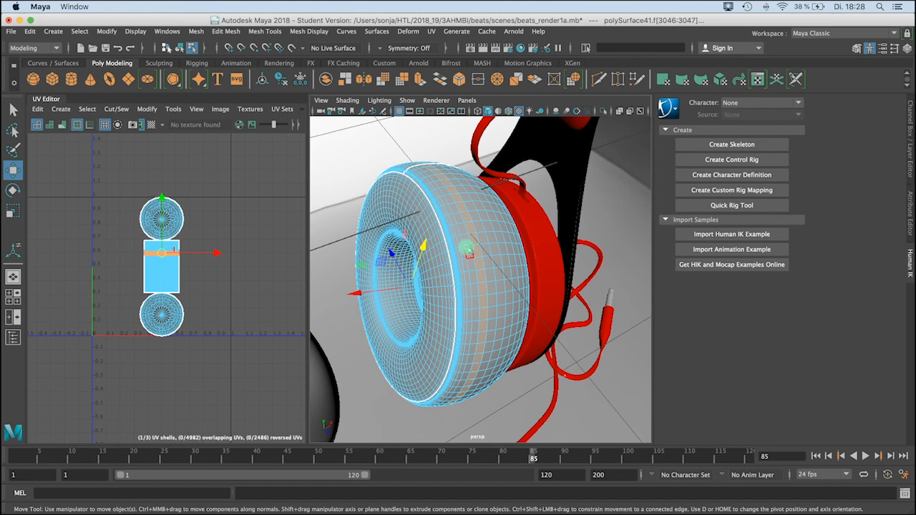
- Grow the face loop selection repeatedly across the width of the cushion's outer band
key(shift+period)
key(shift+period)
key(shift+period)
key(shift+period)
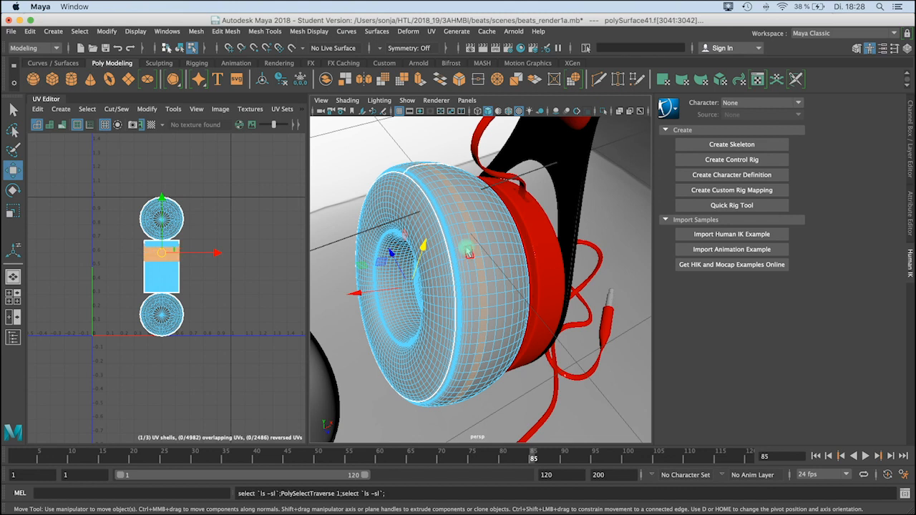
key(shift+period)
key(shift+period)
key(shift+period)
key(shift+period)
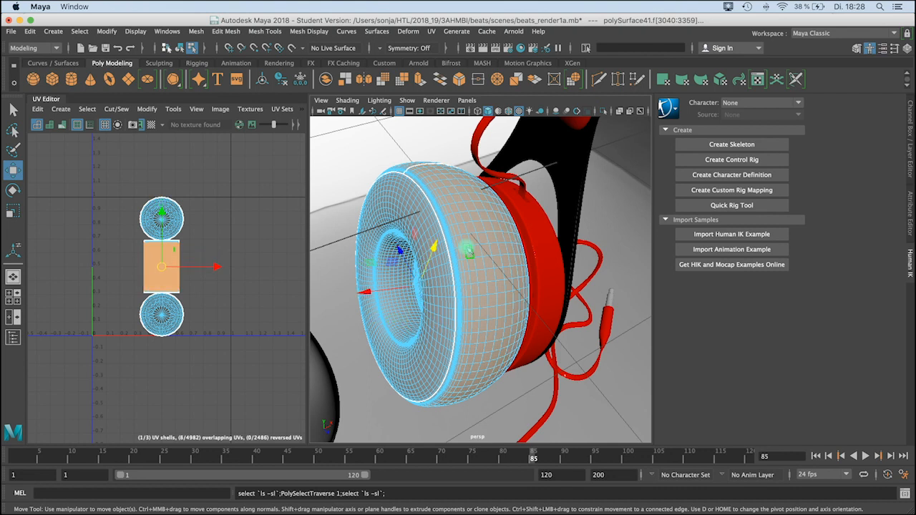
- Extend the face selection to the dense edge loops along the band's rim, and shrink it back where it spills past the seam
scroll(466, 248, up, 2)
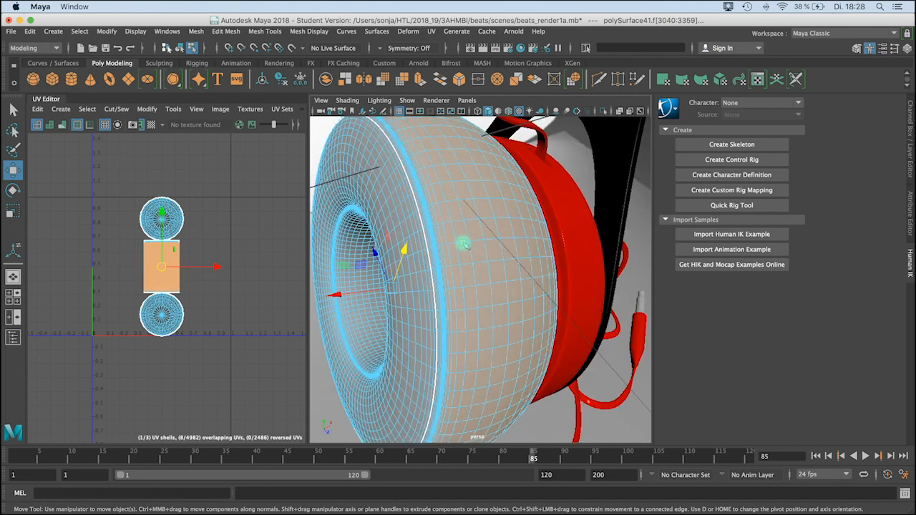
alt+drag(464, 244, 501, 237)
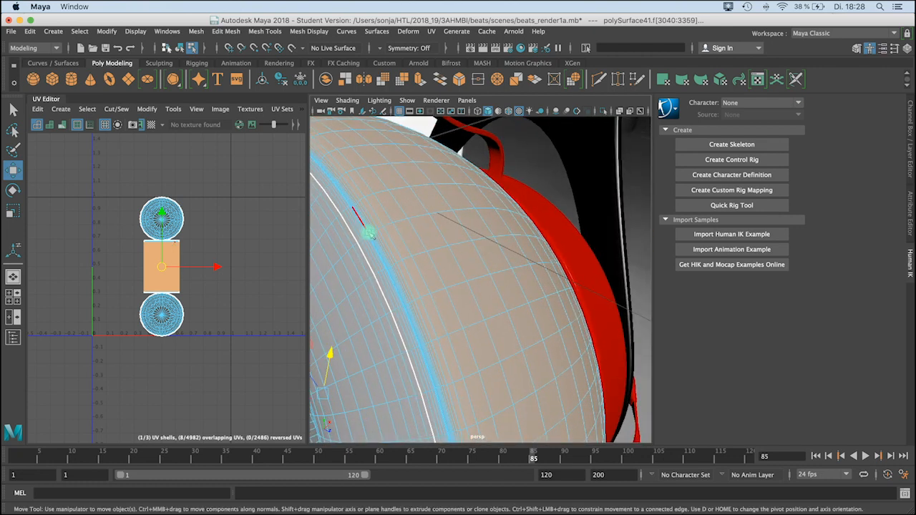
key(shift+period)
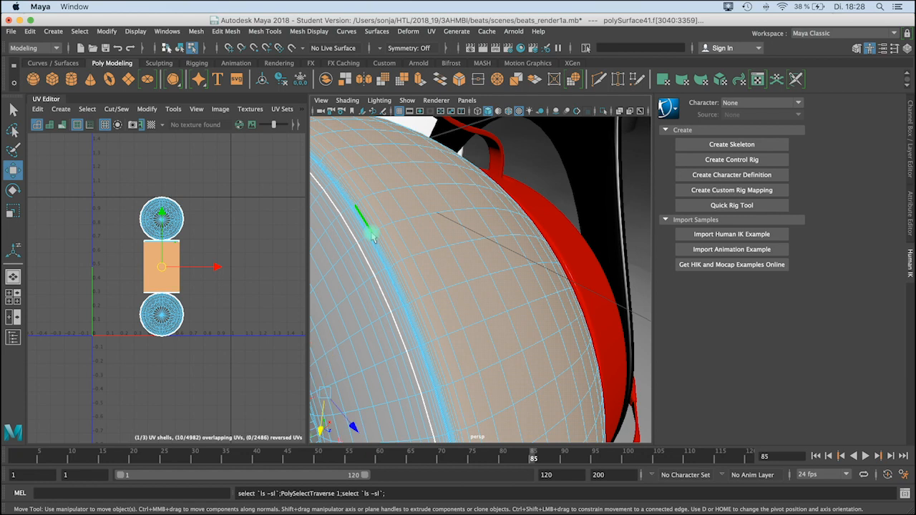
key(shift+period)
key(shift+period)
key(shift+period)
key(shift+period)
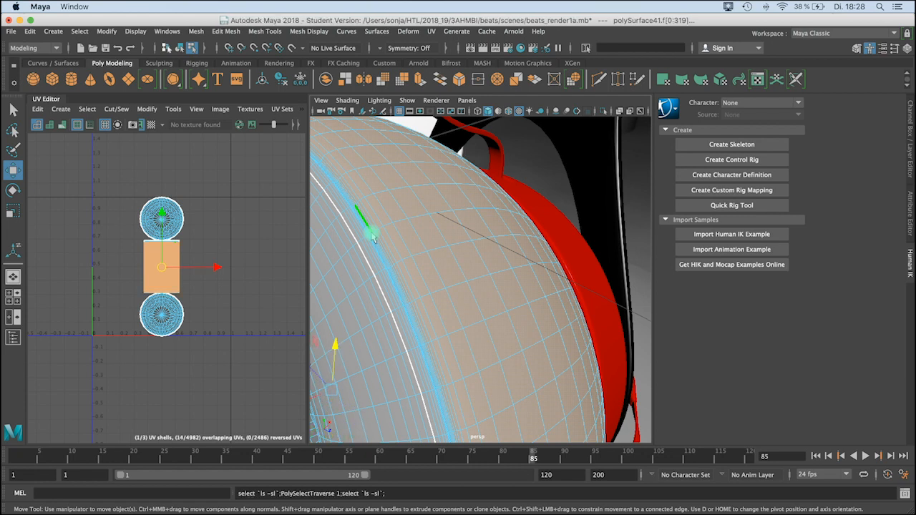
key(shift+period)
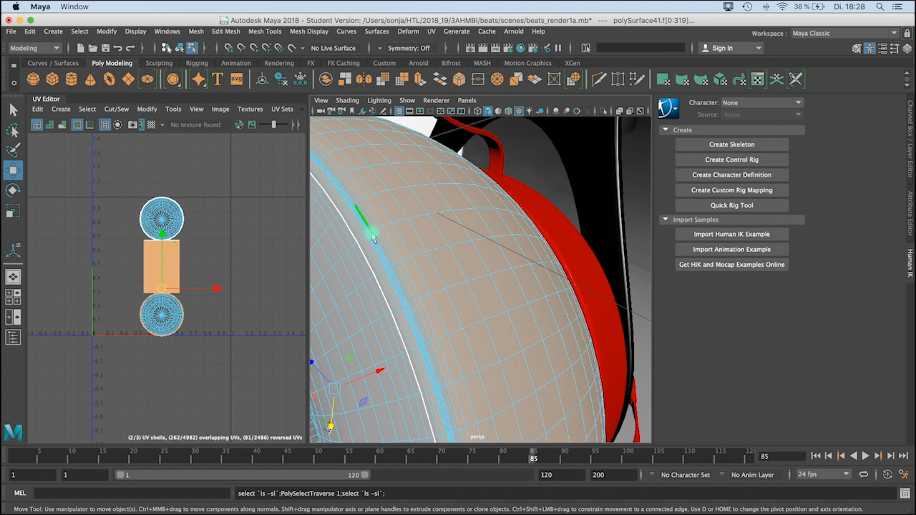
key(shift+comma)
key(shift+comma)
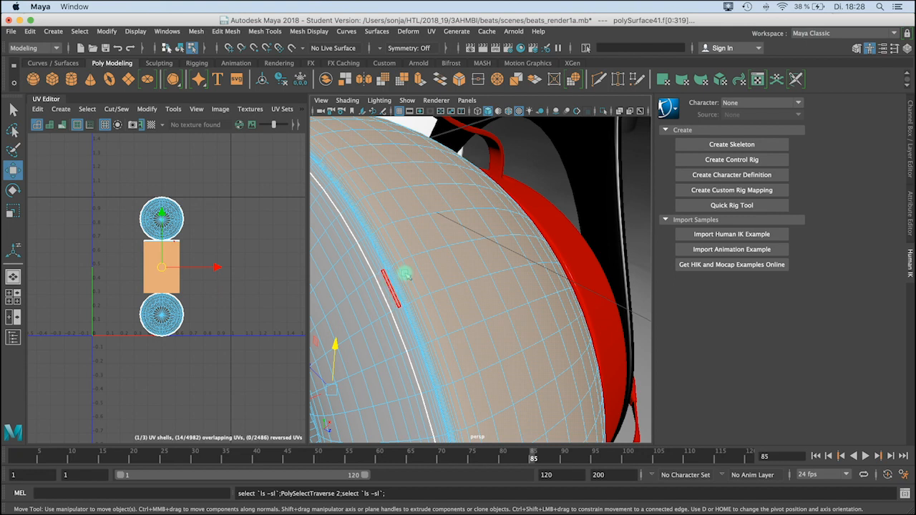
- Apply a cylindrical UV projection to the selected outer-band faces of the cushion
key(f)
alt+drag(433, 271, 474, 267)
alt+middle_drag(474, 267, 478, 267)
alt+drag(479, 266, 462, 259)
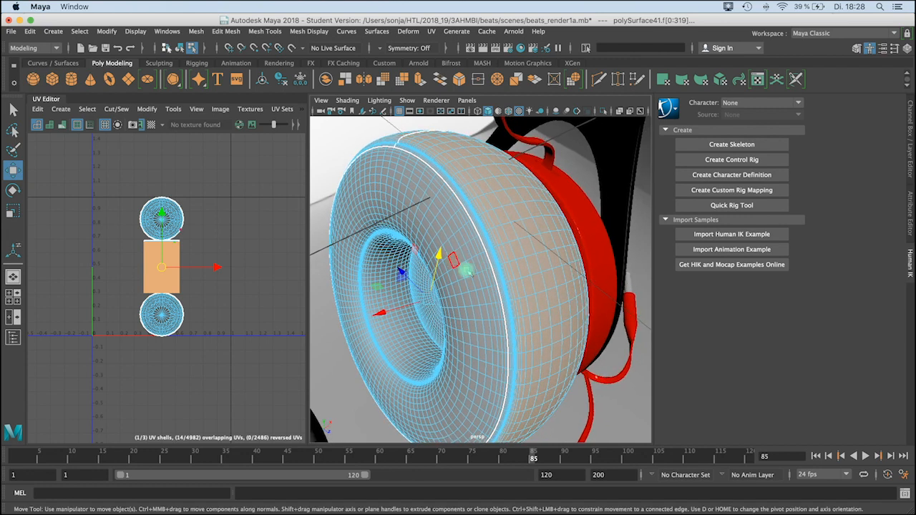
click(431, 31)
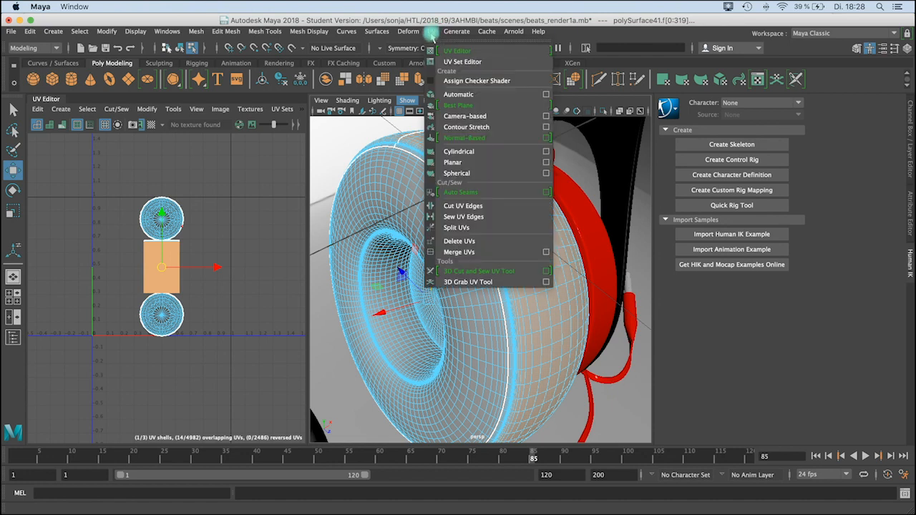
click(471, 152)
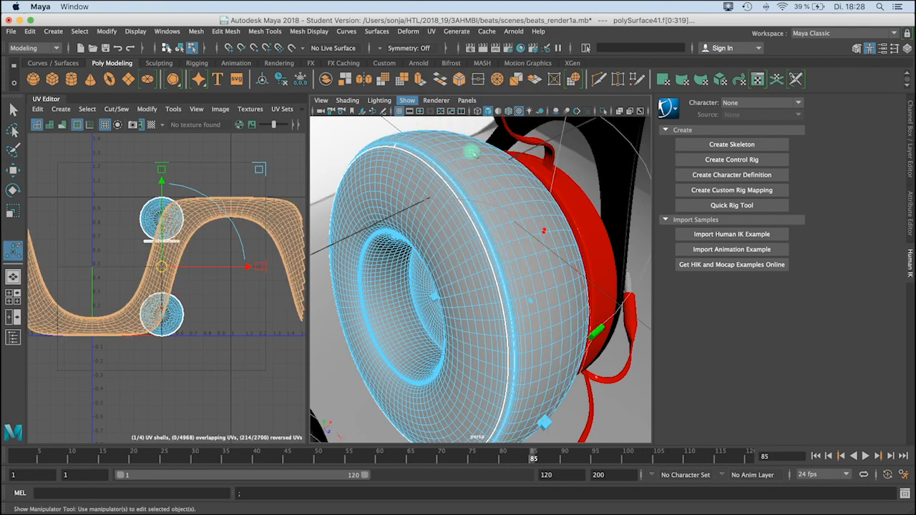
- Show the cylindrical projection's manipulator and switch it to its rotation handles
click(16, 250)
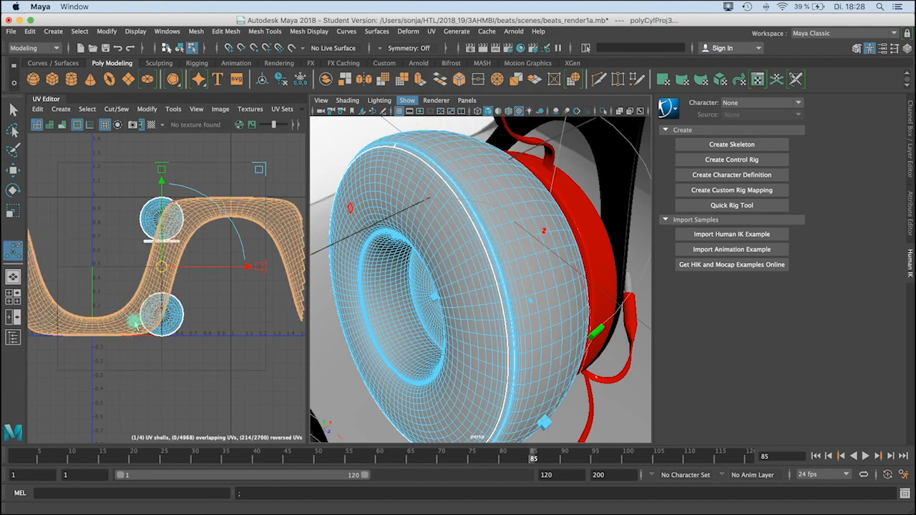
alt+drag(466, 263, 353, 309)
alt+drag(555, 250, 401, 367)
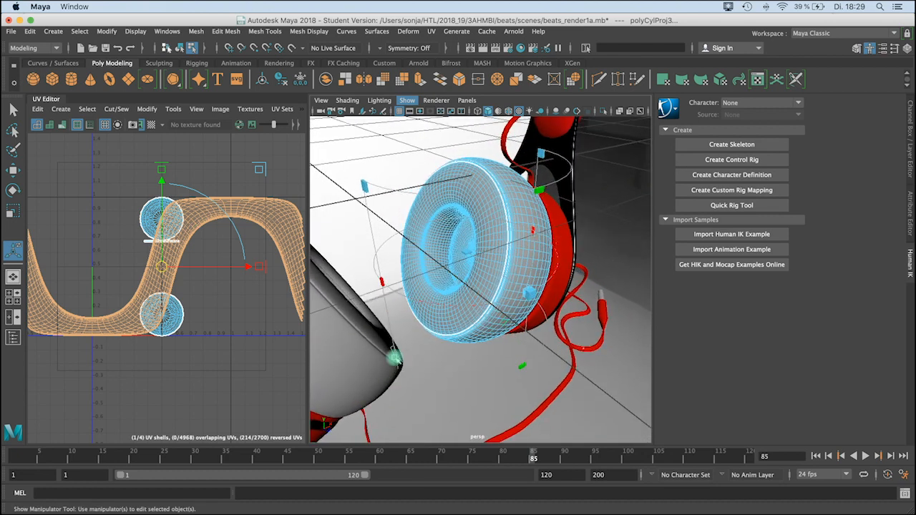
click(394, 356)
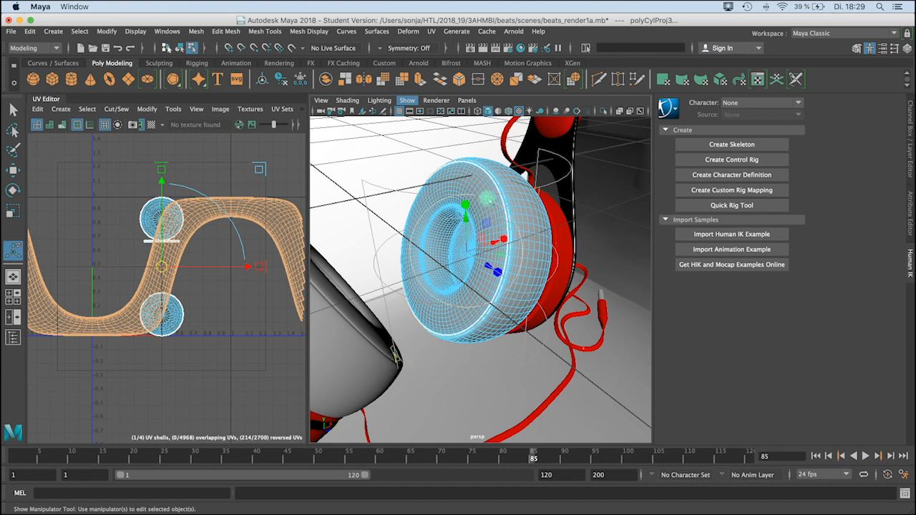
click(485, 198)
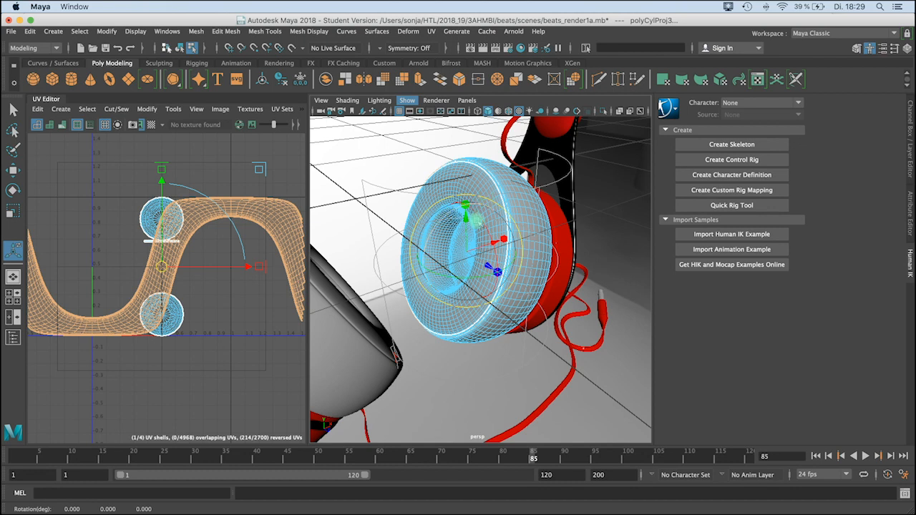
- Rotate the cylindrical projection to about -424, -89, 315 degrees so the band's UV strip runs nearly level
drag(483, 225, 438, 175)
drag(488, 233, 474, 203)
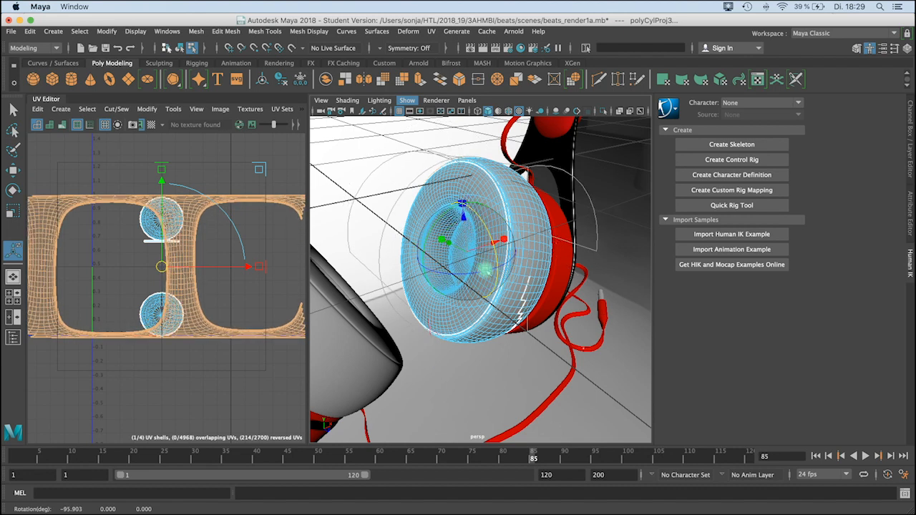
mouse_move(484, 269)
mouse_down()
mouse_move(431, 283)
mouse_move(392, 279)
mouse_move(456, 273)
mouse_move(363, 273)
mouse_up()
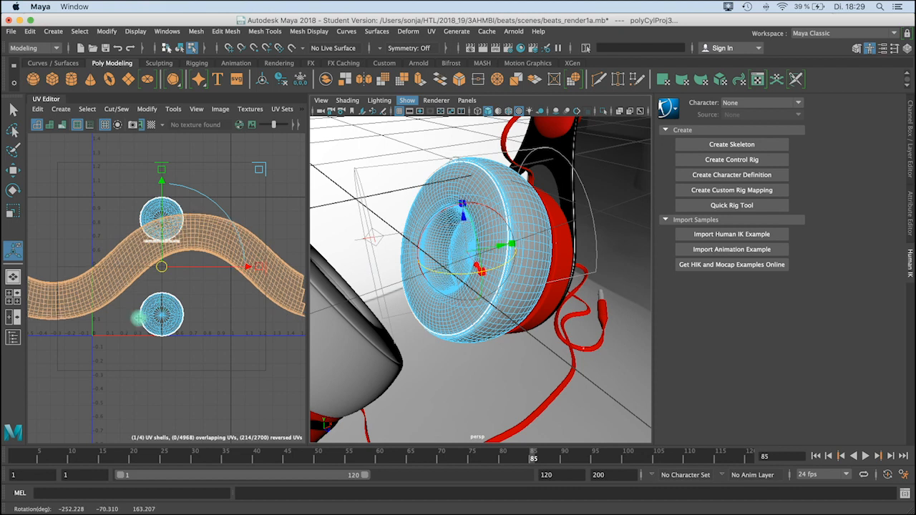
mouse_move(430, 218)
mouse_down()
mouse_move(452, 202)
mouse_move(431, 222)
mouse_up()
alt+drag(397, 255, 436, 271)
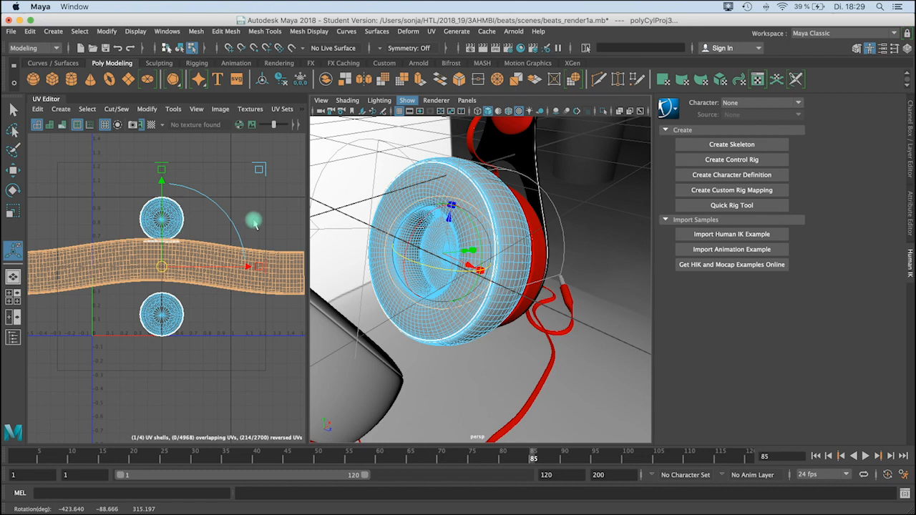
mouse_move(545, 190)
alt+mouse_down()
mouse_move(554, 186)
mouse_move(548, 208)
alt+mouse_up()
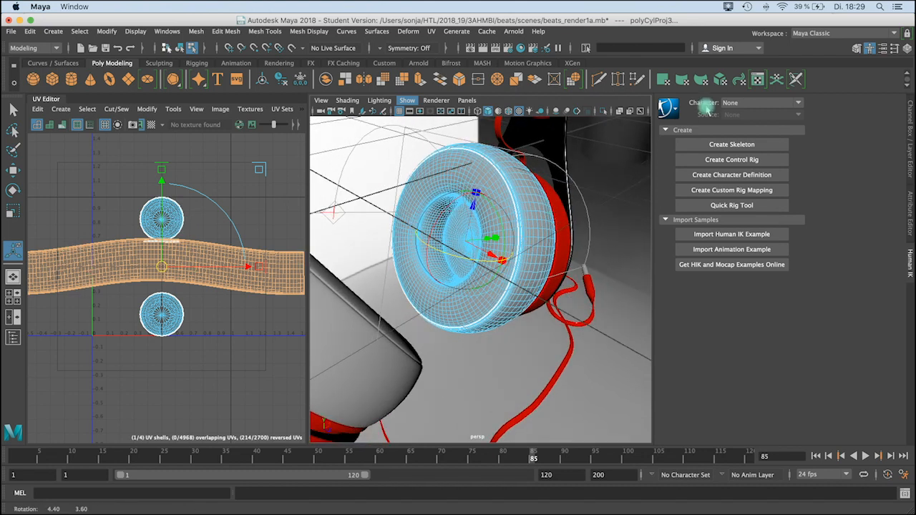
- Show the cylindrical projection's attributes and set its Y rotation to -90 degrees
click(885, 49)
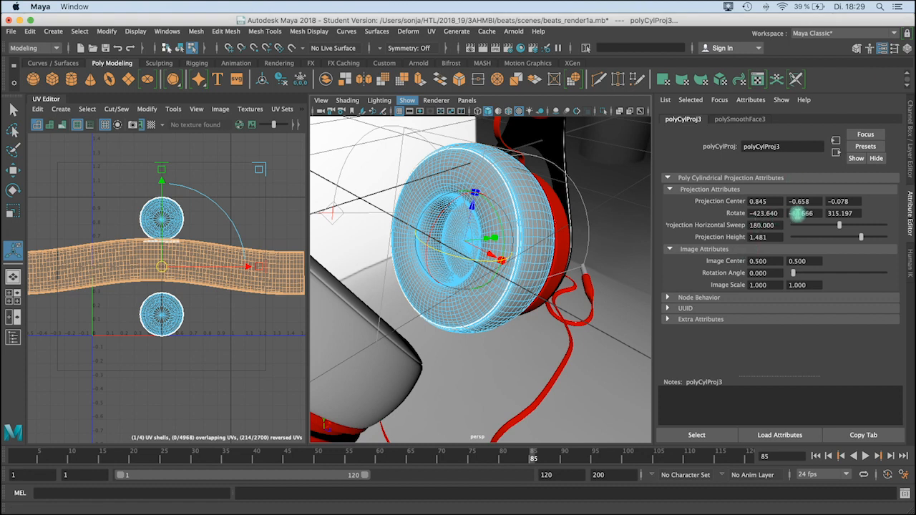
drag(818, 213, 759, 220)
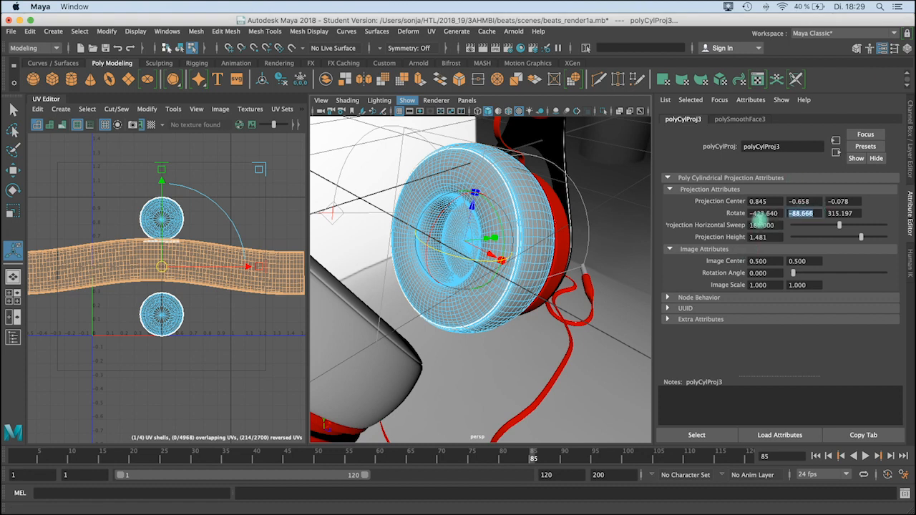
key(Return)
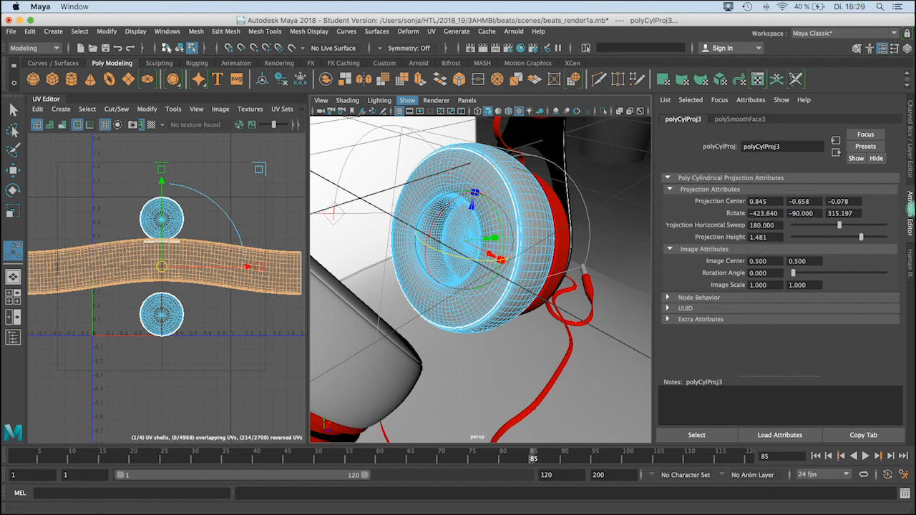
drag(857, 217, 811, 222)
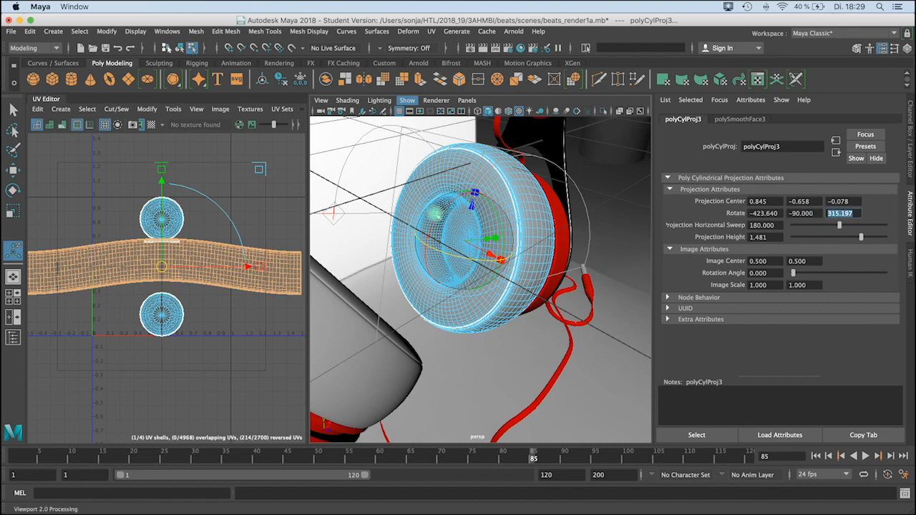
- Rotate the cylindrical projection to about -450, -90, 334 degrees so the band's UV strip straightens
mouse_move(436, 214)
mouse_down()
mouse_move(449, 205)
mouse_move(441, 205)
mouse_up()
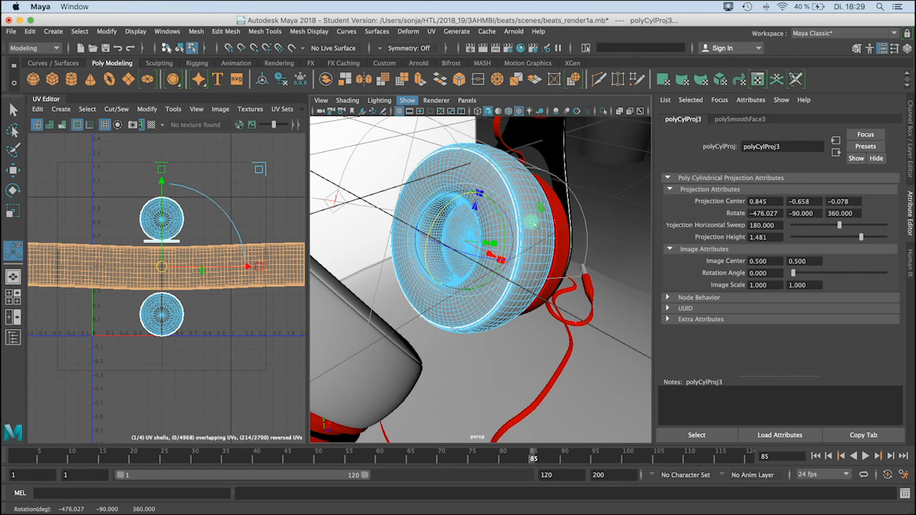
alt+drag(520, 229, 497, 236)
drag(428, 238, 427, 236)
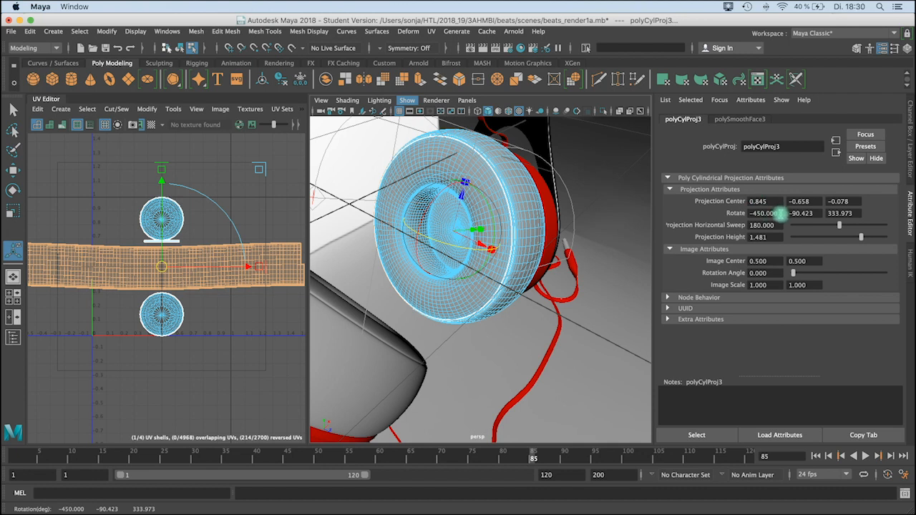
- Try an X rotation of -360 degrees on the cylindrical projection and undo it
drag(780, 213, 735, 216)
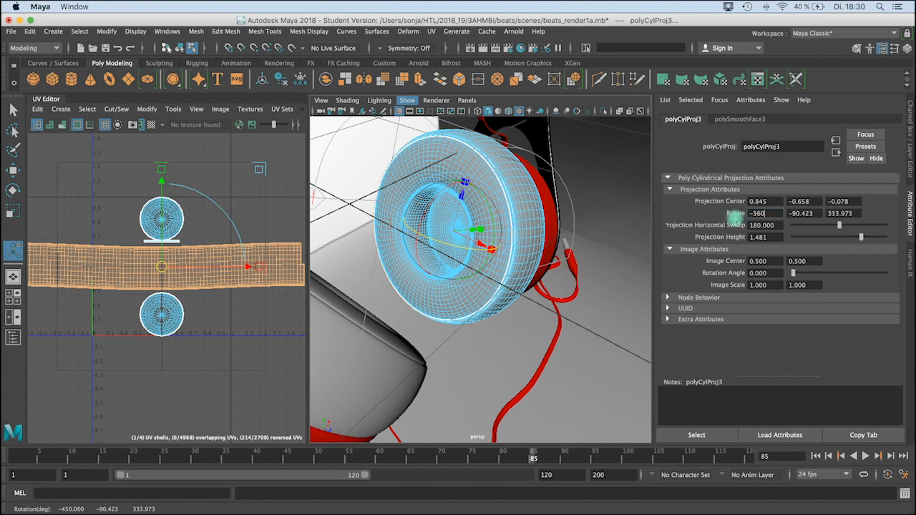
text(-360)
key(Return)
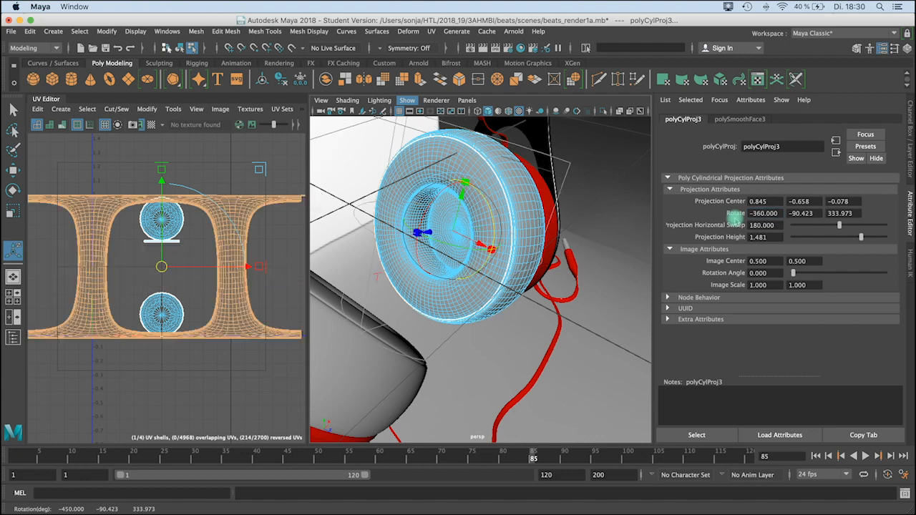
key(ctrl+z)
- Fine-tune the cylindrical projection's rotation to about -547, -95, 433 degrees so the band's UV strip runs level
alt+drag(518, 204, 531, 219)
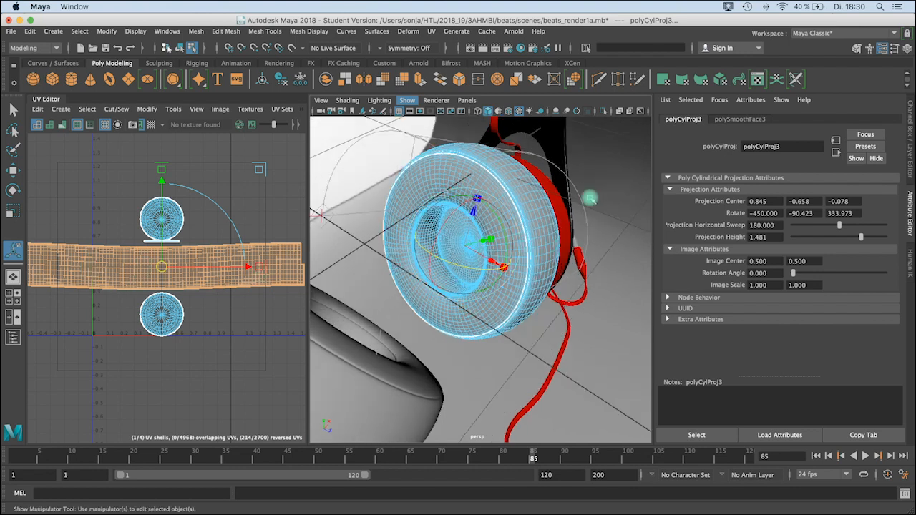
drag(450, 265, 449, 263)
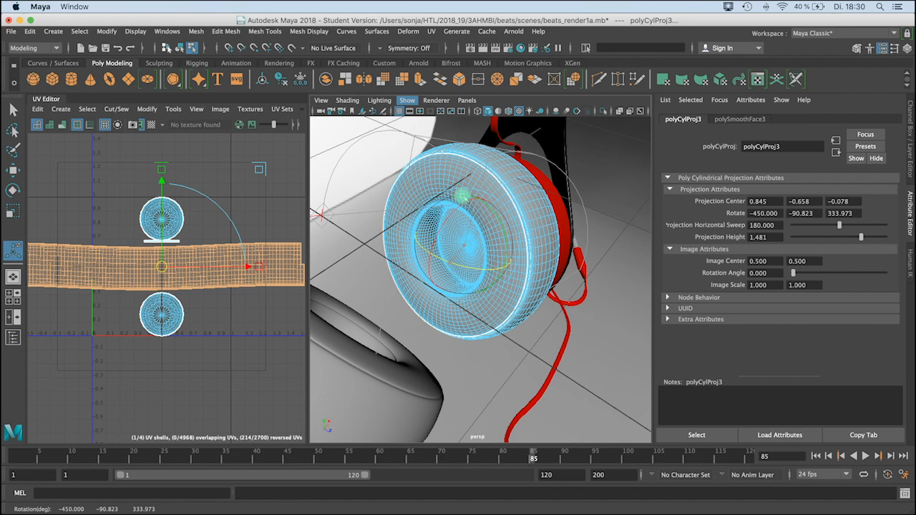
key(w)
key(e)
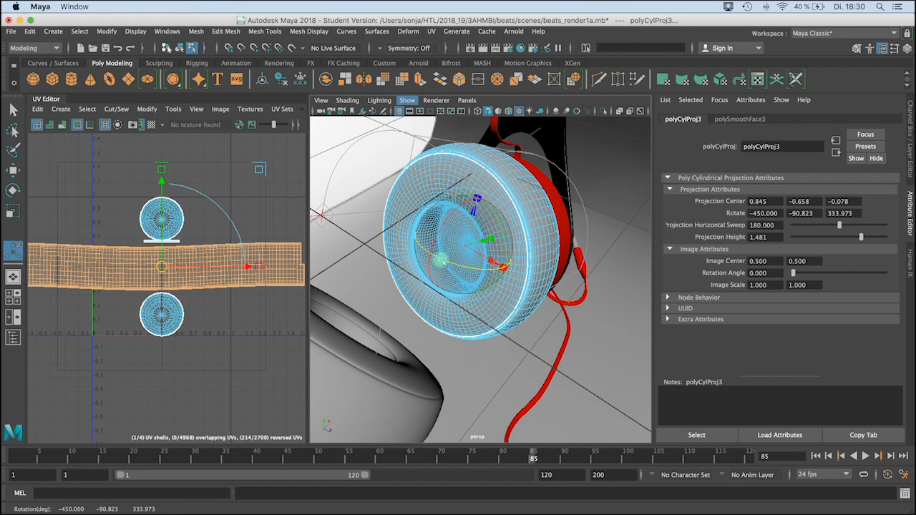
drag(440, 248, 432, 243)
key(w)
drag(499, 220, 441, 264)
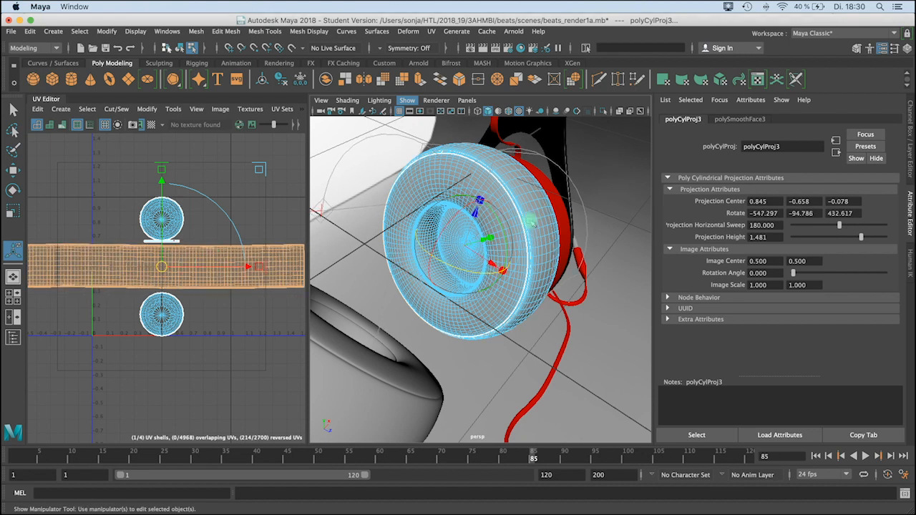
- Assign a new Arnold aiStandardSurface material to the whole ear cushion
alt+right_drag(179, 289, 129, 285)
alt+drag(487, 198, 470, 152)
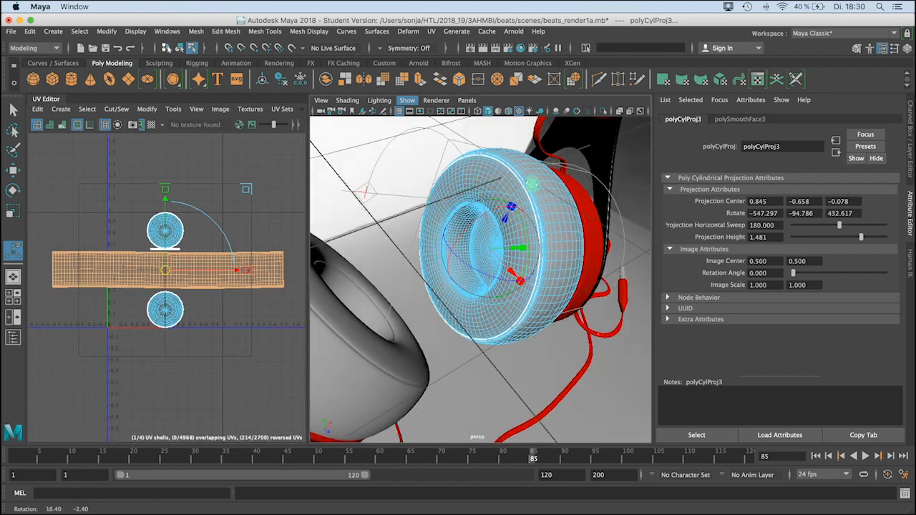
alt+drag(553, 206, 546, 229)
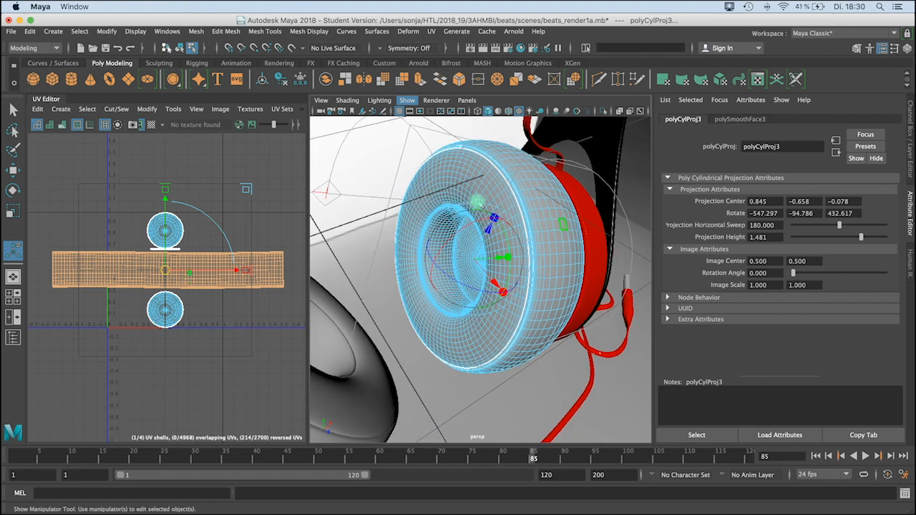
right_drag(486, 169, 511, 456)
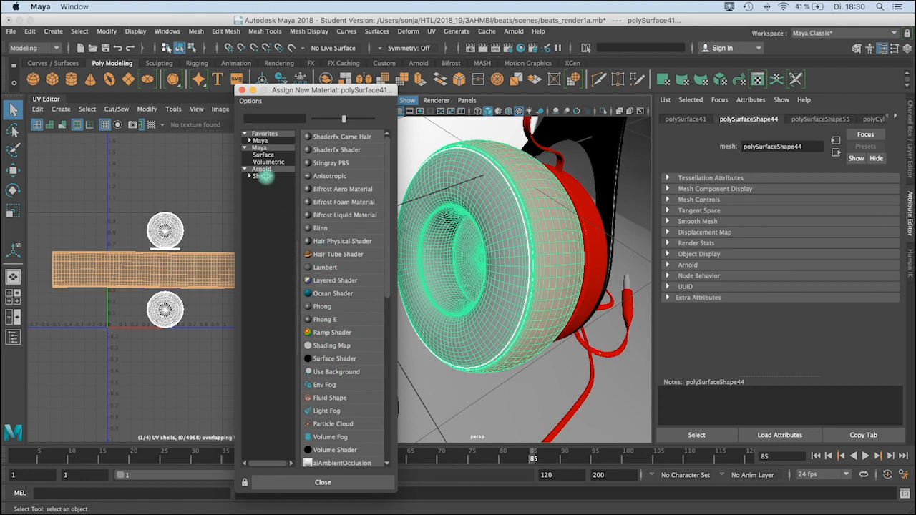
click(263, 176)
click(332, 216)
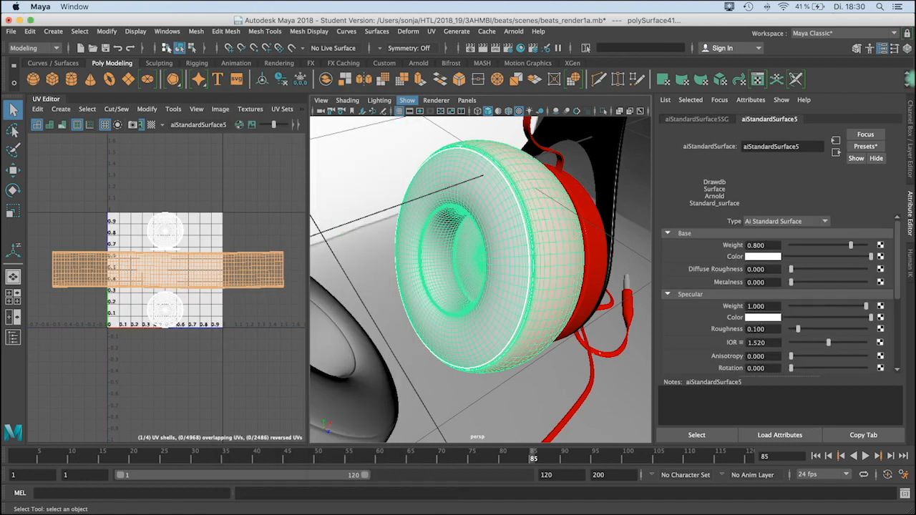
- Set the new material's base color to pure red (1, 0, 0)
click(751, 258)
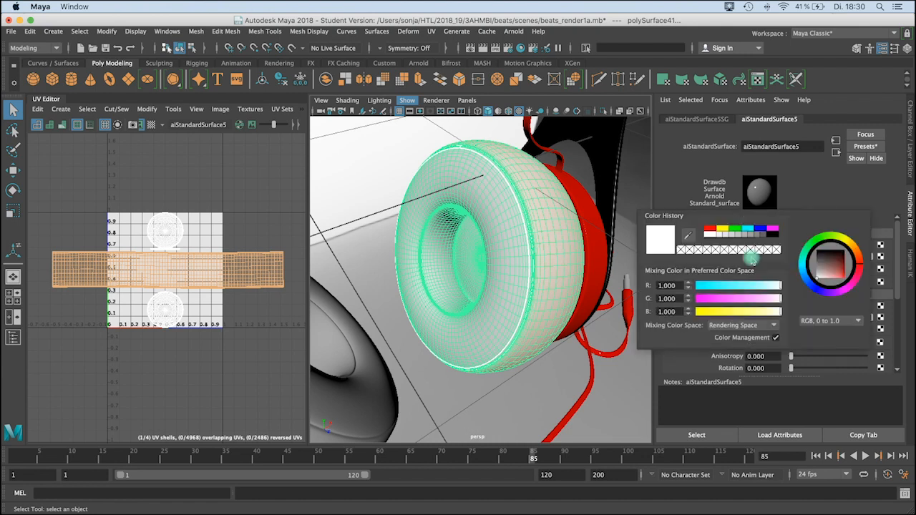
click(709, 229)
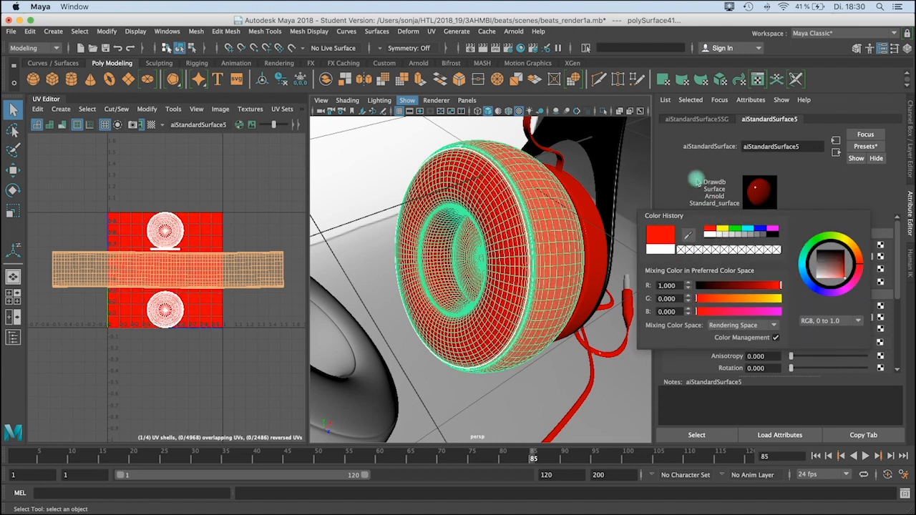
click(688, 181)
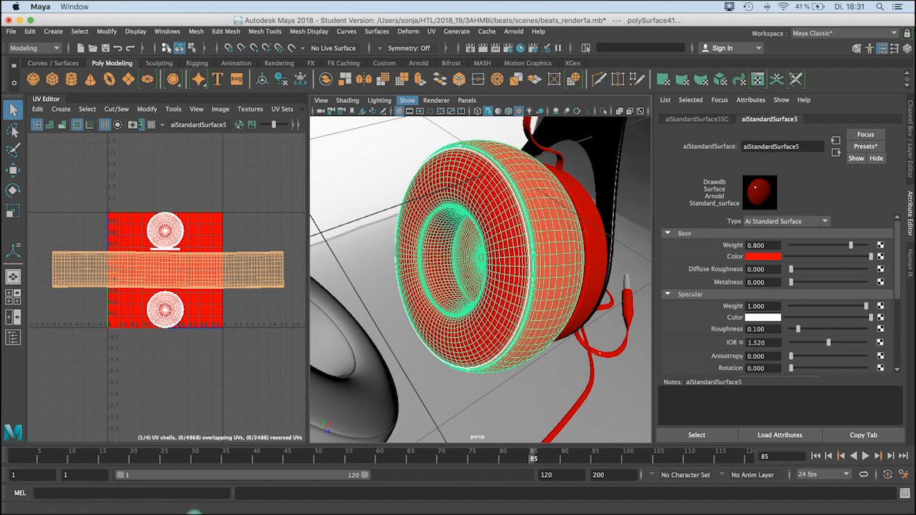
- Switch to Safari, examine the bump mapping example images in the Google results, and return to Maya
key(super+Tab)
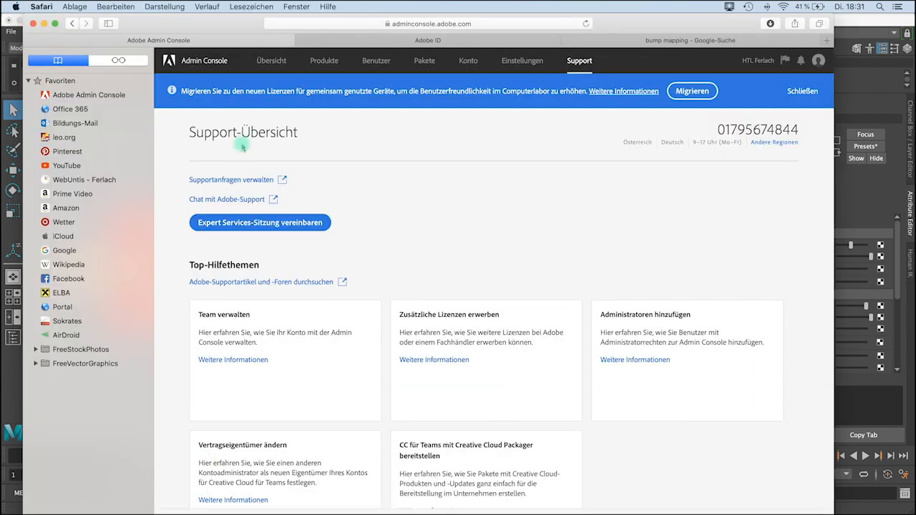
key(ctrl+Tab)
key(ctrl+Tab)
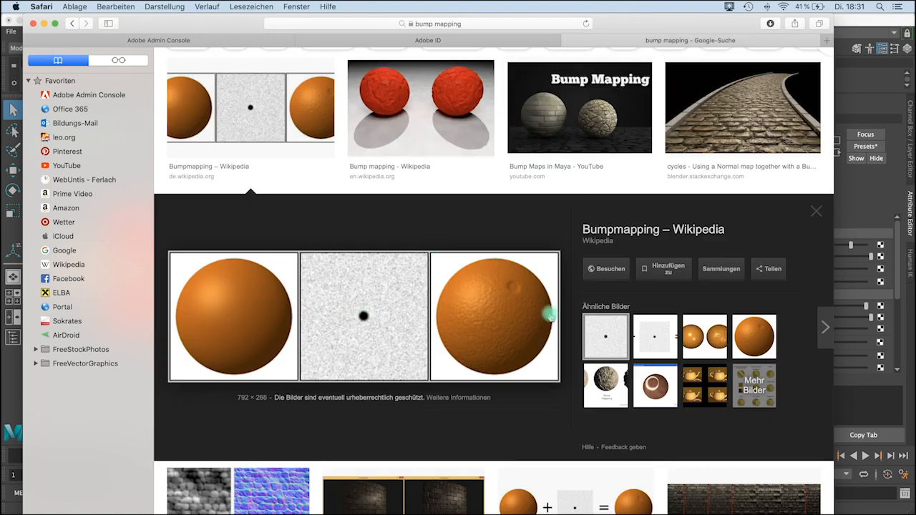
scroll(544, 309, up, 3)
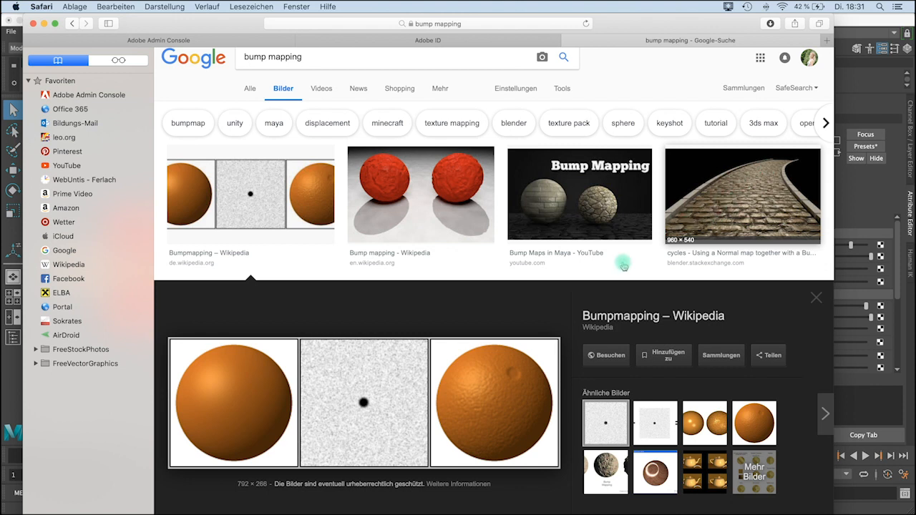
scroll(609, 262, down, 5)
scroll(569, 292, down, 5)
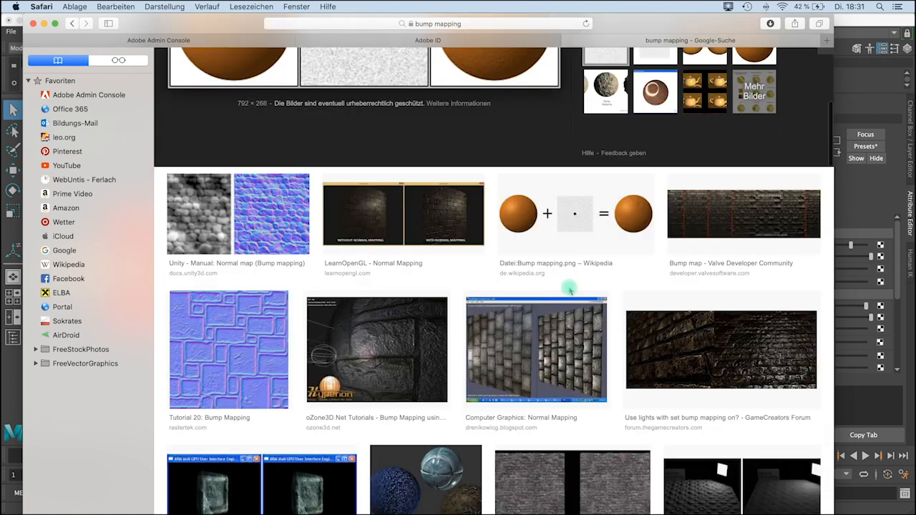
scroll(570, 290, down, 1)
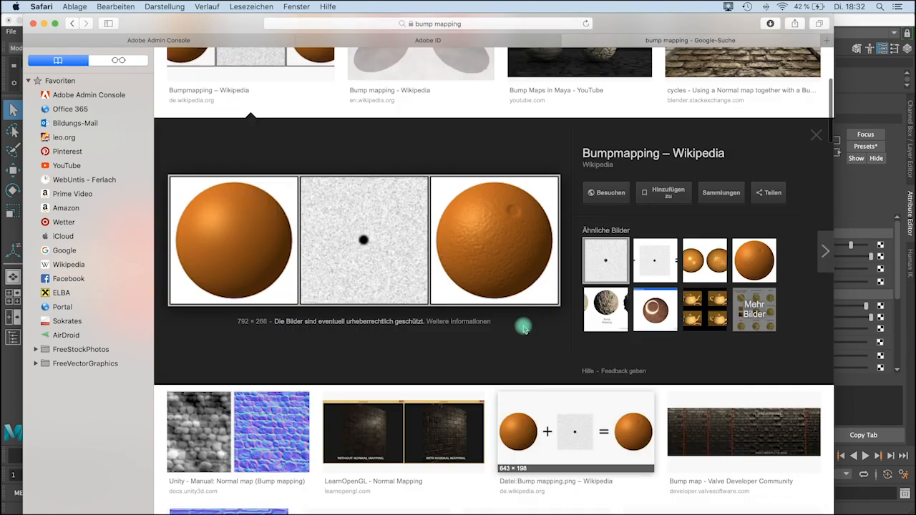
scroll(523, 326, up, 3)
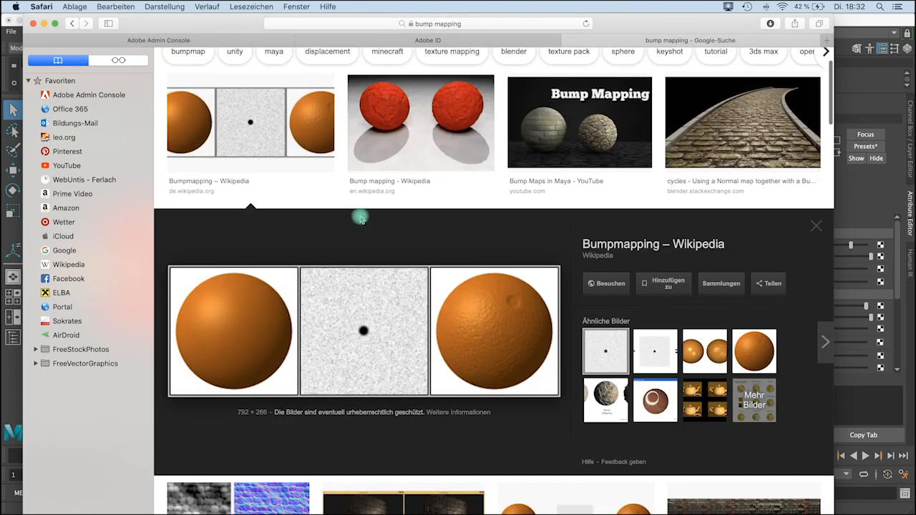
click(44, 25)
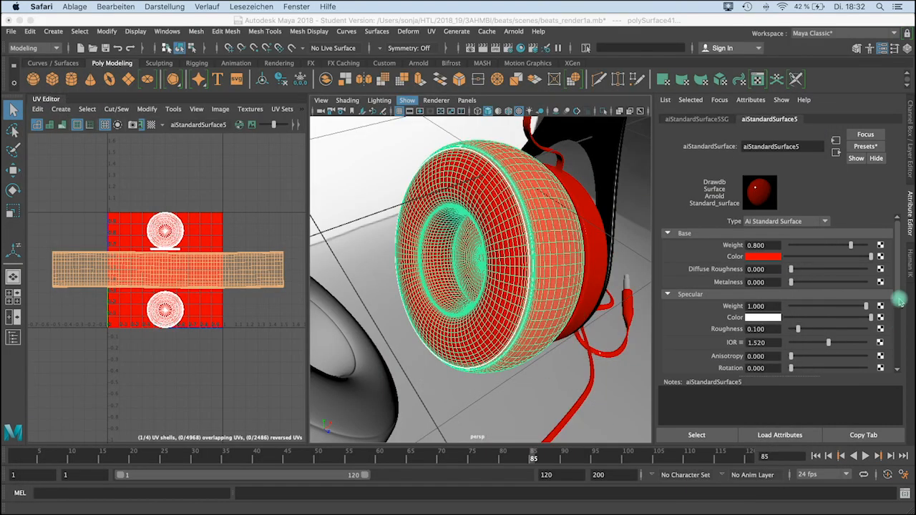
- Connect a File texture to the red material's Bump Mapping and set the bump depth to 0.001
drag(897, 250, 887, 315)
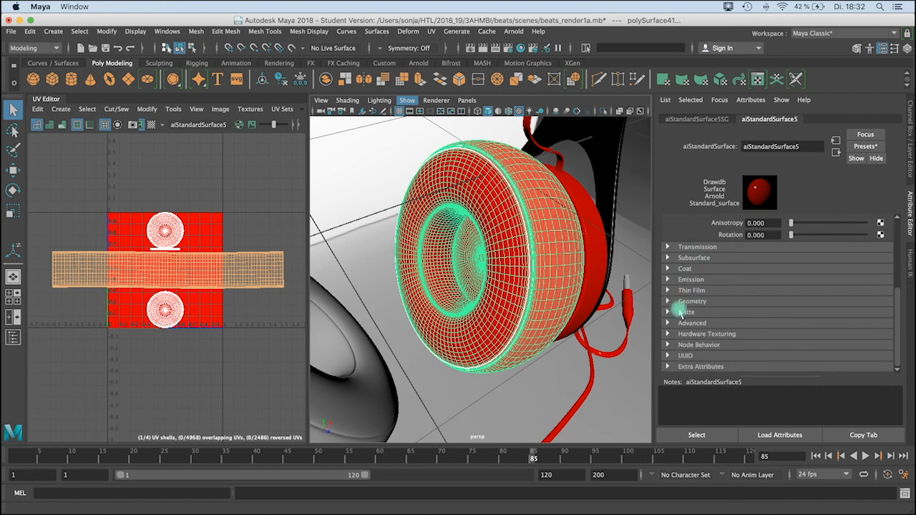
click(668, 302)
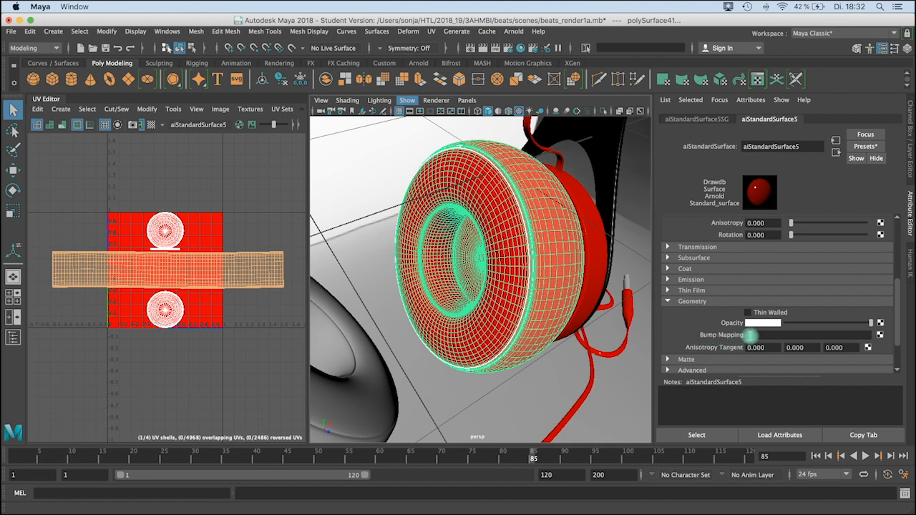
click(879, 335)
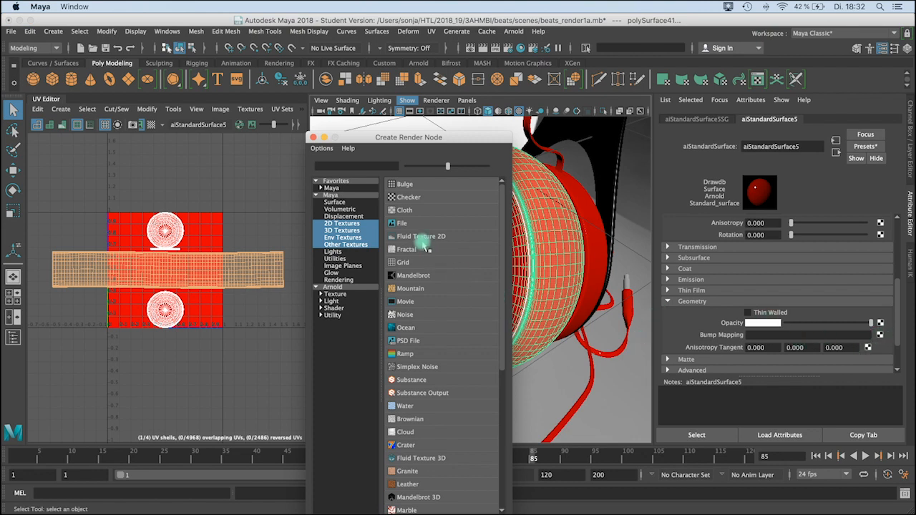
click(403, 223)
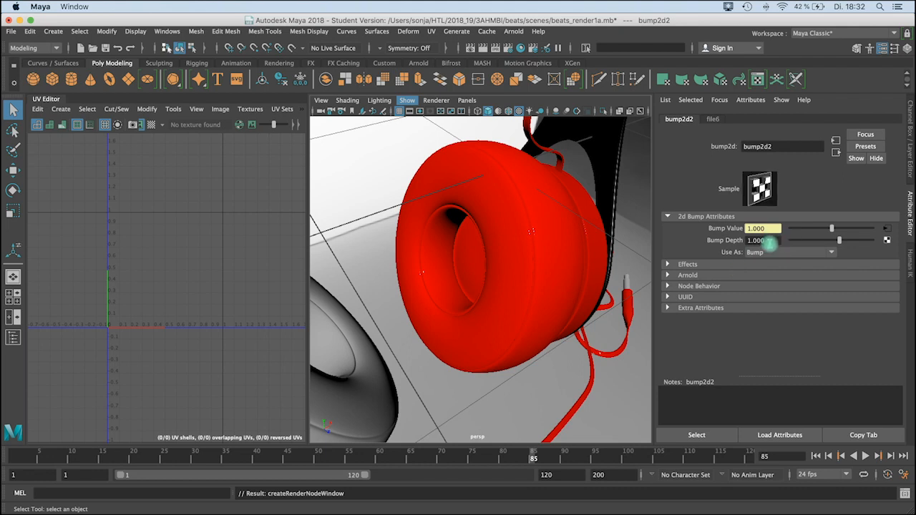
drag(769, 242, 739, 241)
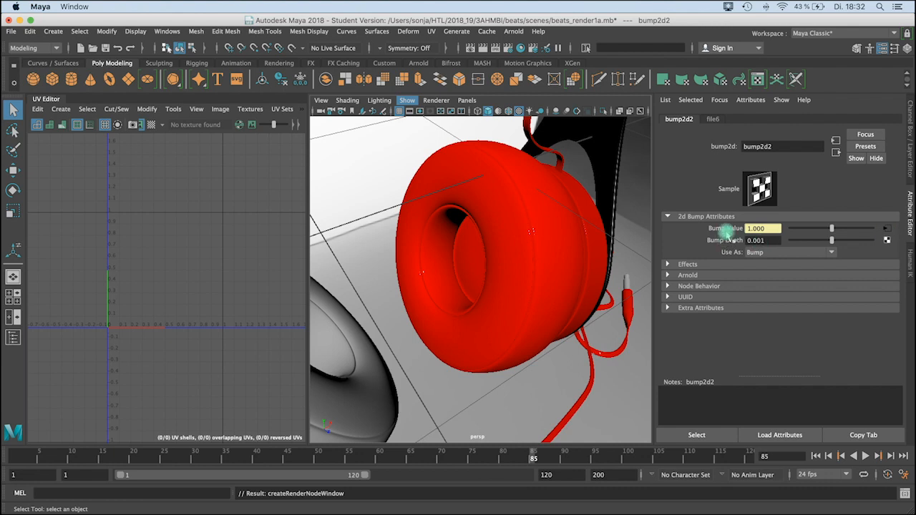
- Load Seamless_Black_Leather_Texture_NORMAL.jpg from sourceimages as the image of the bump map's file texture
click(886, 229)
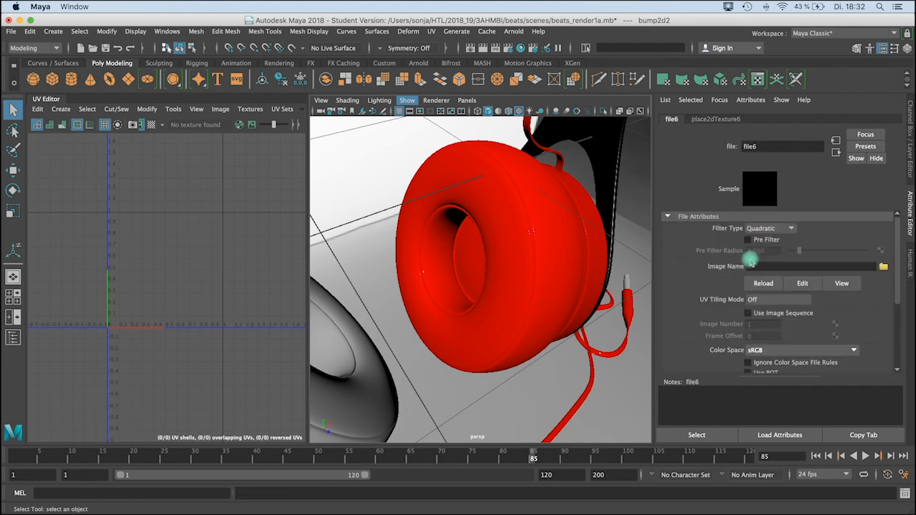
click(883, 267)
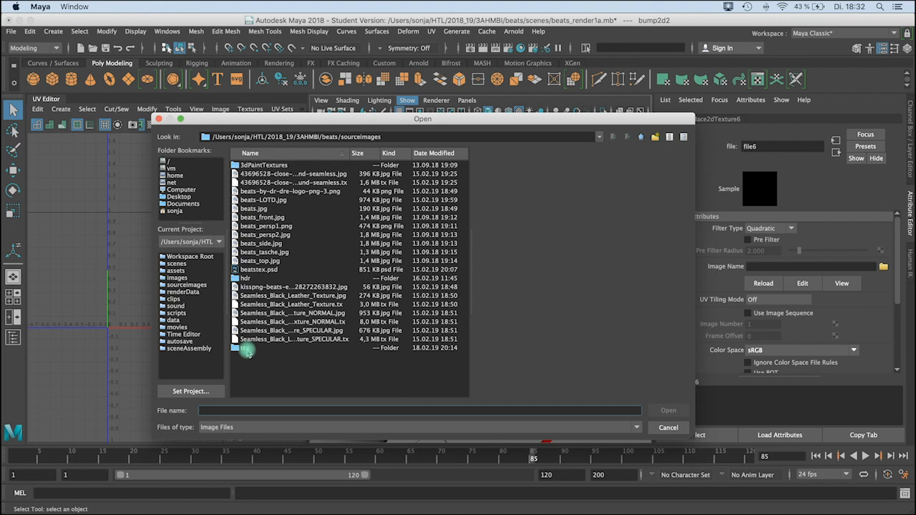
click(252, 296)
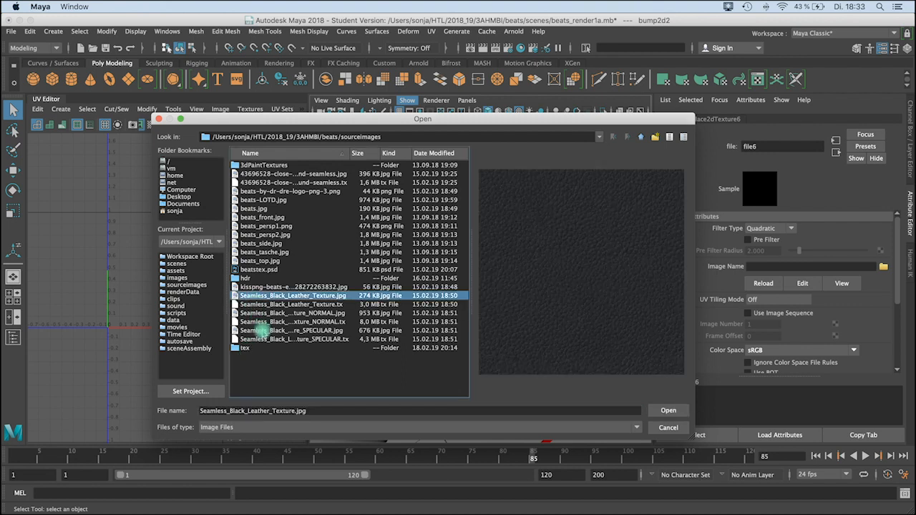
click(263, 330)
click(262, 313)
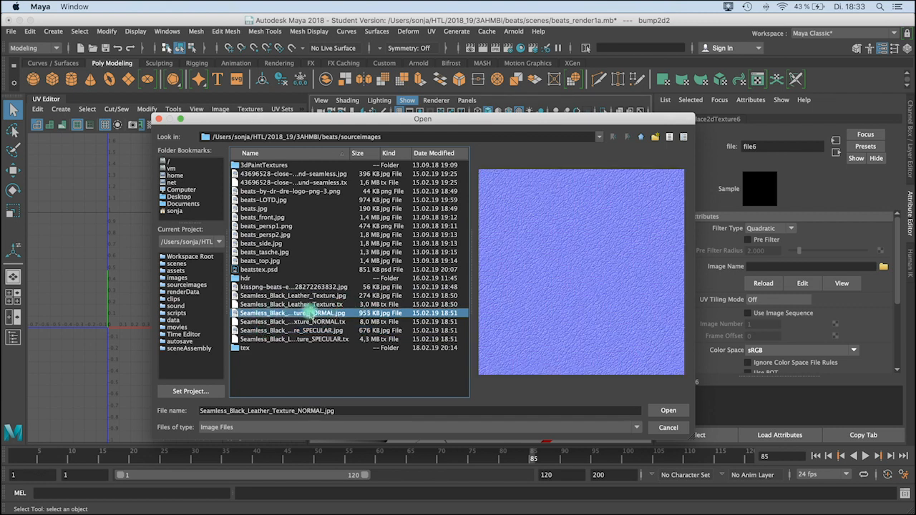
drag(350, 153, 386, 153)
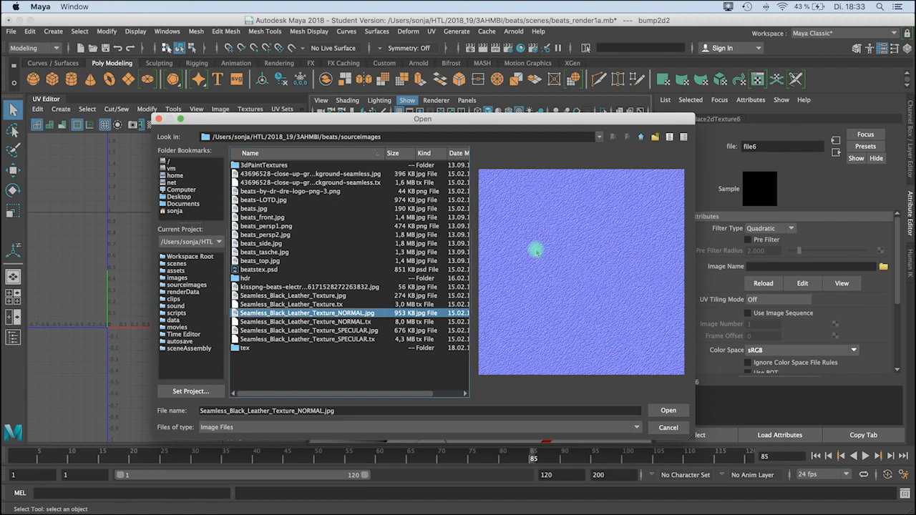
click(665, 413)
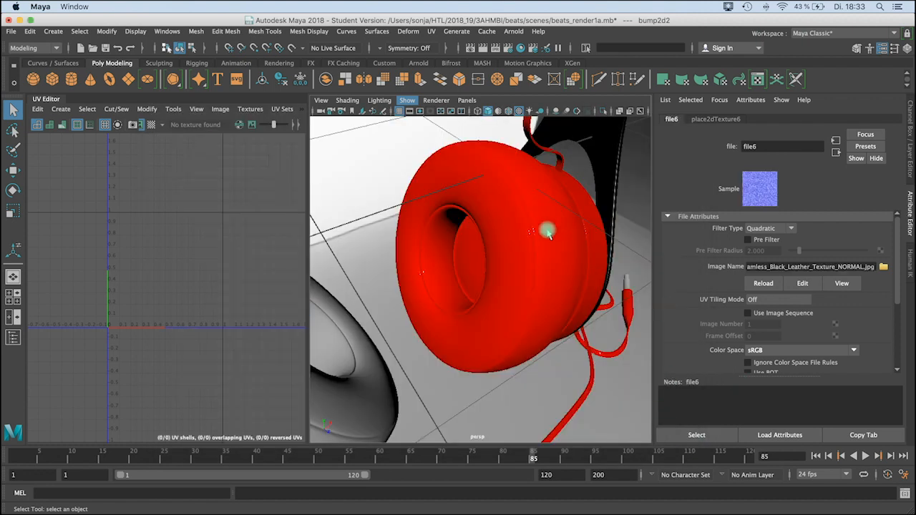
- Open the Arnold RenderView and start a live IPR render of the headphones in the perspective view
alt+drag(548, 229, 570, 244)
click(513, 32)
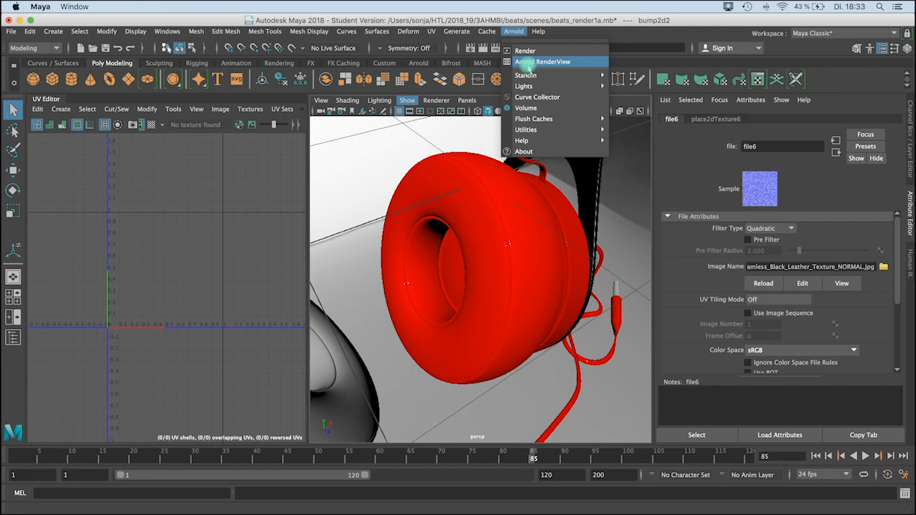
click(527, 63)
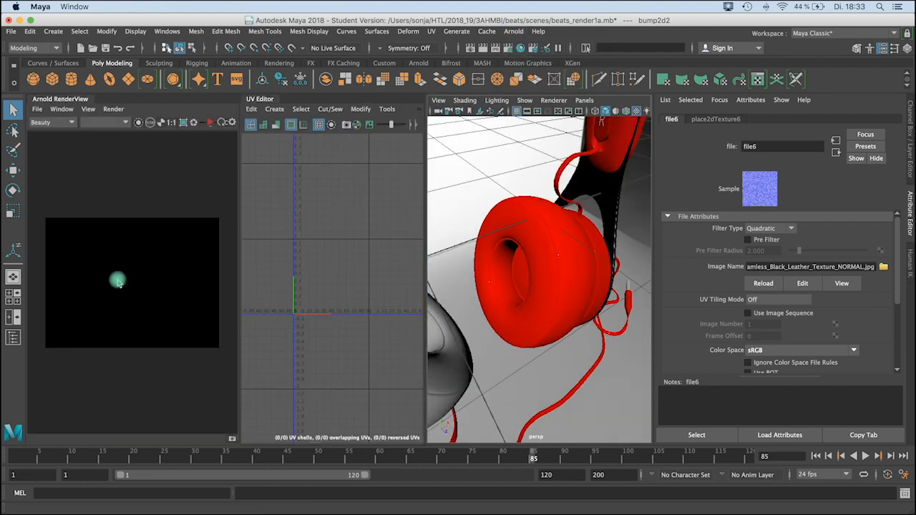
click(209, 122)
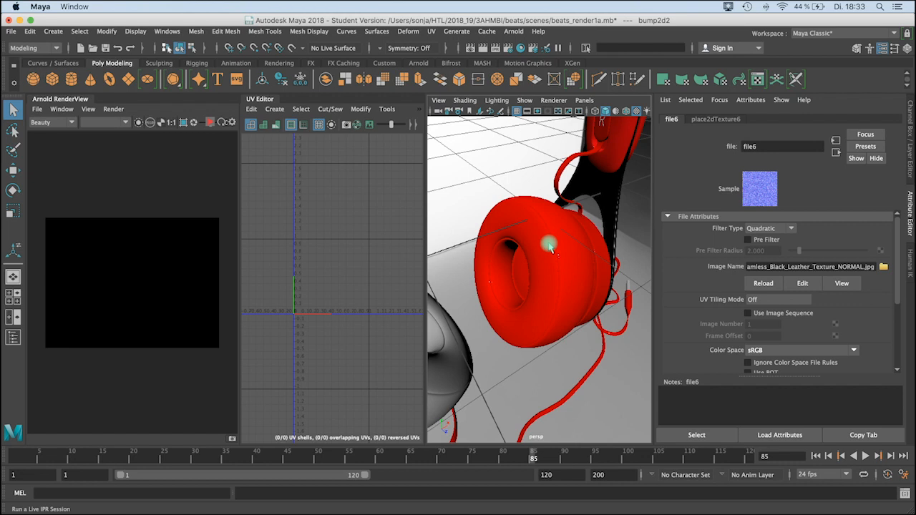
alt+right_drag(549, 243, 146, 284)
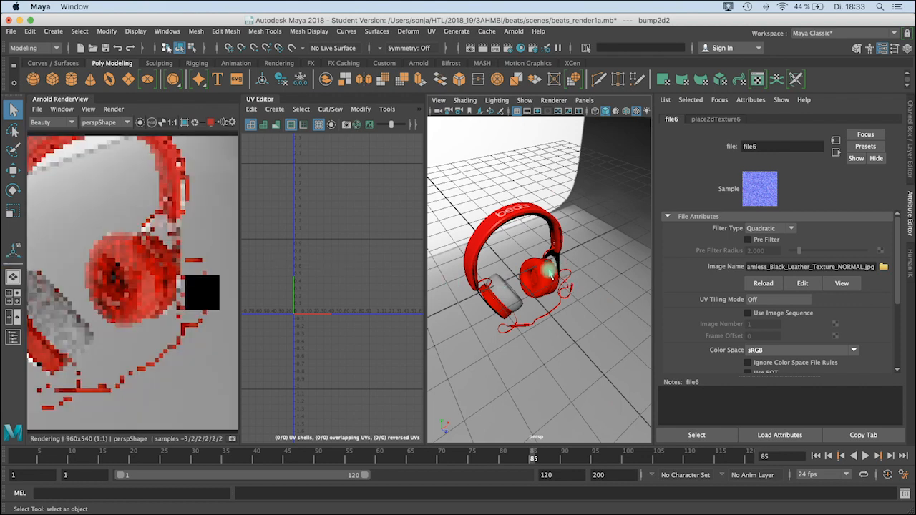
- Examine the ear cushion's UV shells in face mode and its bump in the live render, then select the whole cushion in object mode
right_click(549, 271)
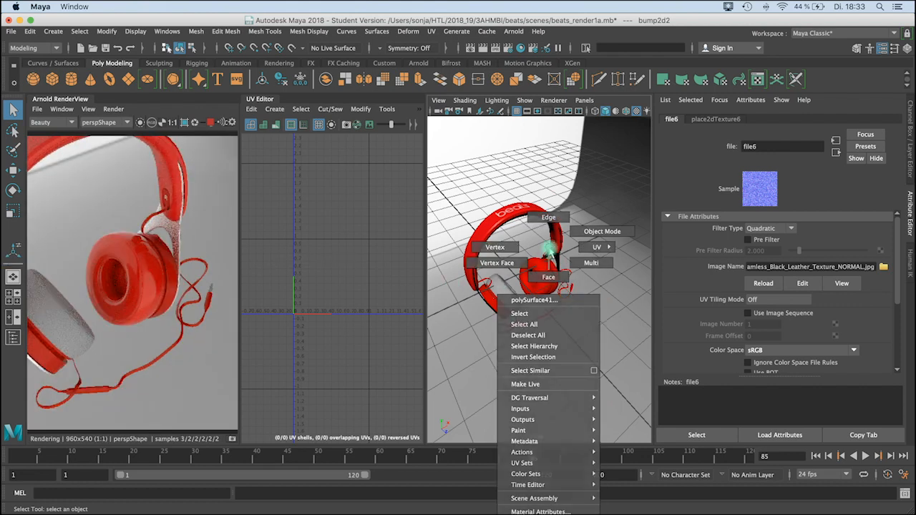
click(547, 276)
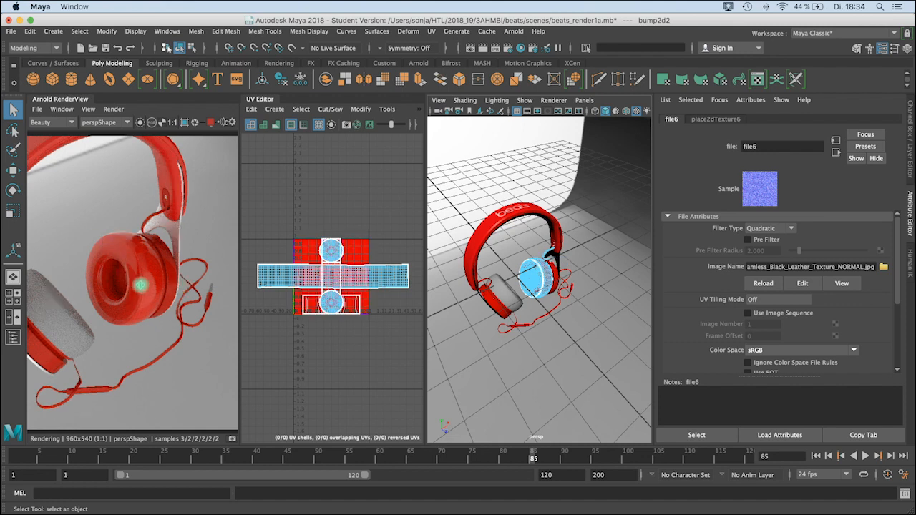
right_click(502, 270)
right_drag(514, 274, 537, 274)
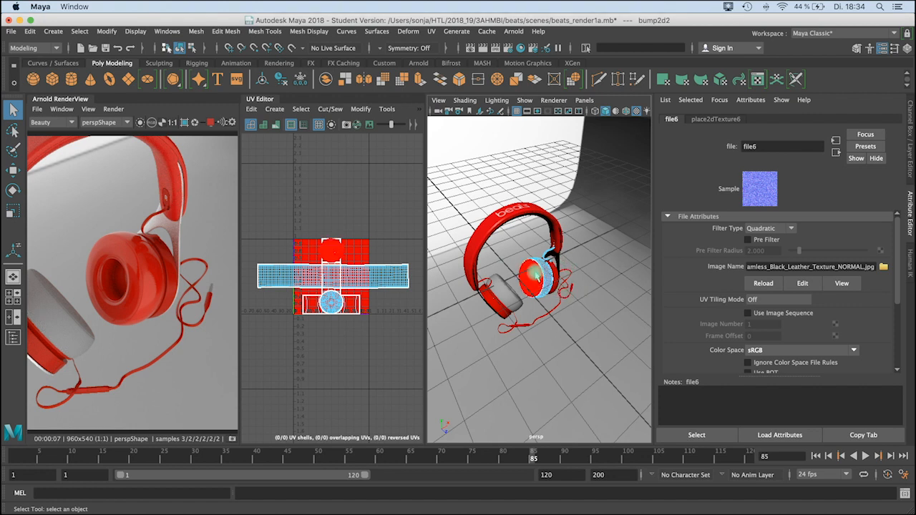
scroll(535, 274, up, 5)
alt+middle_drag(556, 255, 554, 268)
alt+right_drag(553, 268, 567, 266)
alt+drag(567, 265, 576, 249)
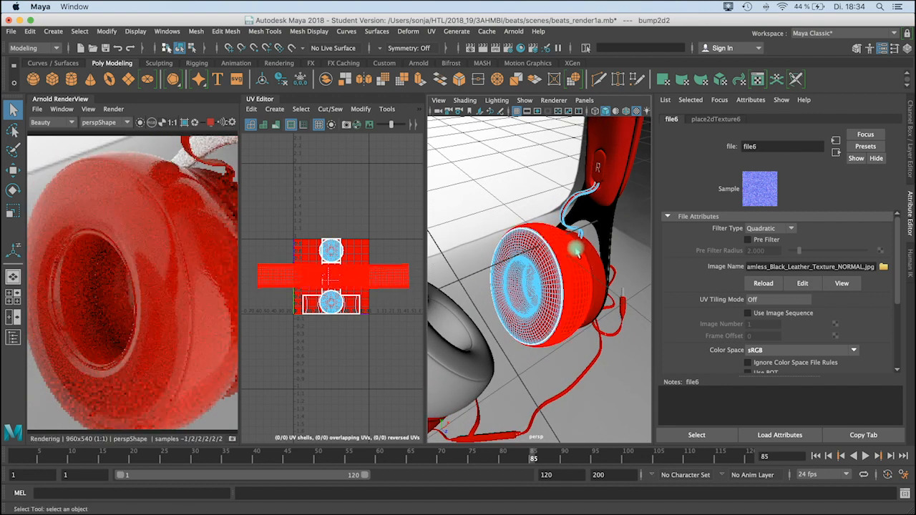
click(576, 249)
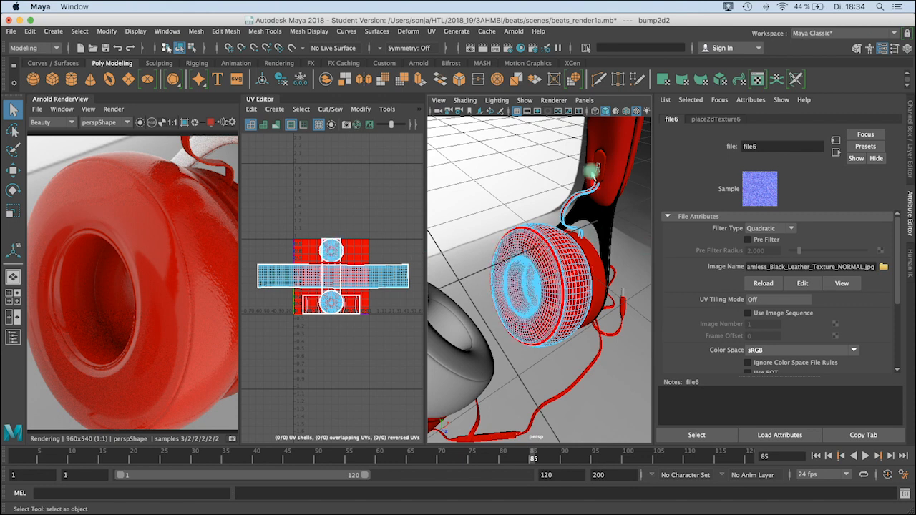
click(578, 229)
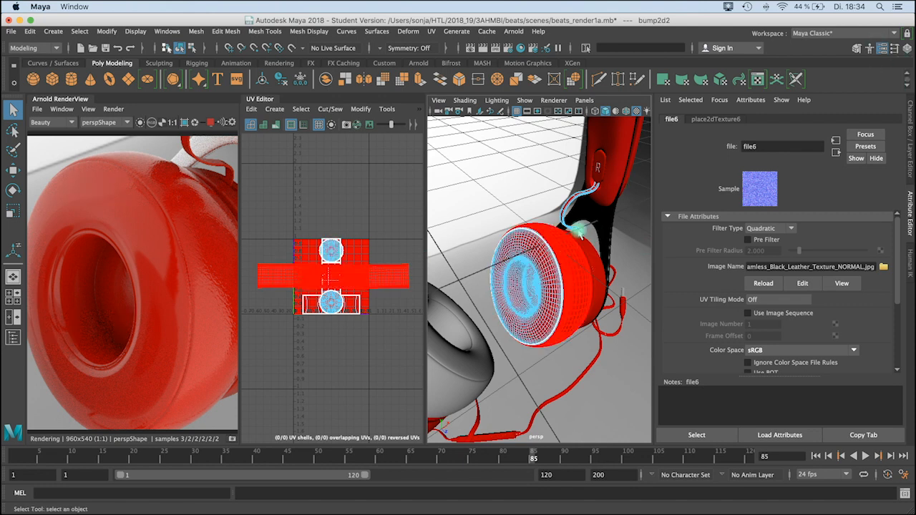
right_drag(578, 230, 615, 228)
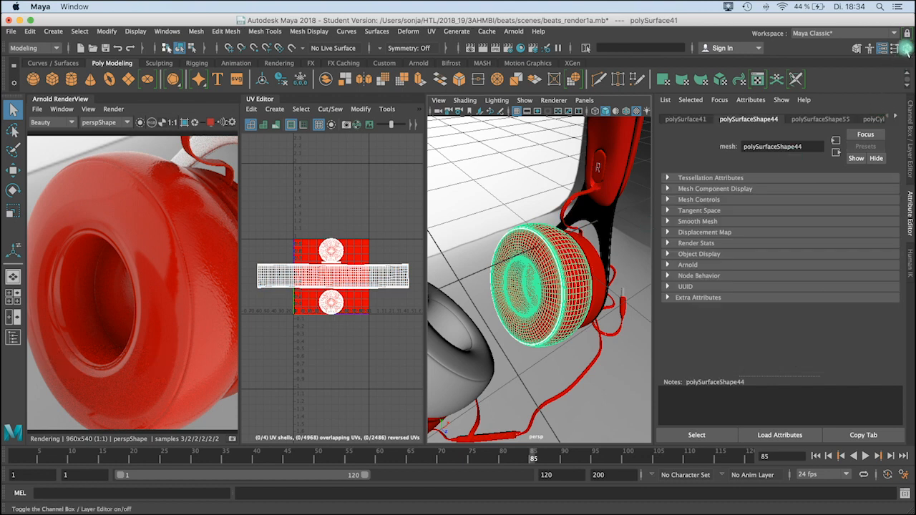
- Connect a File texture to the red material's specular weight and load Seamless_Black_Leather_Texture_SPECULAR.jpg into it
right_drag(548, 250, 541, 512)
drag(897, 300, 908, 220)
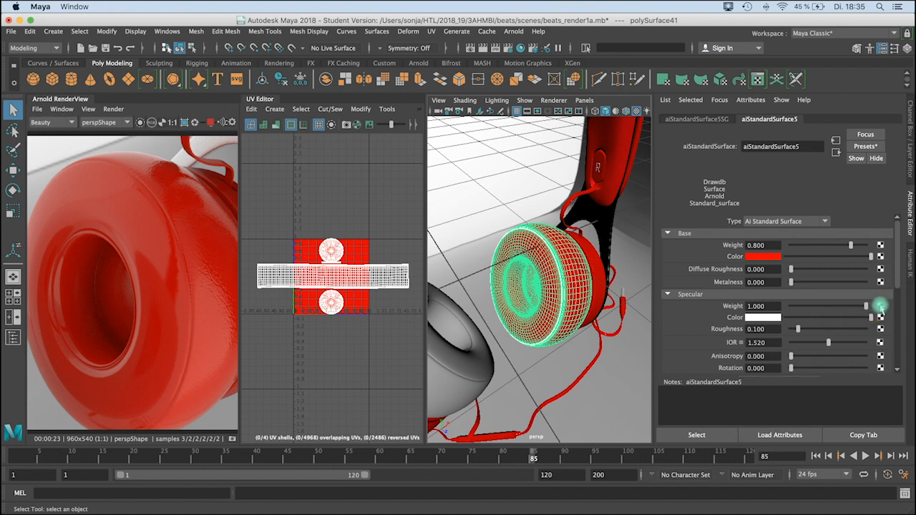
click(879, 306)
click(401, 223)
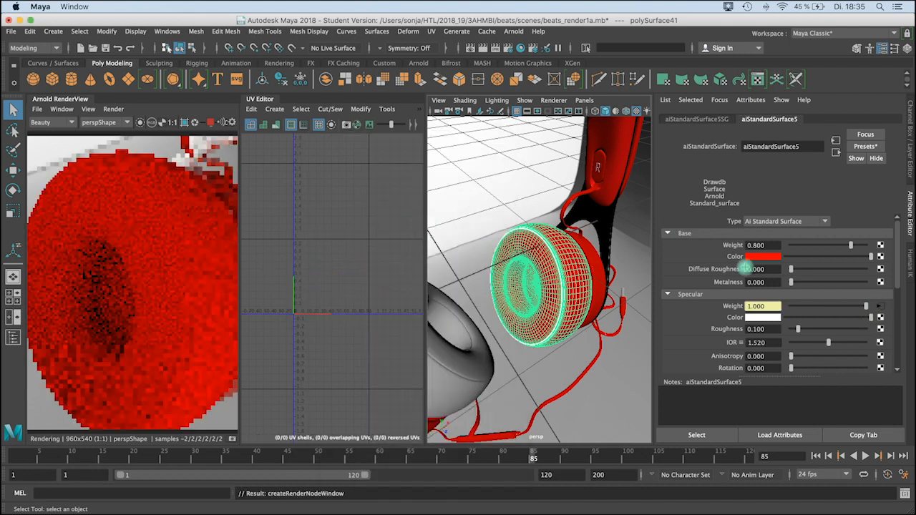
click(883, 267)
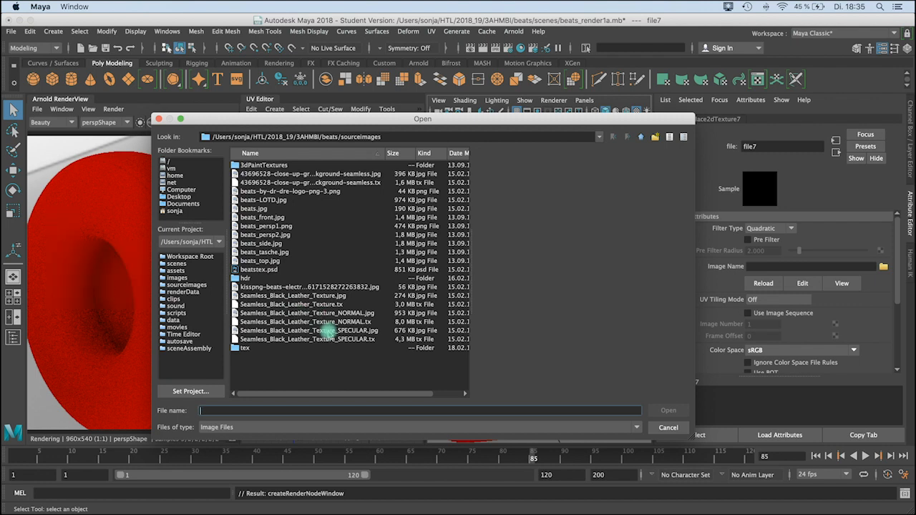
click(327, 330)
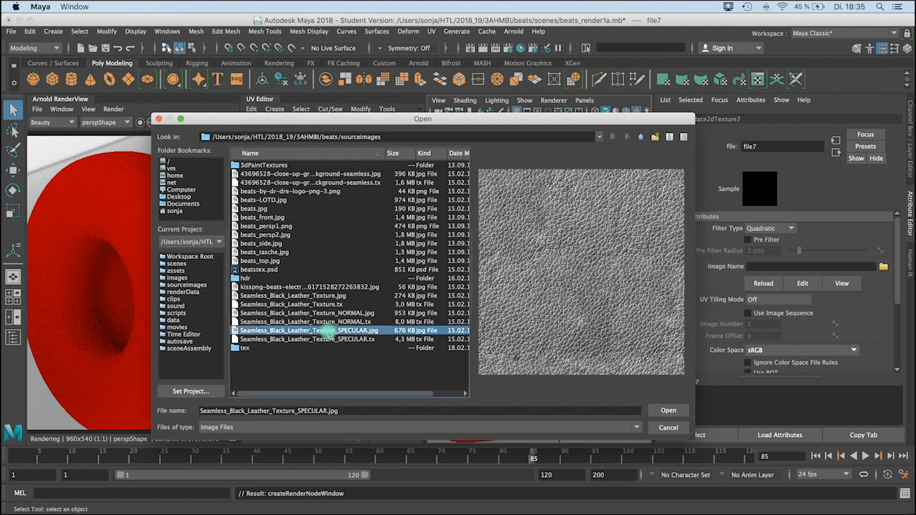
click(665, 411)
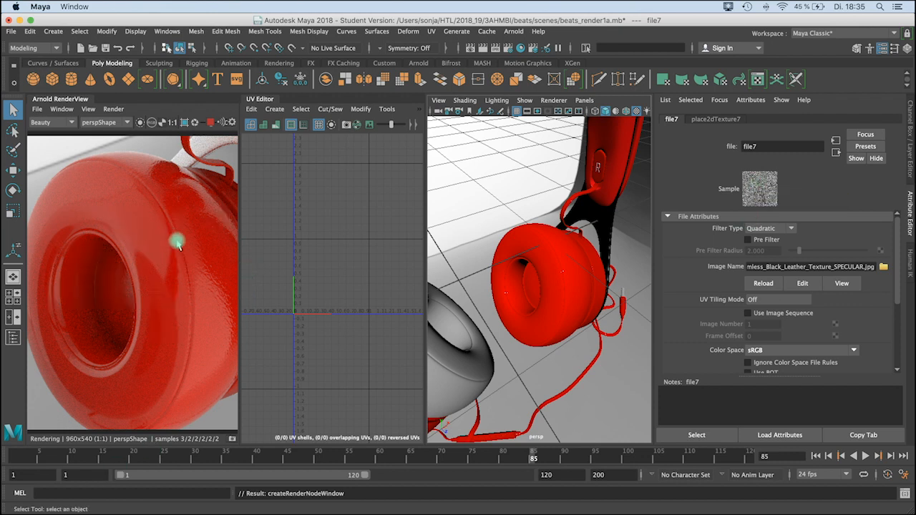
- Darken the red cushion material's specular color to light grey and set its specular roughness to 0.265
click(556, 249)
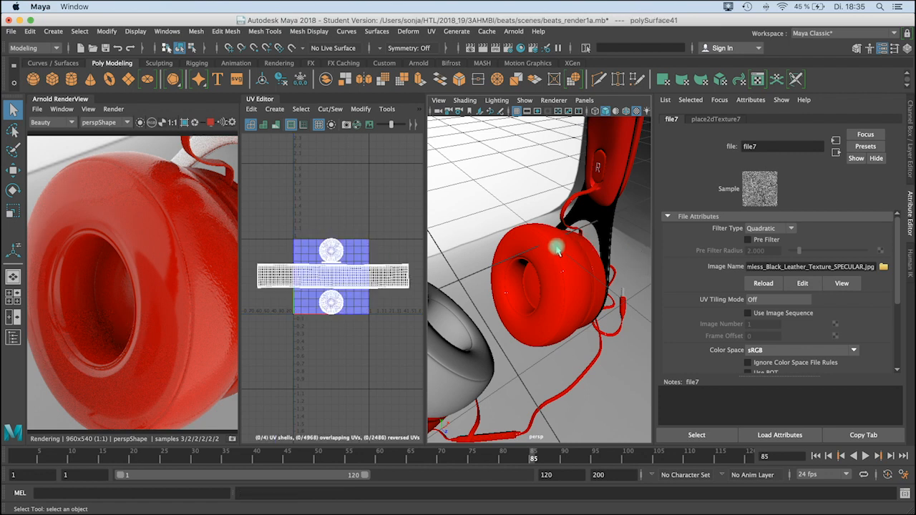
right_drag(556, 249, 552, 508)
mouse_move(824, 317)
mouse_down()
mouse_move(804, 329)
mouse_move(815, 331)
mouse_up()
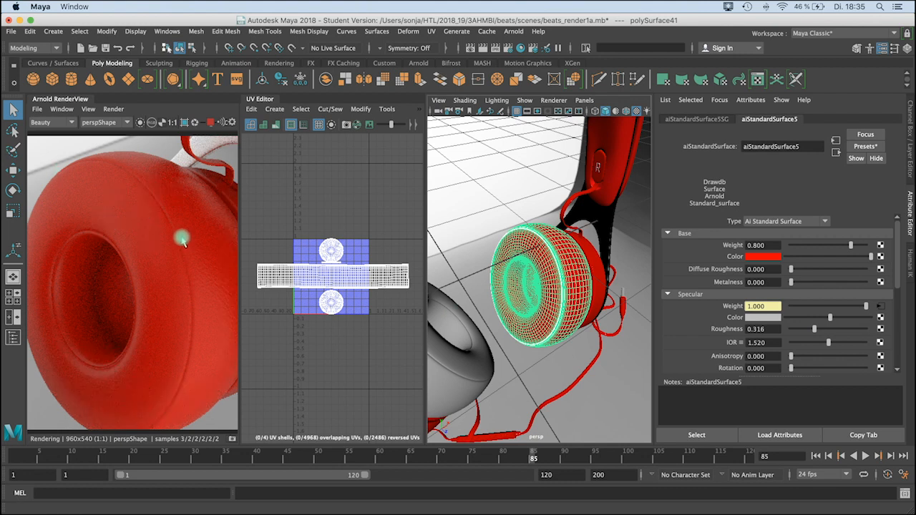
drag(821, 333, 811, 331)
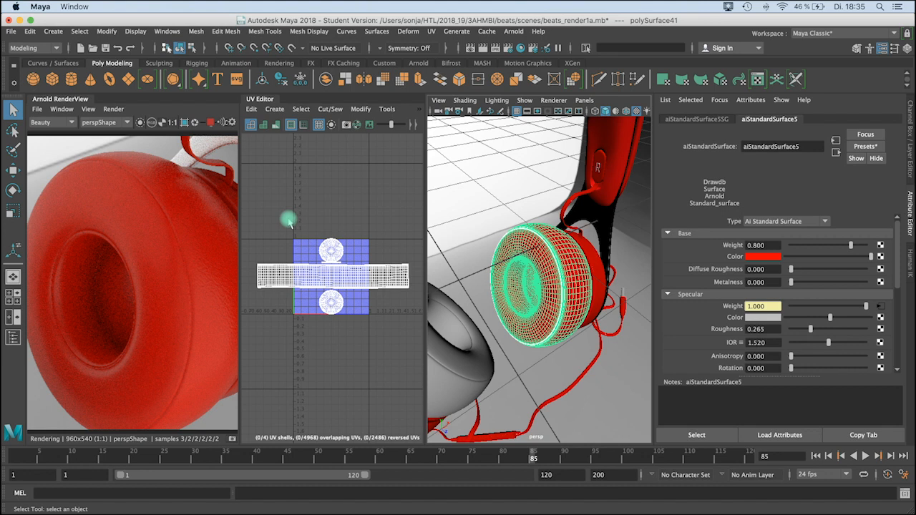
- Set the bump depth of the cushion material's leather bump map to 0.01
scroll(591, 259, up, 3)
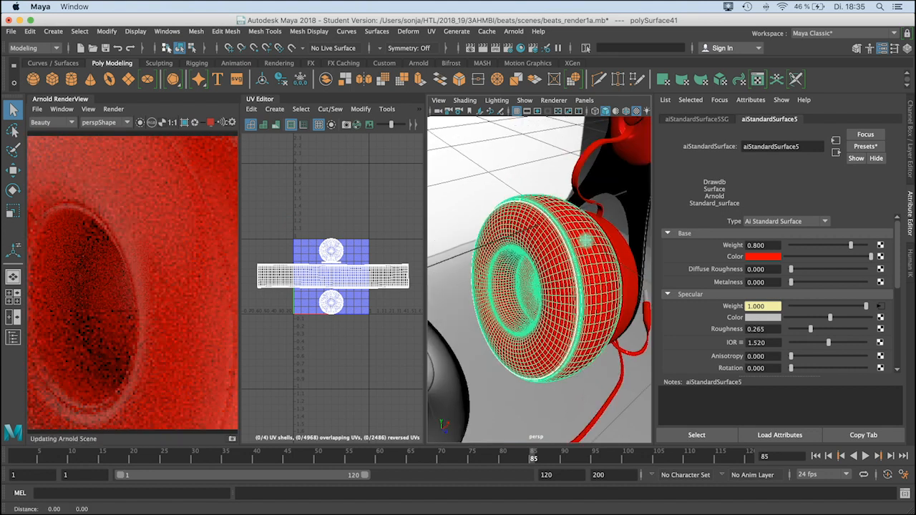
alt+drag(591, 241, 530, 253)
alt+middle_drag(530, 253, 519, 295)
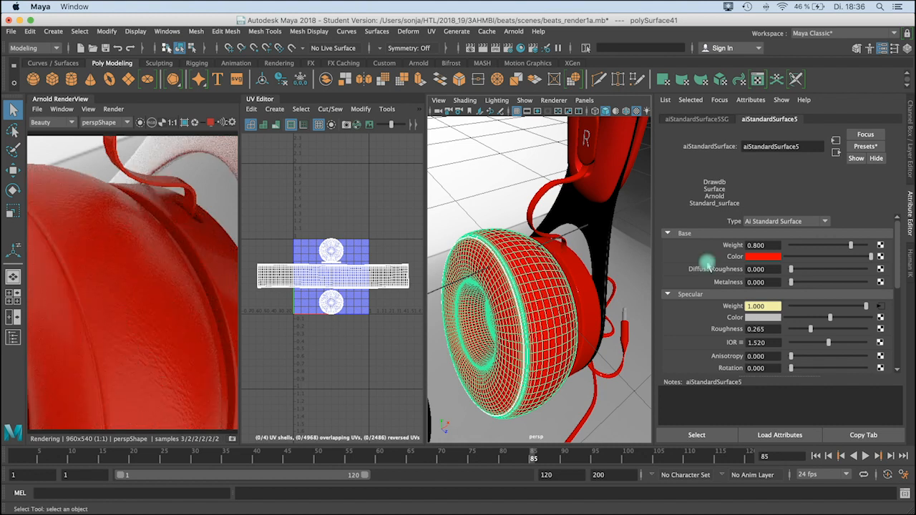
scroll(893, 265, down, 5)
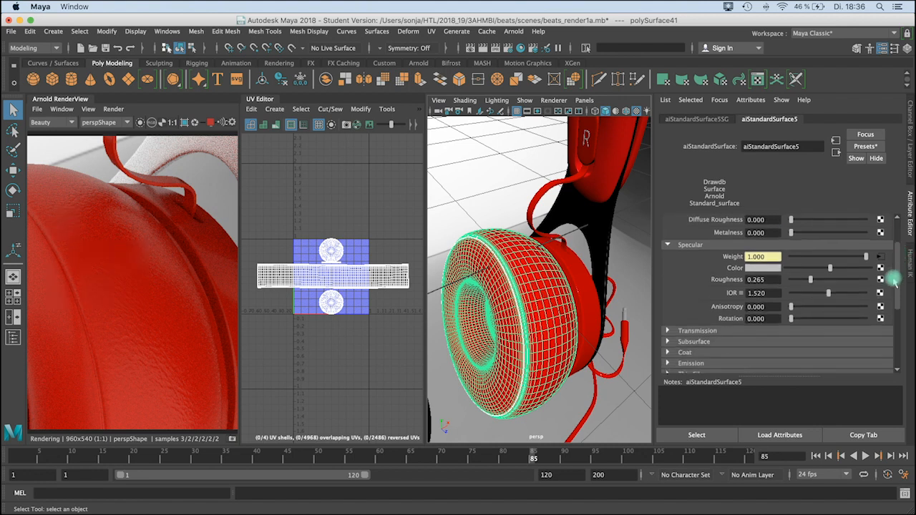
scroll(891, 308, down, 3)
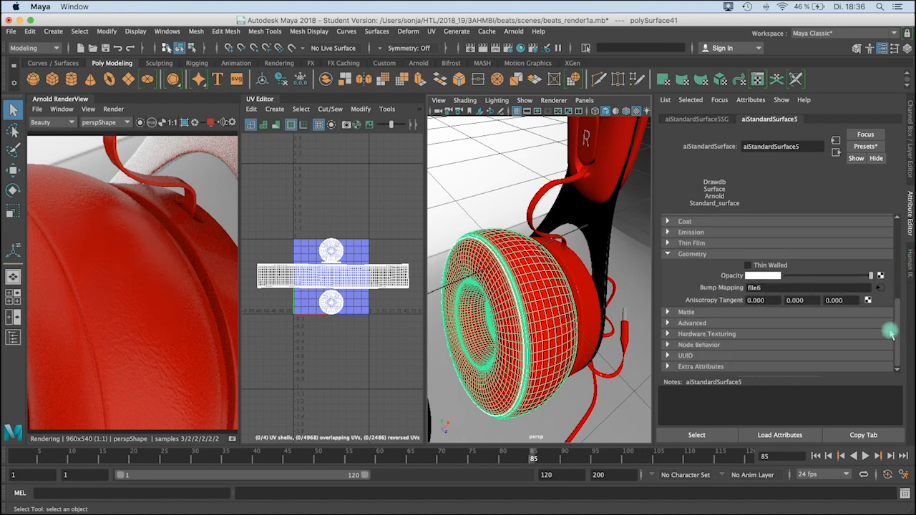
scroll(892, 314, up, 2)
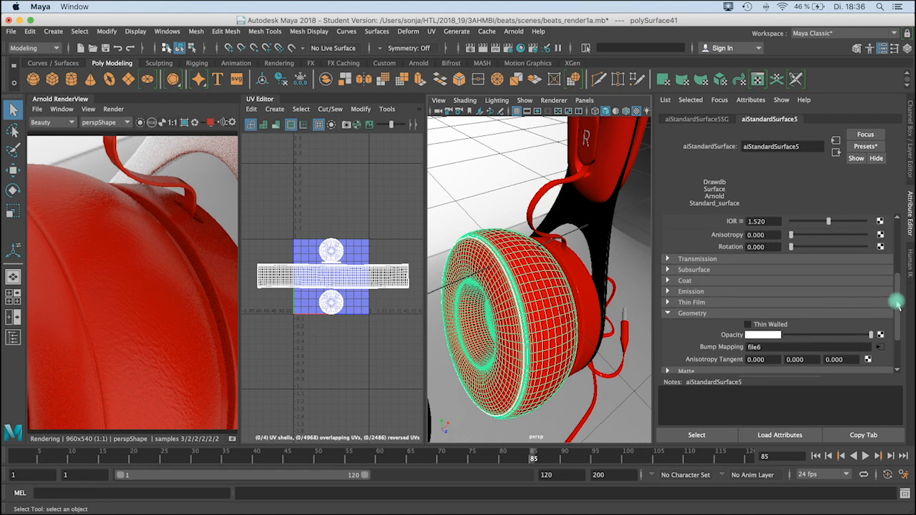
click(880, 348)
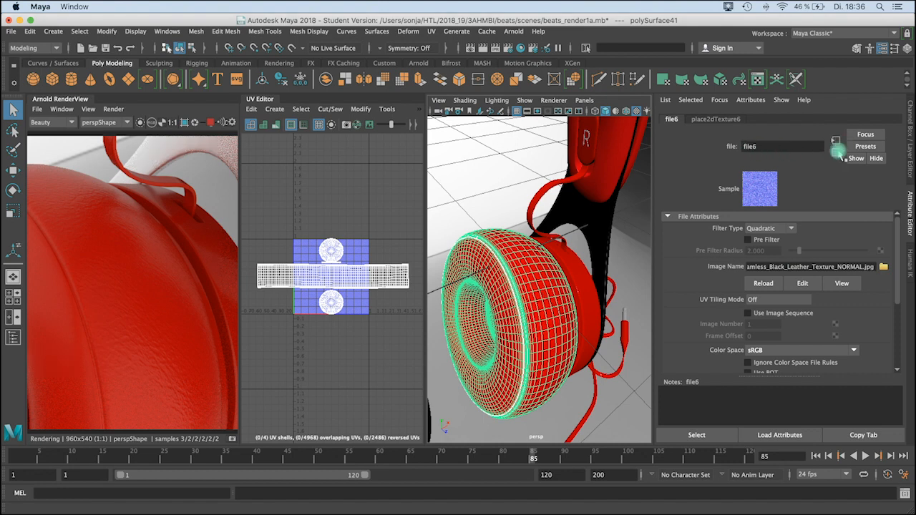
click(836, 152)
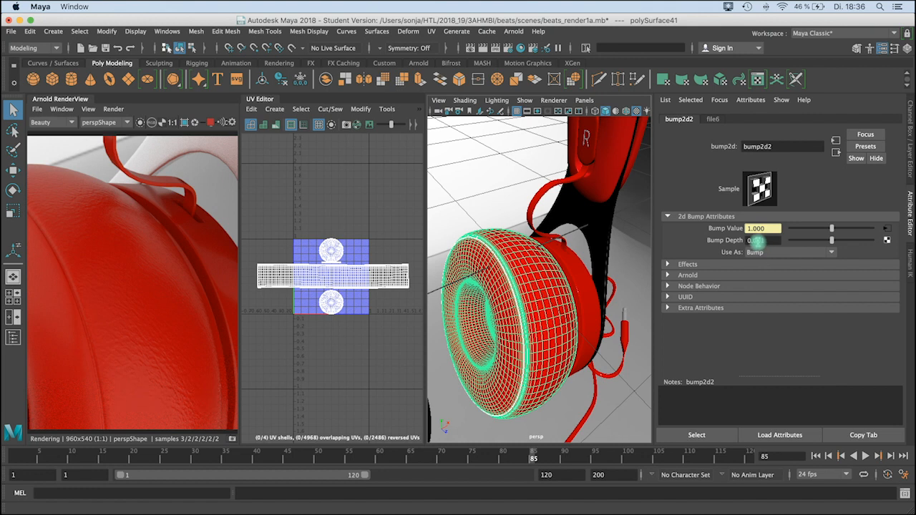
text(1)
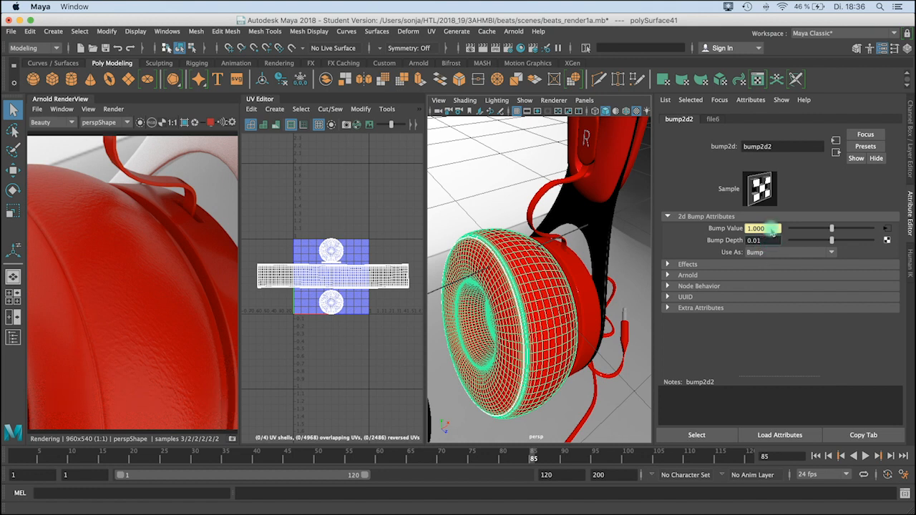
key(Return)
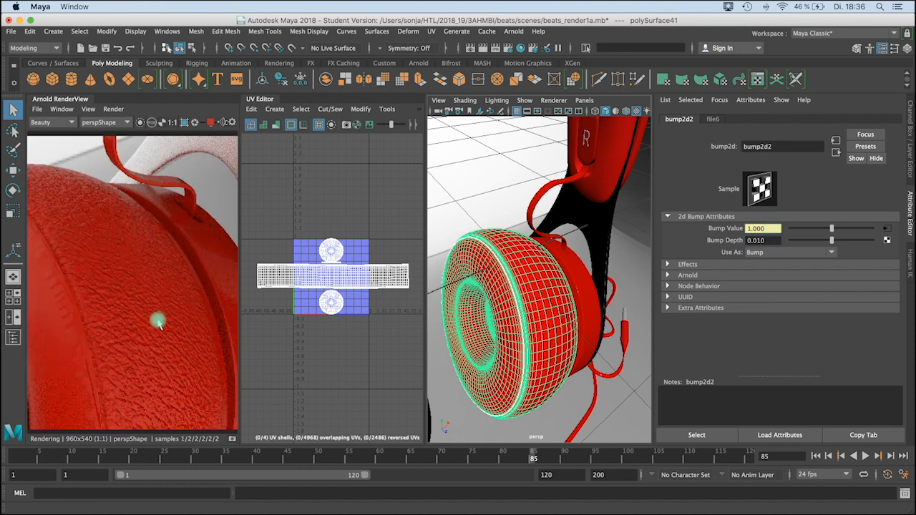
- Try the cushion's leather bump map as Tangent Space Normals, with bump depths of -0.010, 0.010 and -0.005
click(752, 242)
double_click(753, 241)
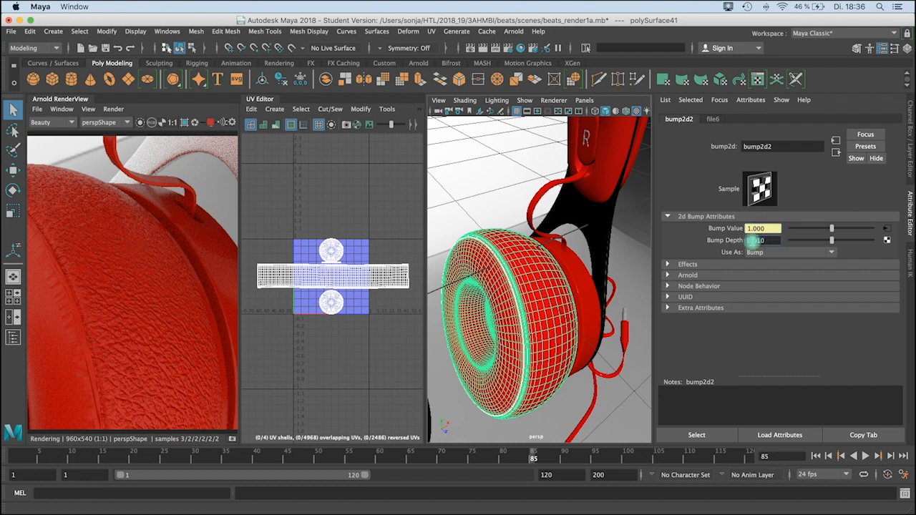
text(-0.010)
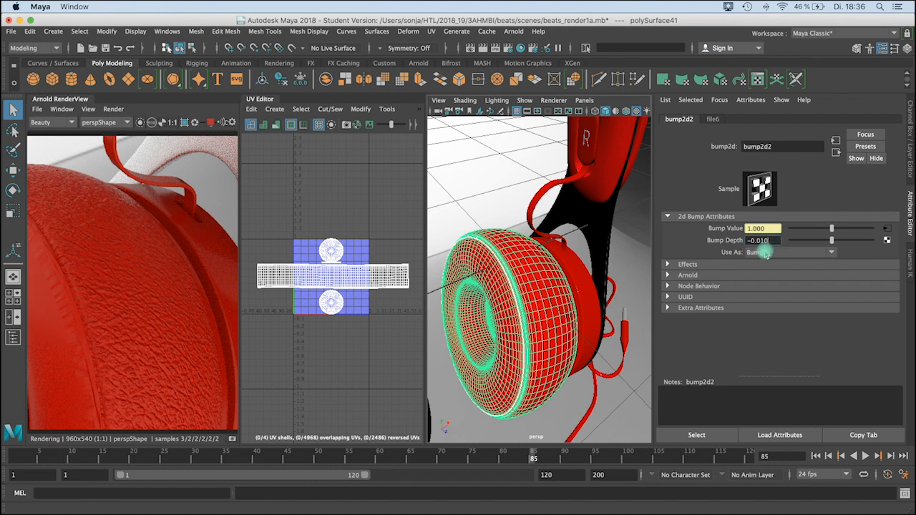
click(773, 253)
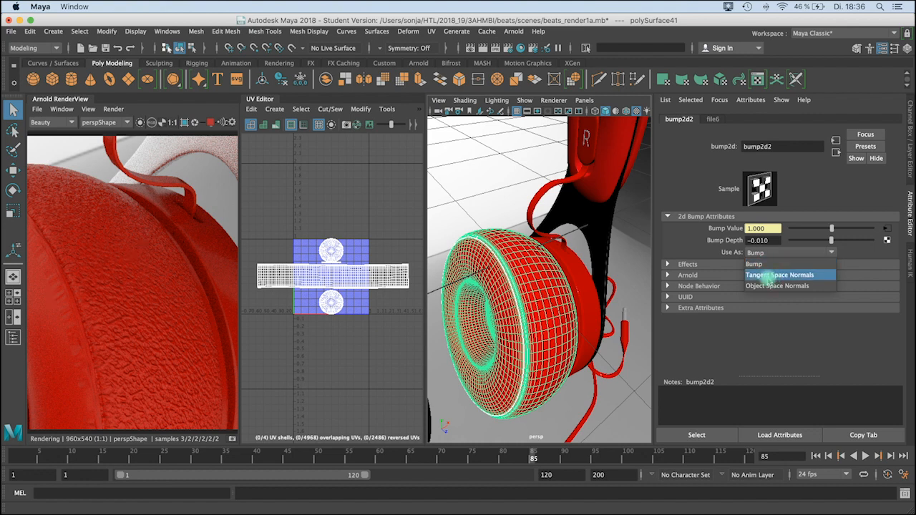
click(769, 277)
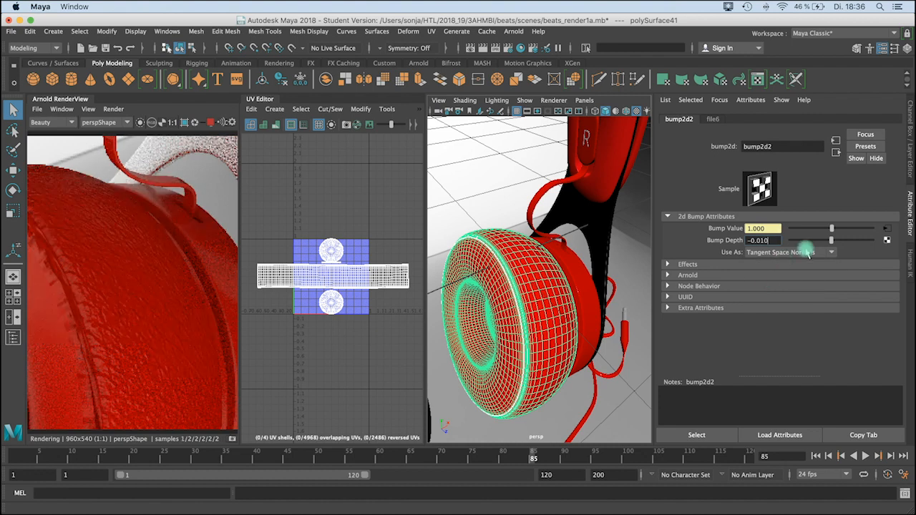
click(790, 255)
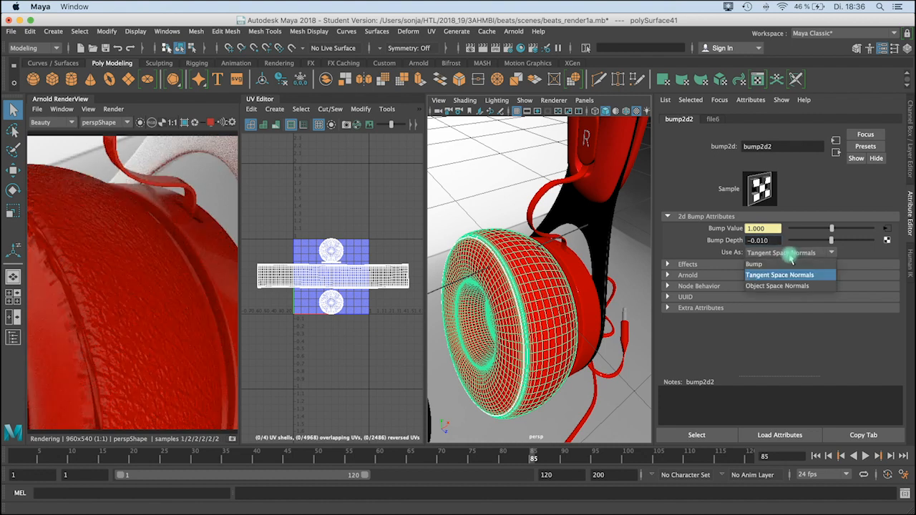
click(777, 275)
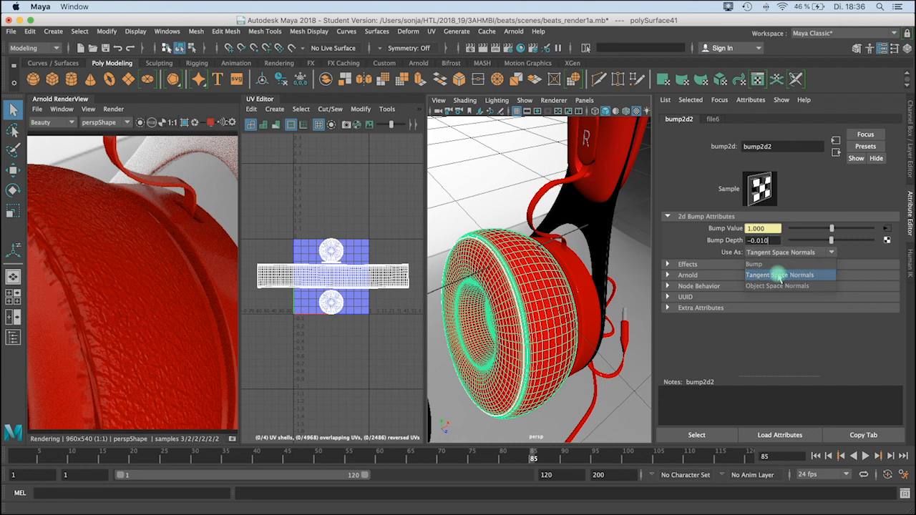
drag(750, 241, 770, 235)
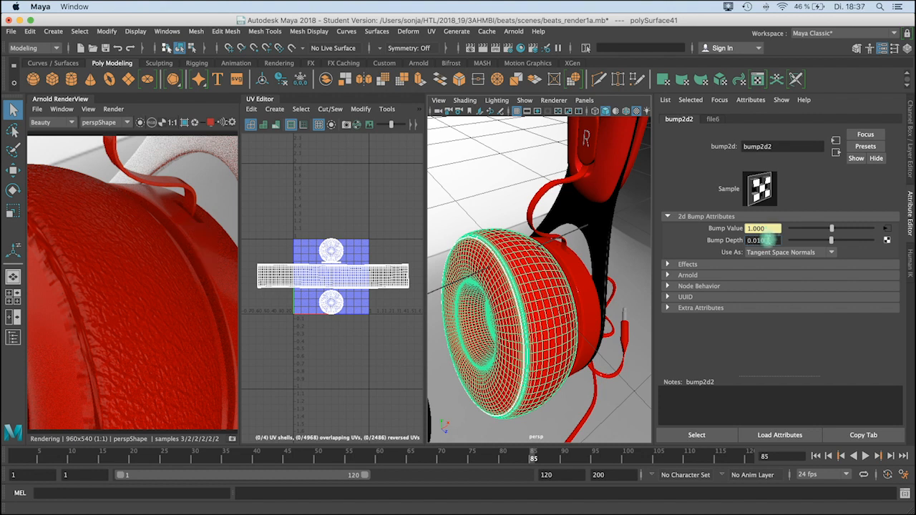
key(Return)
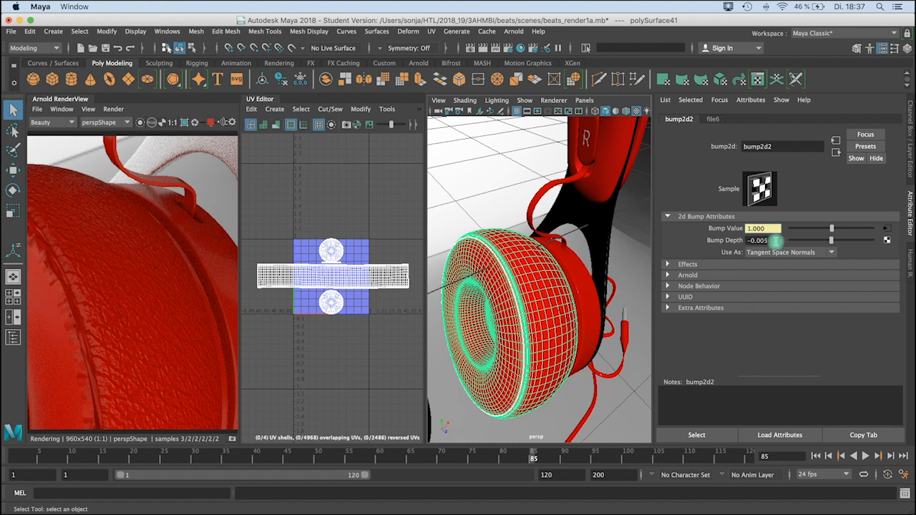
- Try the leather bump map as Object Space Normals with a bump depth of 0.1
click(772, 252)
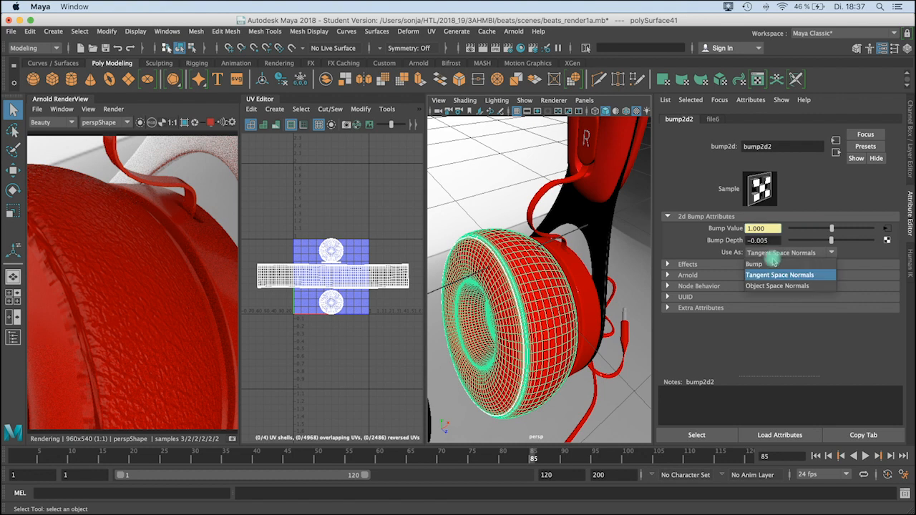
click(767, 285)
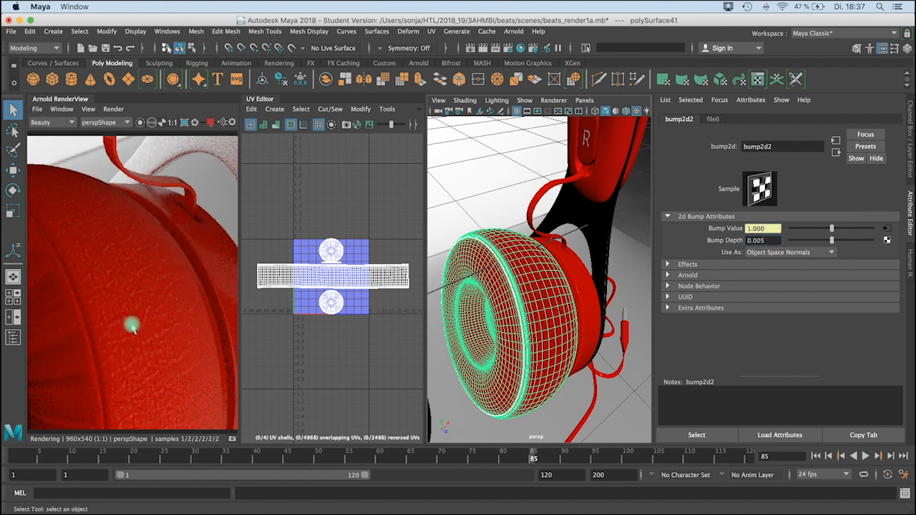
click(757, 240)
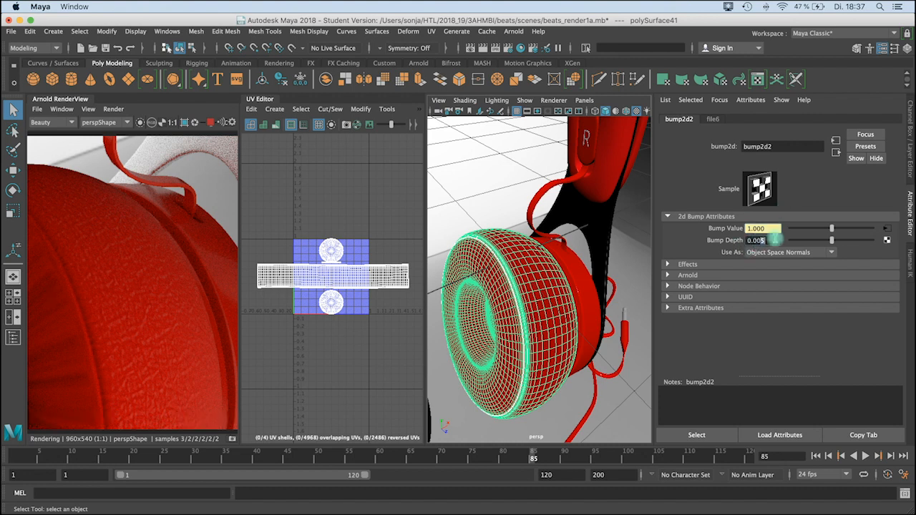
text(0.01)
key(Return)
key(Return)
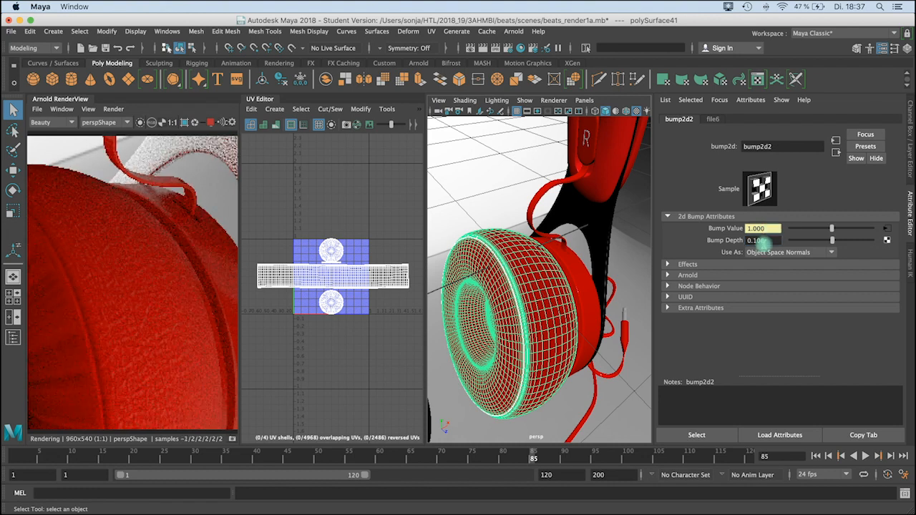
- Use the leather bump map as Tangent Space Normals and set its bump depth to -0.1
click(760, 252)
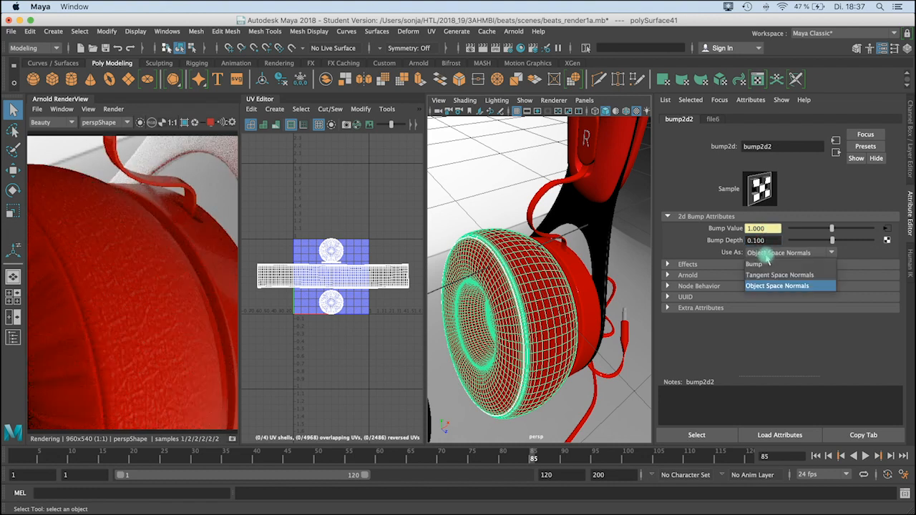
click(764, 276)
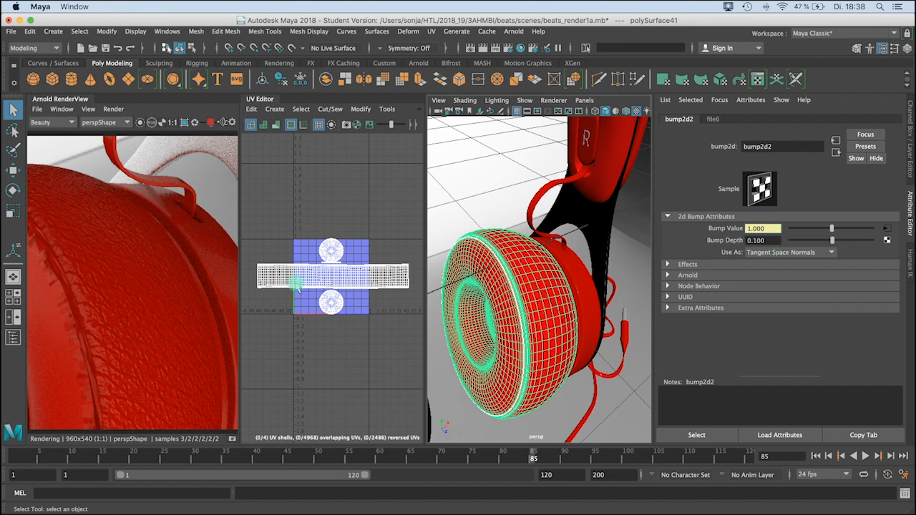
scroll(104, 300, down, 2)
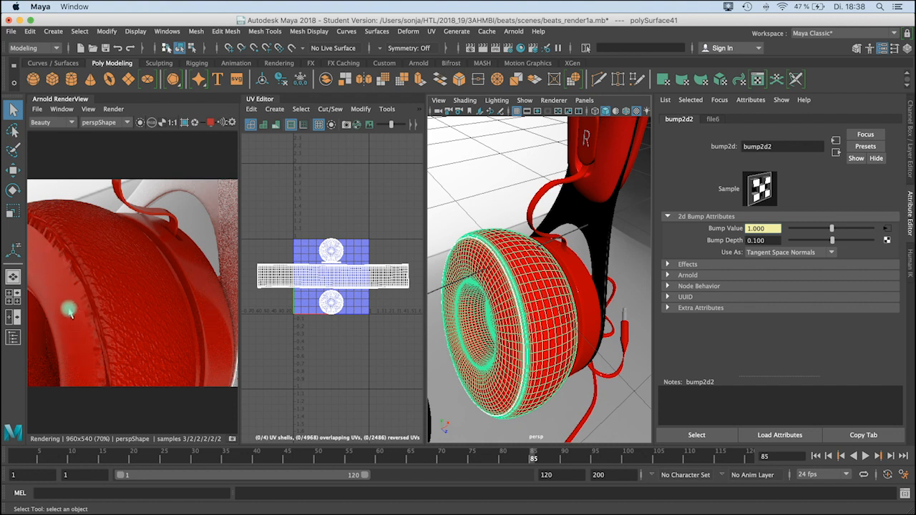
click(750, 240)
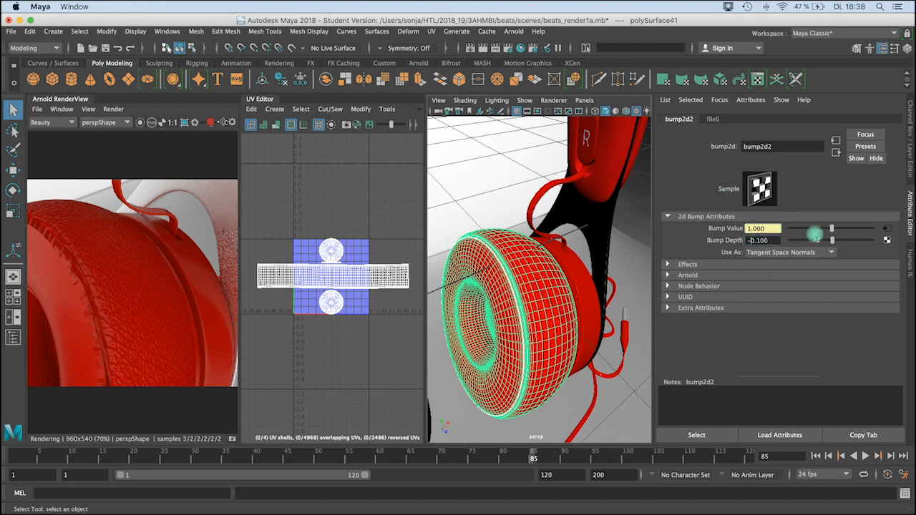
key(Return)
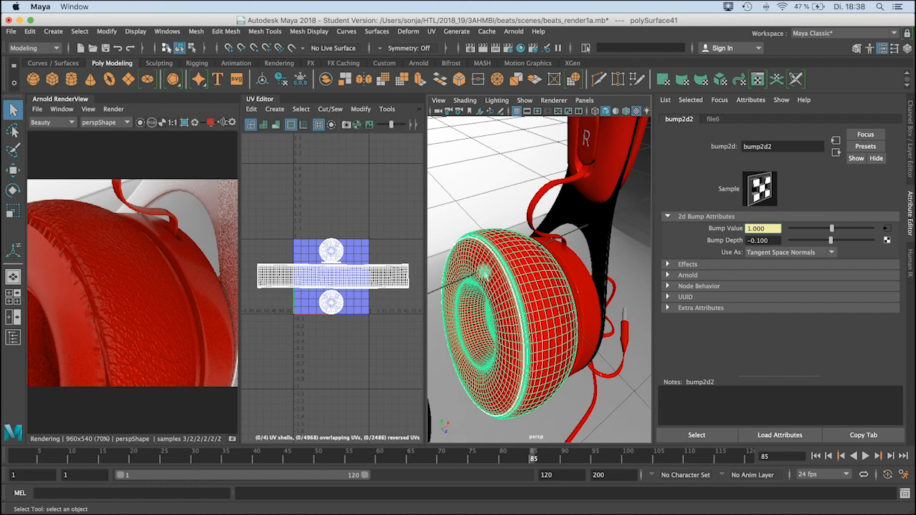
- Stop the live render, switch the ear cushion to face mode and select one ring of faces on its front side
alt+drag(509, 356, 545, 249)
click(209, 122)
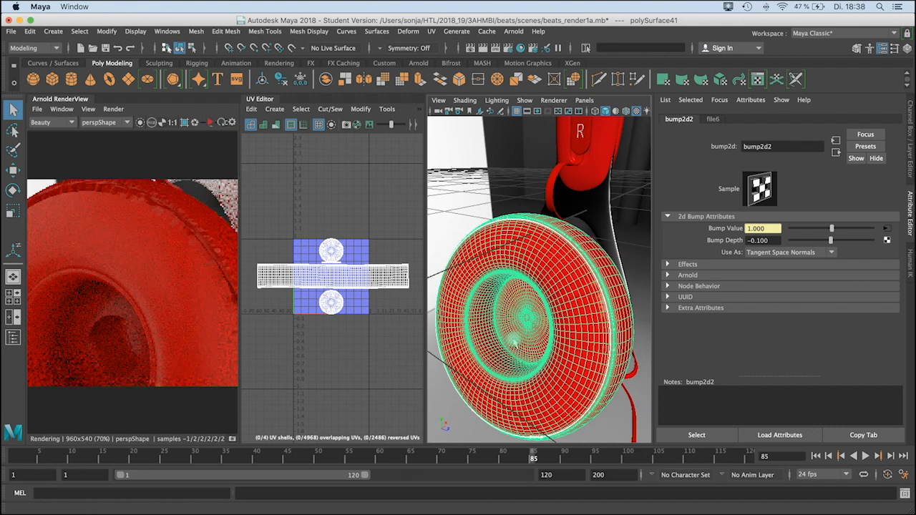
alt+drag(583, 283, 551, 254)
right_drag(547, 258, 547, 276)
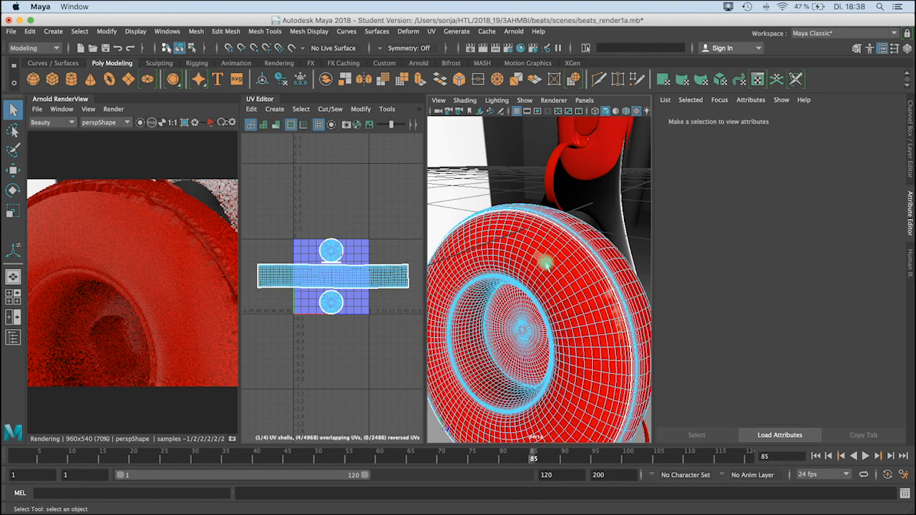
click(545, 264)
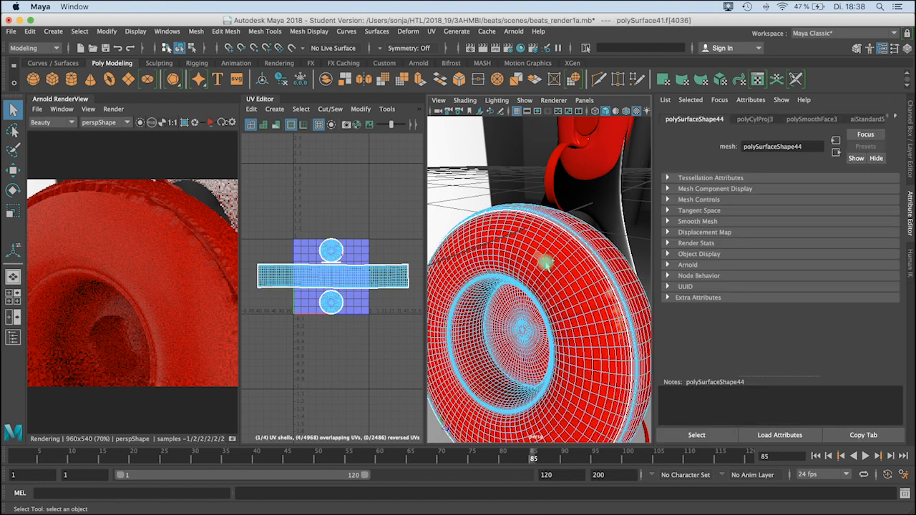
double_click(557, 274)
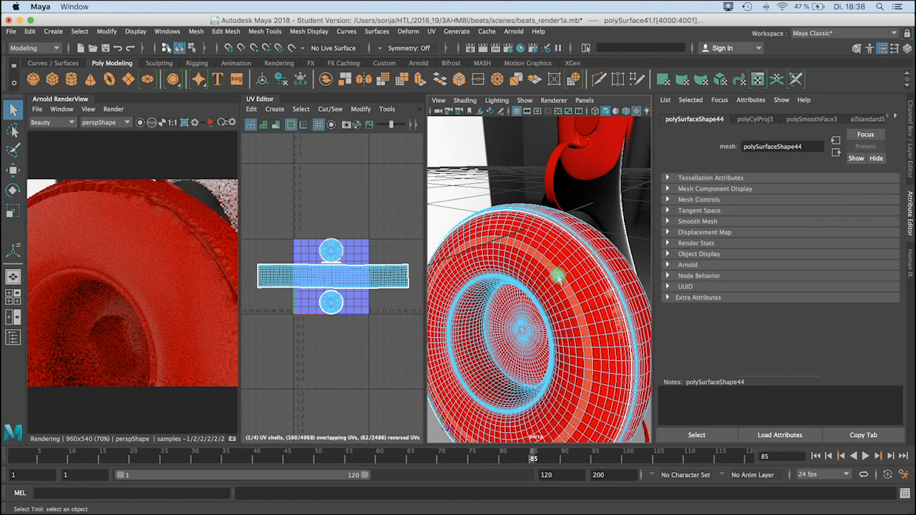
- Grow the face selection until it covers the cushion's front side between the inner opening and the outer seam
key(shift+period)
key(shift+period)
key(shift+period)
key(shift+period)
key(shift+period)
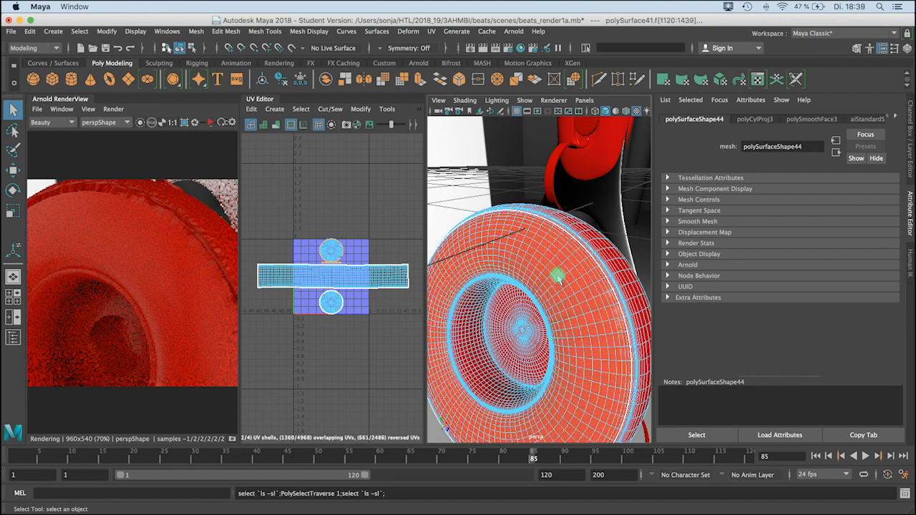
scroll(505, 272, up, 10)
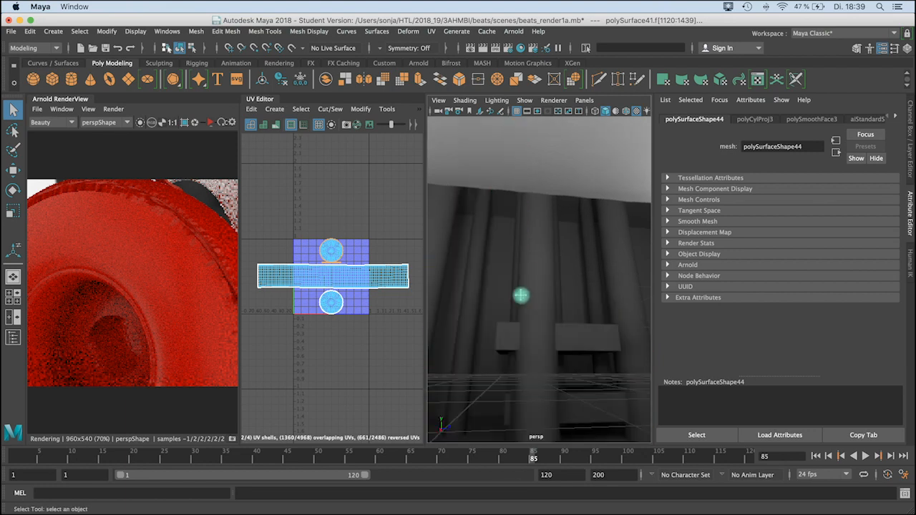
scroll(497, 311, down, 5)
alt+drag(510, 277, 574, 290)
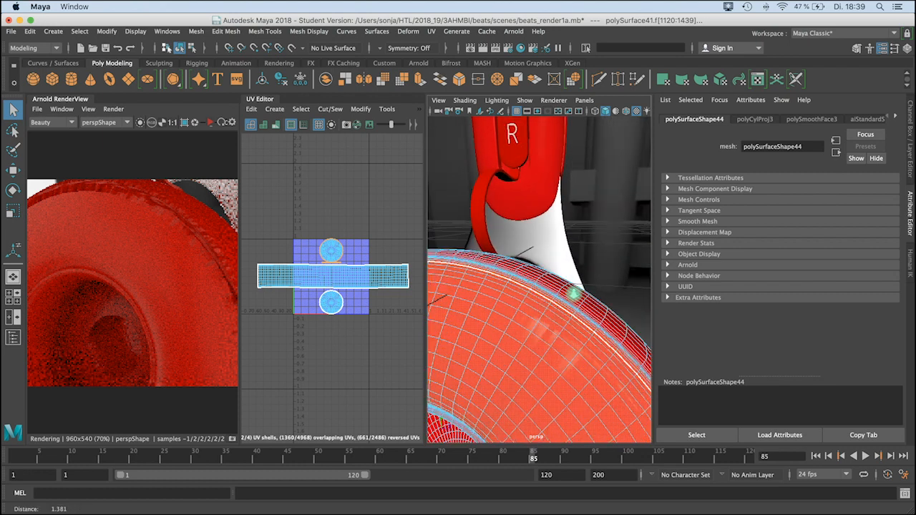
alt+right_drag(574, 290, 590, 292)
key(shift+period)
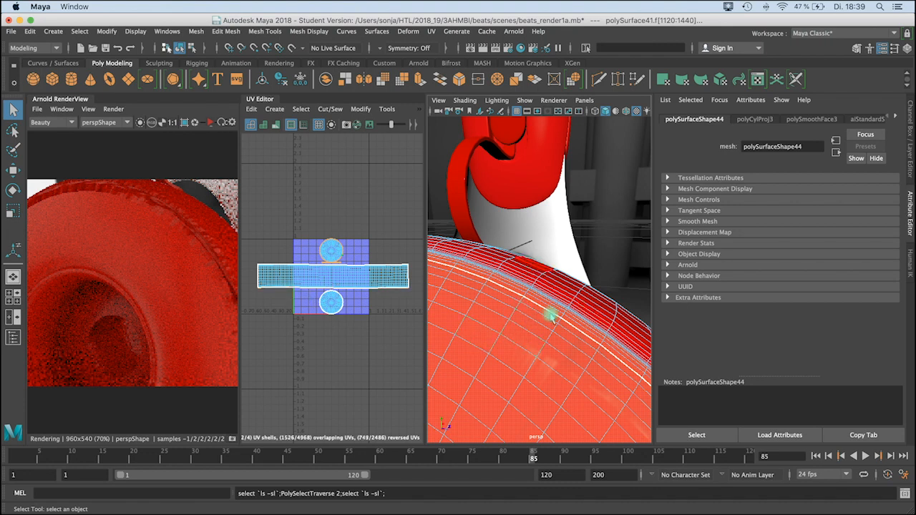
- Create Camera-Based UVs for the cushion's selected front faces from a straight-on view
alt+right_drag(550, 313, 523, 296)
alt+middle_drag(523, 296, 549, 235)
mouse_move(549, 234)
alt+mouse_down()
mouse_move(556, 213)
mouse_move(597, 238)
mouse_move(552, 214)
mouse_move(555, 242)
mouse_move(543, 231)
alt+mouse_up()
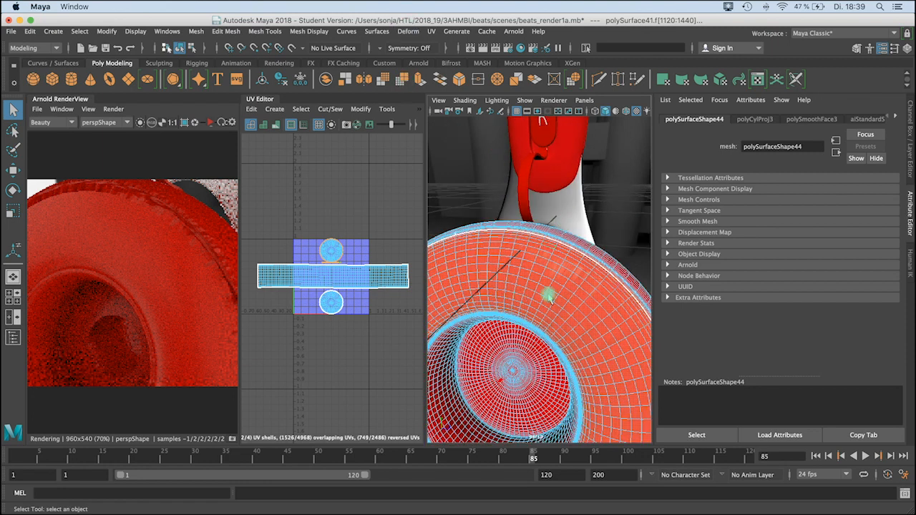
mouse_move(574, 320)
alt+mouse_down()
mouse_move(552, 317)
mouse_move(551, 270)
mouse_move(540, 305)
mouse_move(548, 321)
mouse_move(536, 307)
mouse_move(560, 319)
alt+mouse_up()
alt+middle_drag(559, 319, 562, 313)
alt+drag(560, 314, 558, 314)
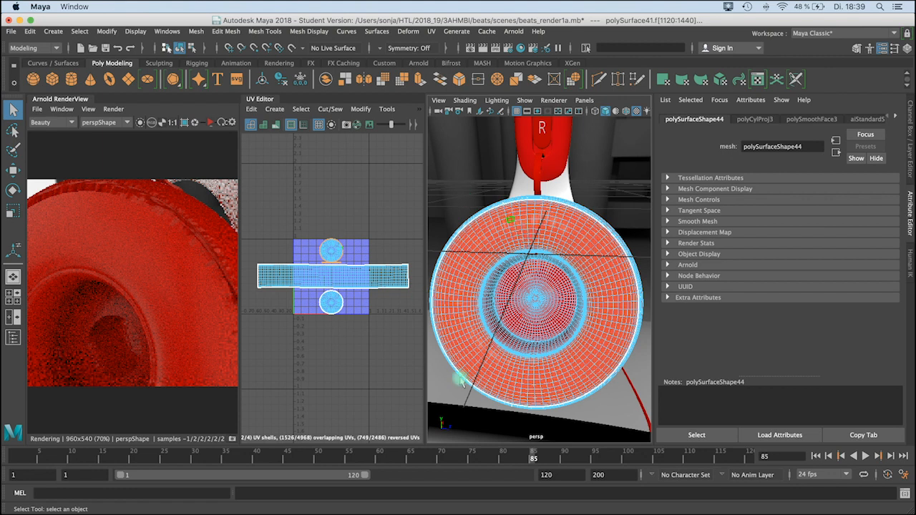
click(430, 32)
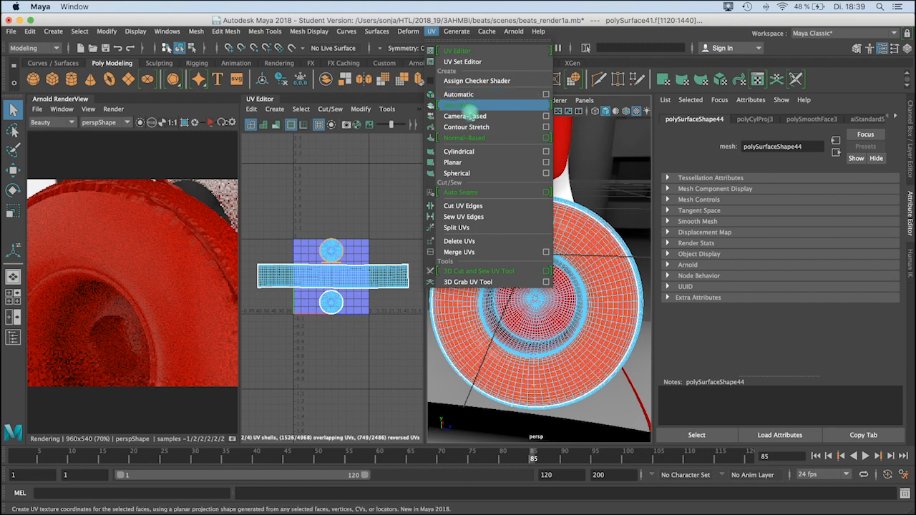
click(465, 116)
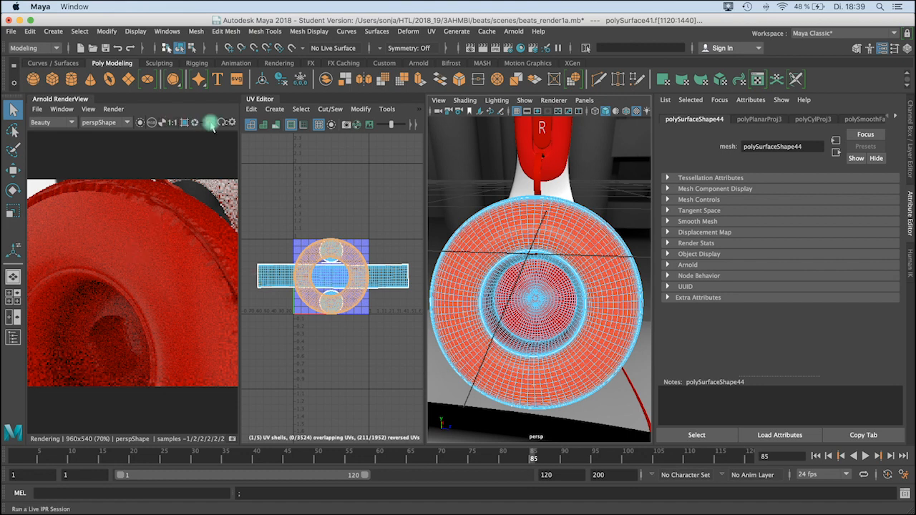
- Restart the live render and examine the leather texture on the cushion's front and side
click(211, 123)
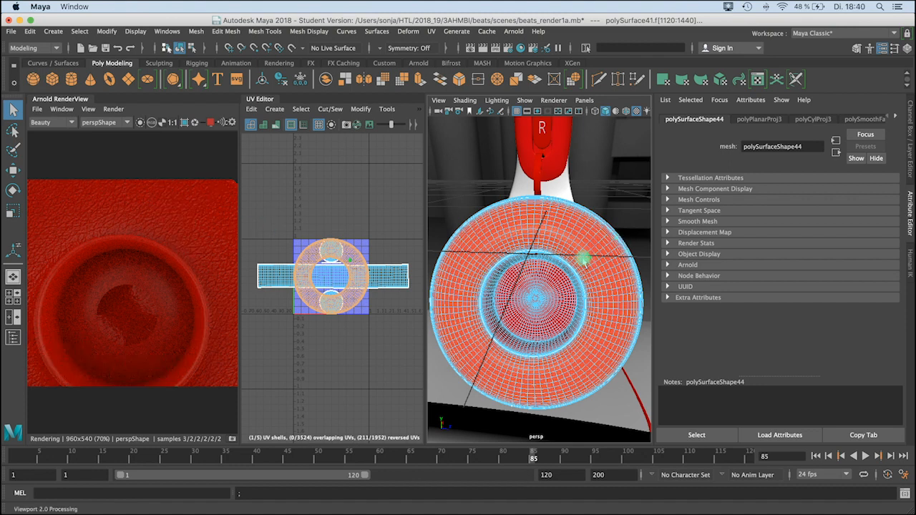
alt+drag(572, 271, 570, 291)
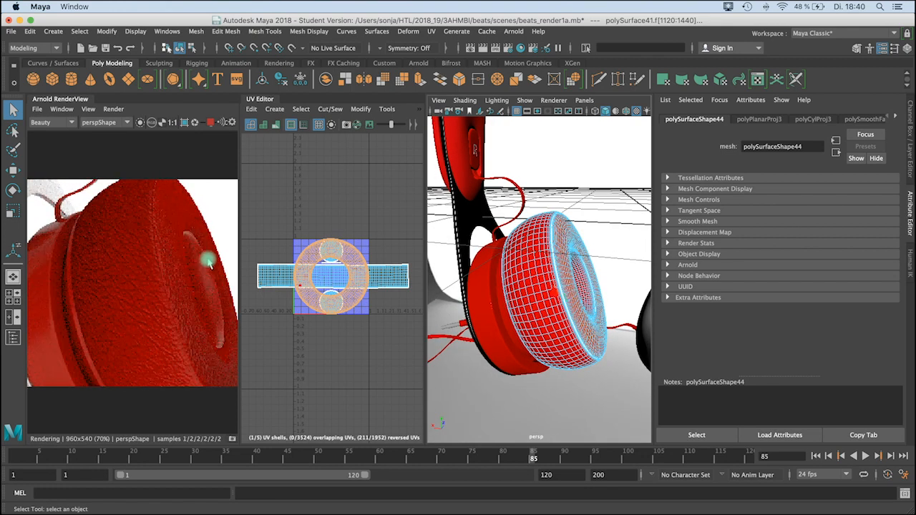
alt+middle_drag(160, 285, 147, 295)
alt+right_drag(179, 286, 116, 295)
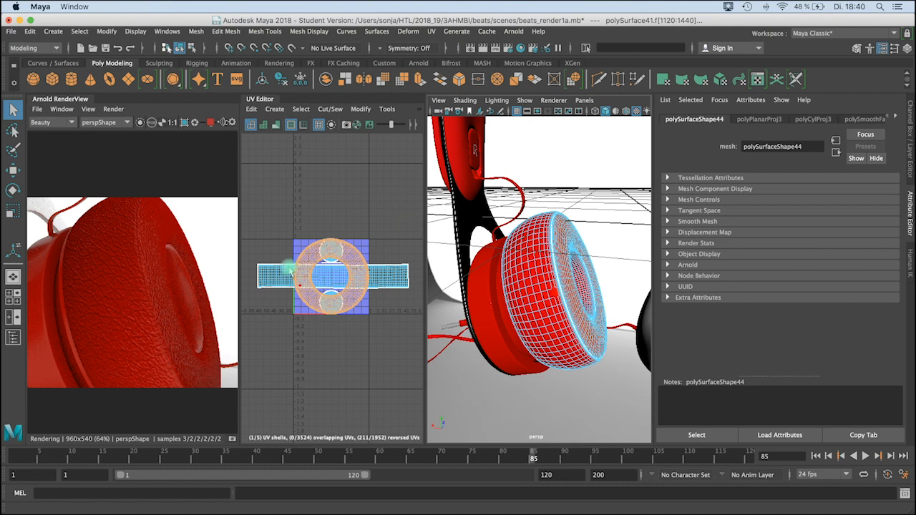
alt+drag(607, 264, 533, 272)
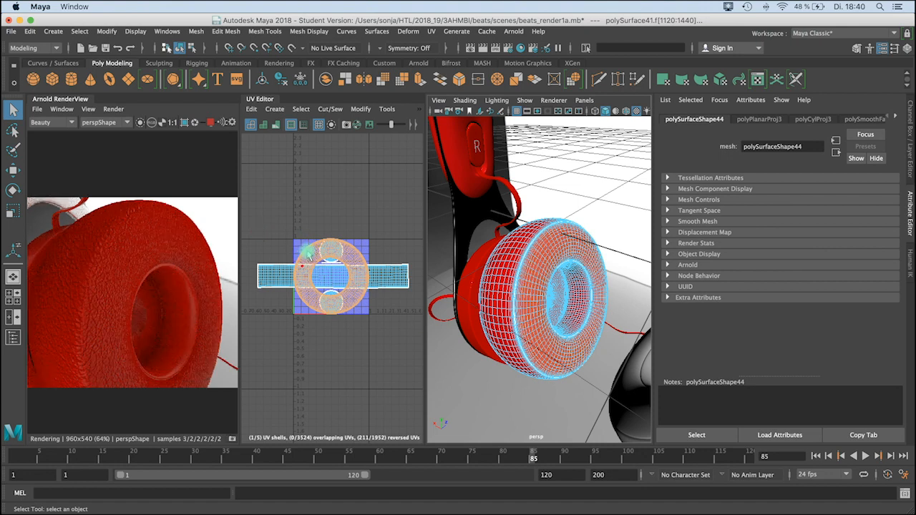
- Select the cushion's side strip as a UV shell and scale it up uniformly to about twice its size
right_drag(266, 279, 237, 263)
click(281, 283)
key(w)
key(r)
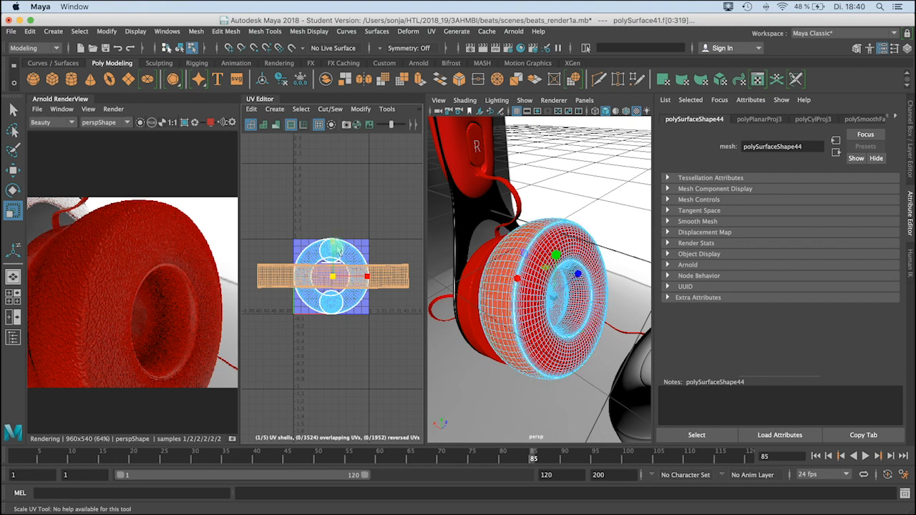
scroll(337, 275, up, 5)
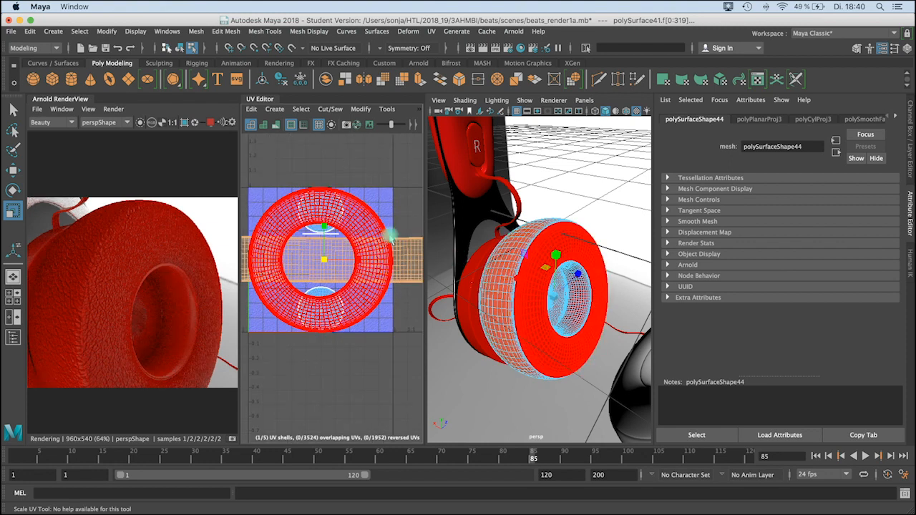
drag(329, 261, 347, 226)
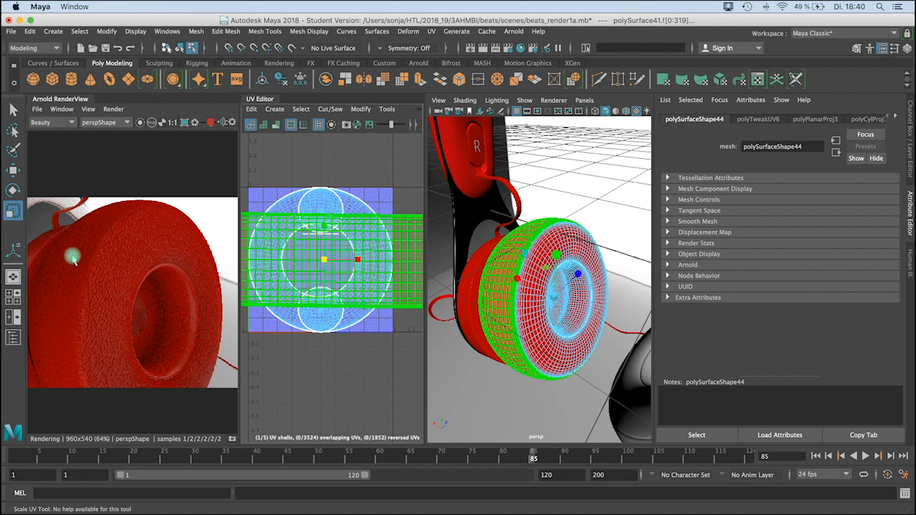
- Scale the side strip's UV shell back down and enlarge the front ring's UV shell beyond the texture square
scroll(587, 295, up, 5)
scroll(610, 252, up, 2)
alt+middle_drag(571, 247, 592, 261)
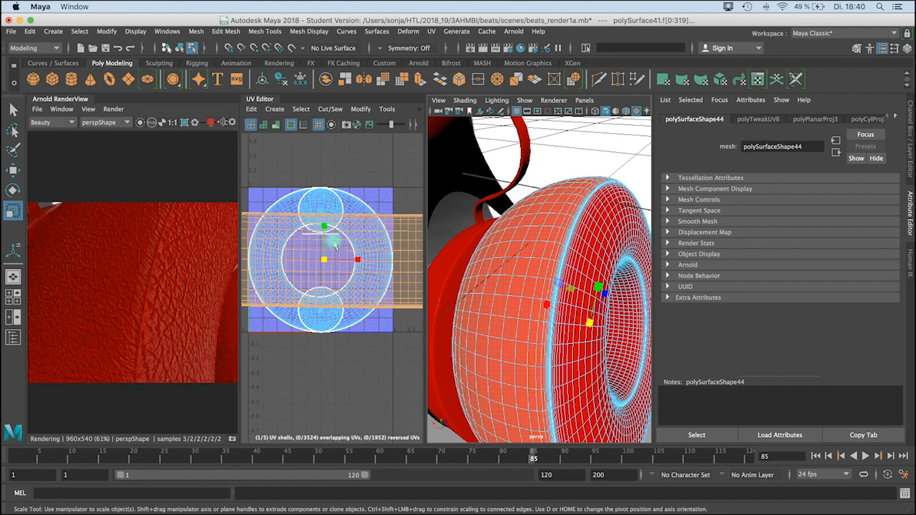
drag(322, 264, 351, 202)
click(357, 217)
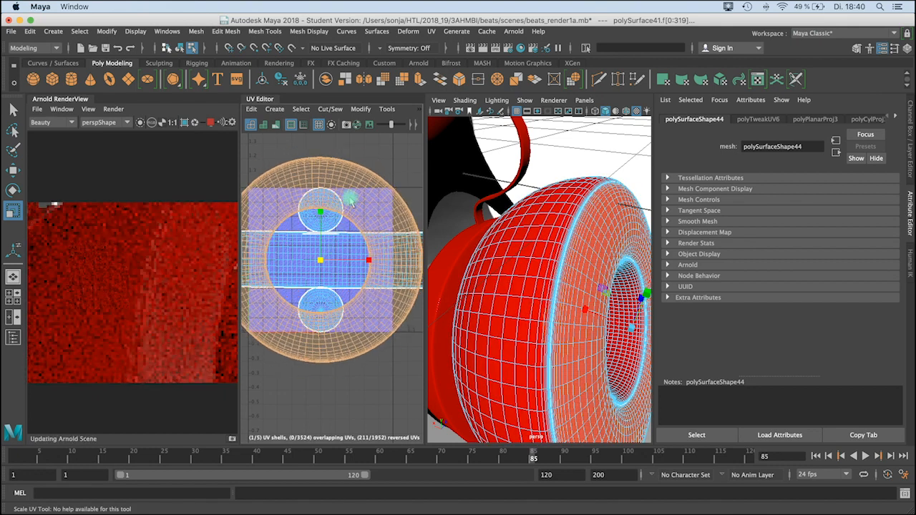
- Examine the leather grain on the cushion's side, front and inner opening in the live render from both sides
click(320, 304)
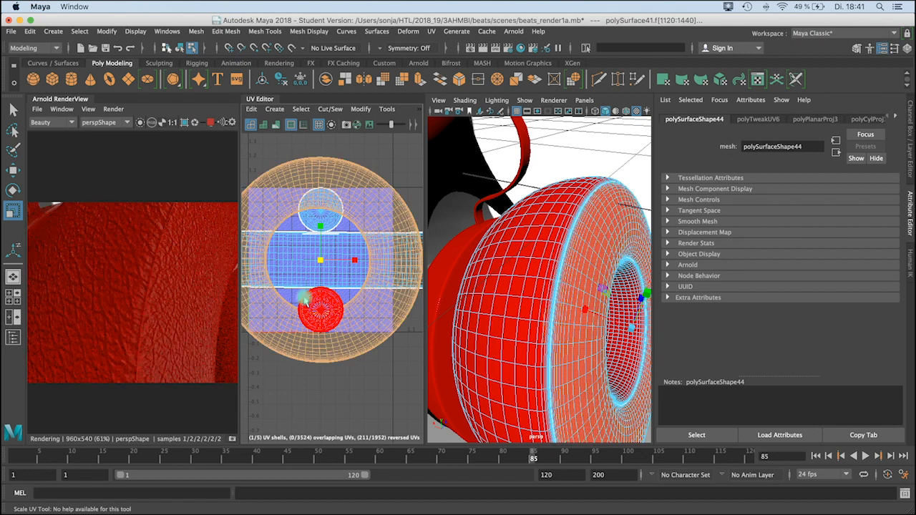
click(309, 200)
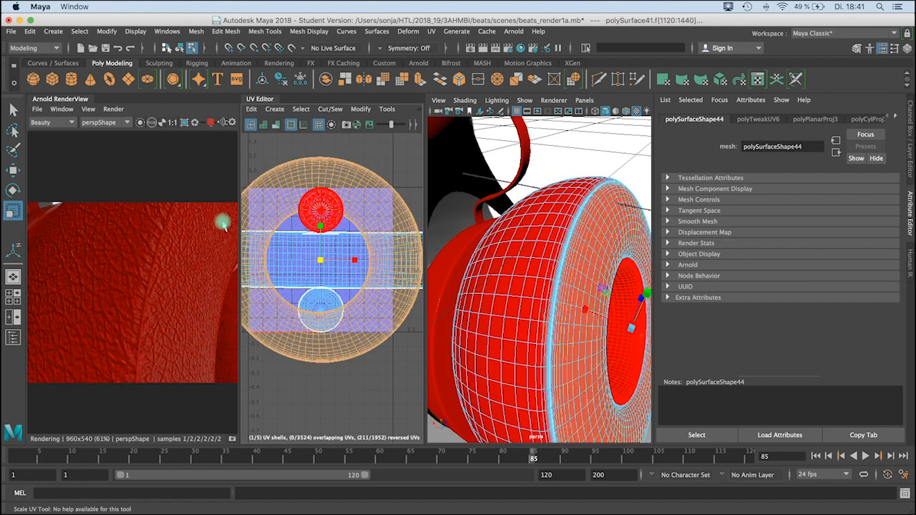
click(274, 180)
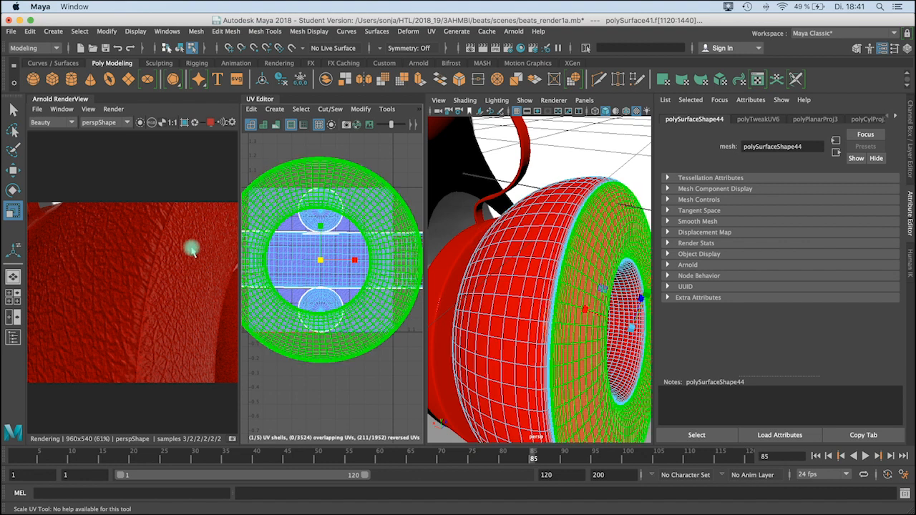
scroll(125, 290, down, 2)
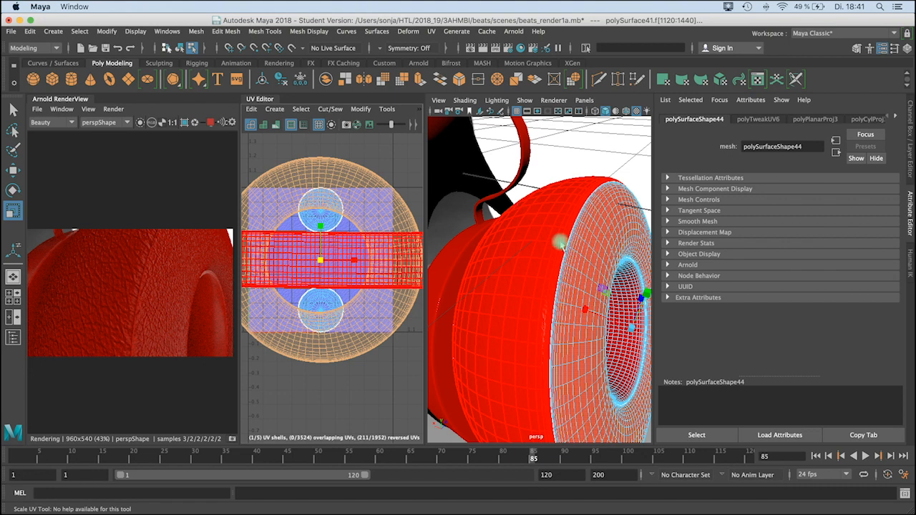
alt+right_drag(568, 282, 430, 311)
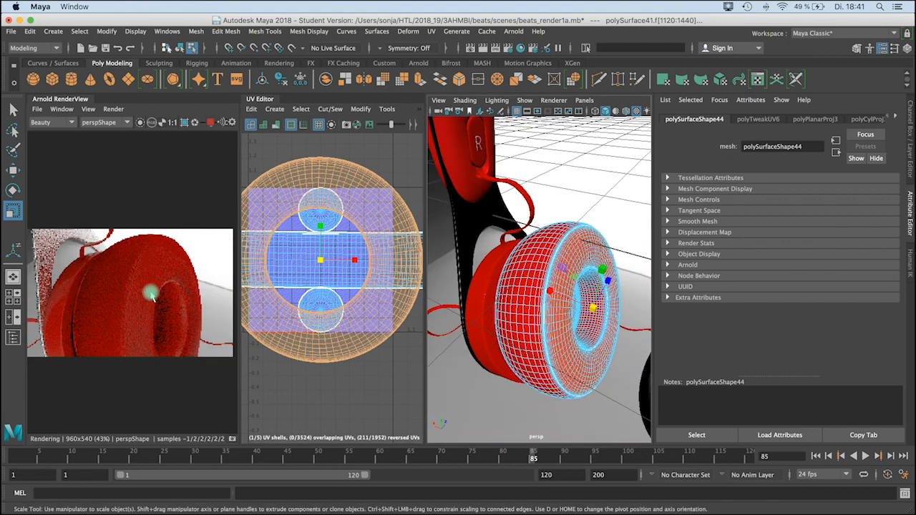
middle_drag(139, 287, 141, 272)
scroll(145, 291, down, 1)
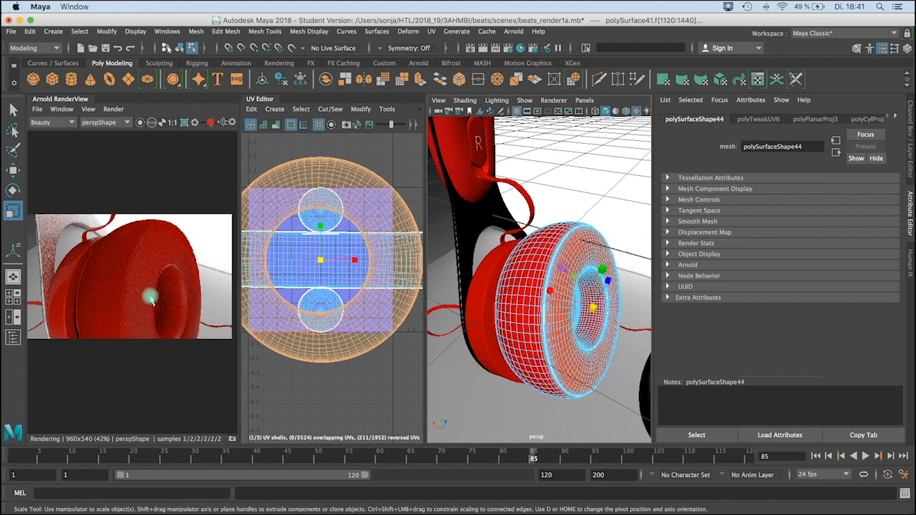
scroll(149, 282, up, 2)
alt+drag(585, 216, 572, 280)
alt+right_drag(572, 280, 628, 295)
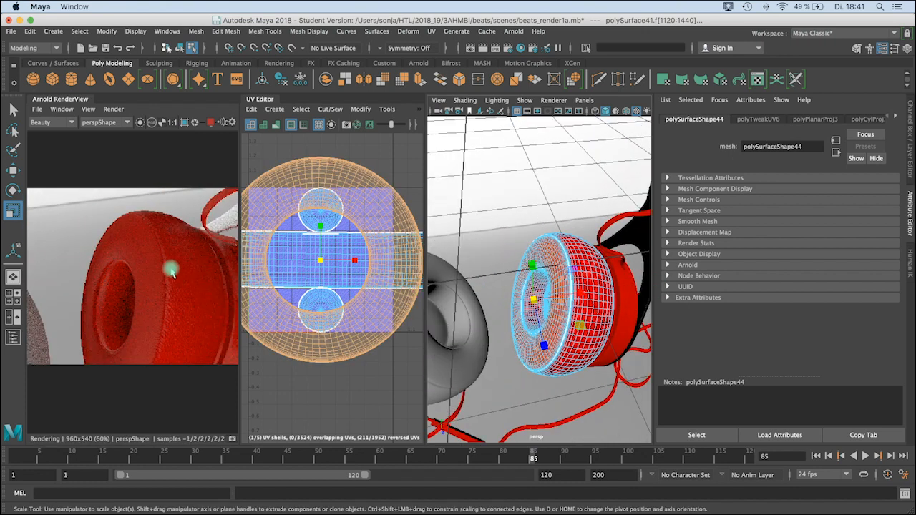
scroll(153, 259, up, 1)
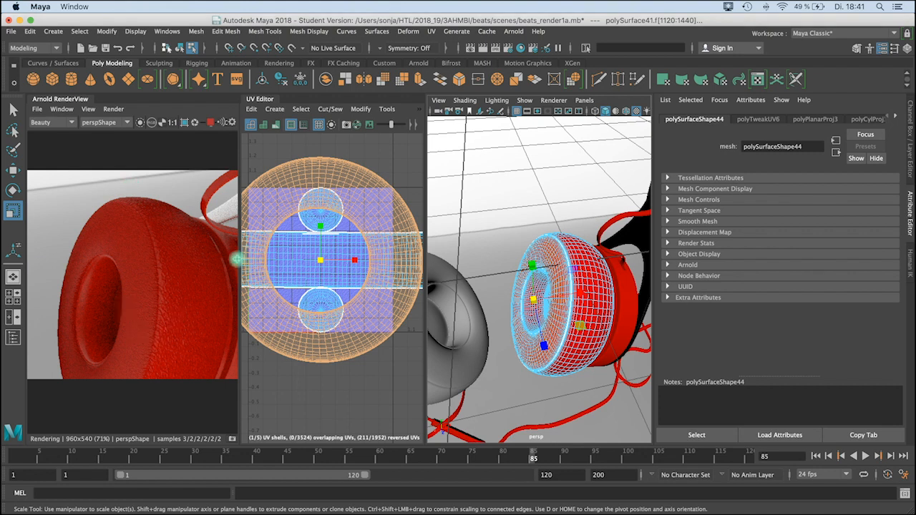
mouse_move(558, 306)
alt+mouse_down()
mouse_move(563, 311)
mouse_move(555, 305)
alt+mouse_up()
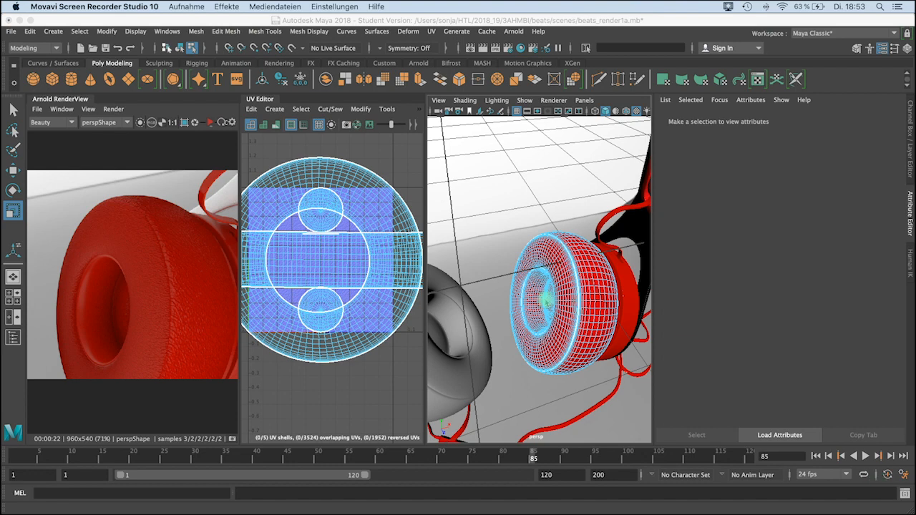
- Switch the ear cushion to face mode and select one ring of faces on the disc inside its opening
scroll(546, 300, up, 5)
alt+drag(573, 335, 600, 301)
alt+middle_drag(601, 301, 562, 270)
mouse_move(589, 299)
alt+mouse_down()
mouse_move(608, 298)
mouse_move(580, 287)
alt+mouse_up()
alt+right_drag(584, 286, 611, 286)
click(571, 249)
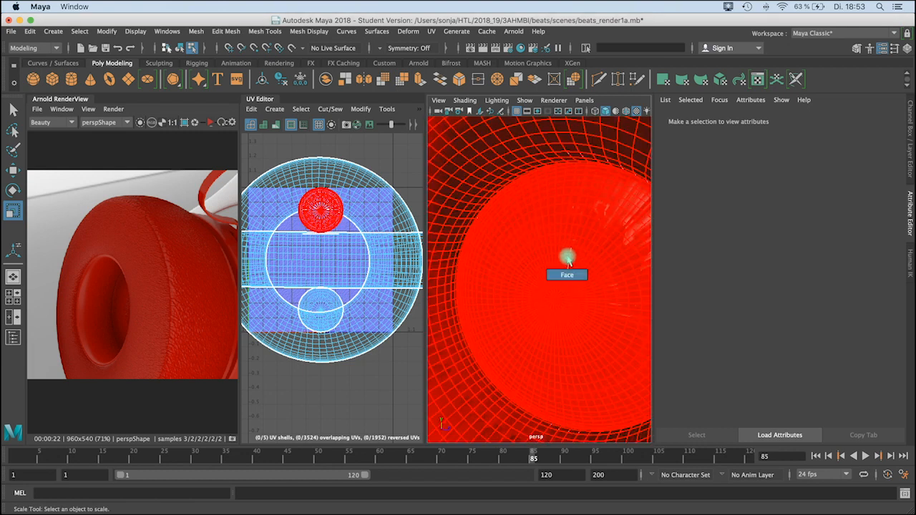
click(562, 275)
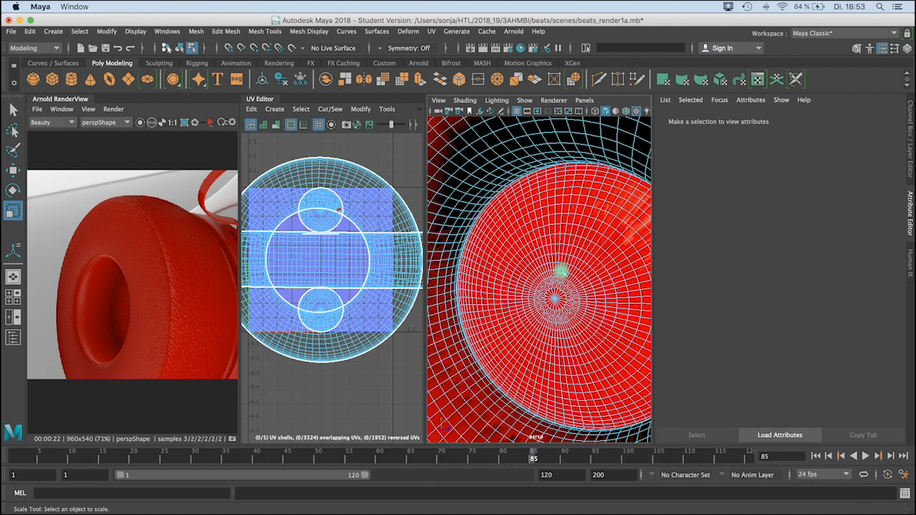
click(578, 231)
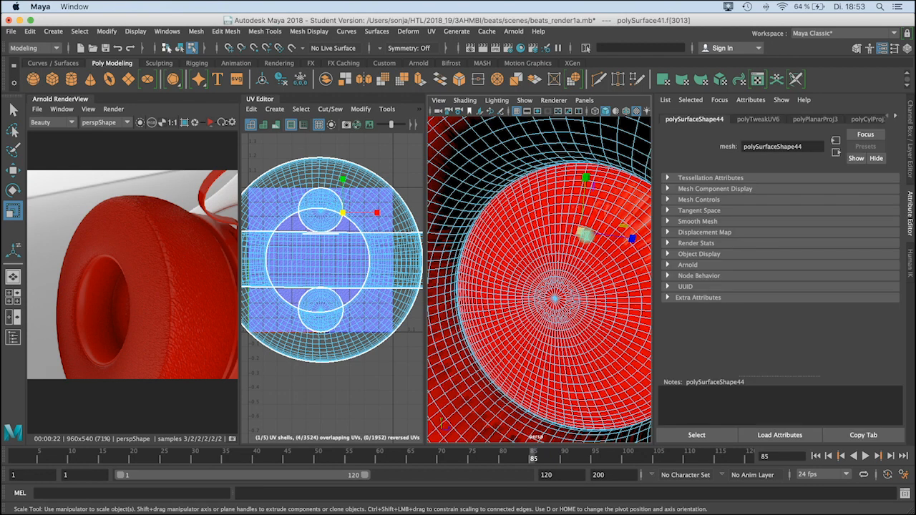
key(q)
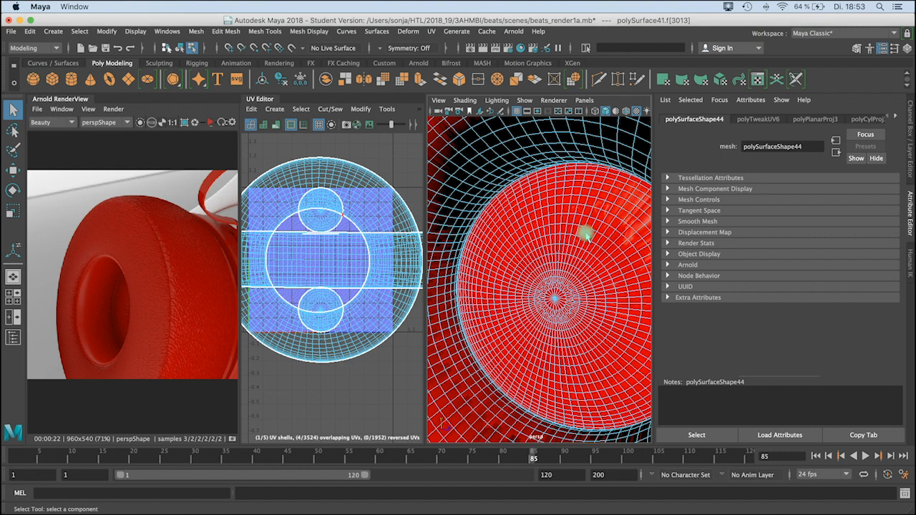
double_click(586, 235)
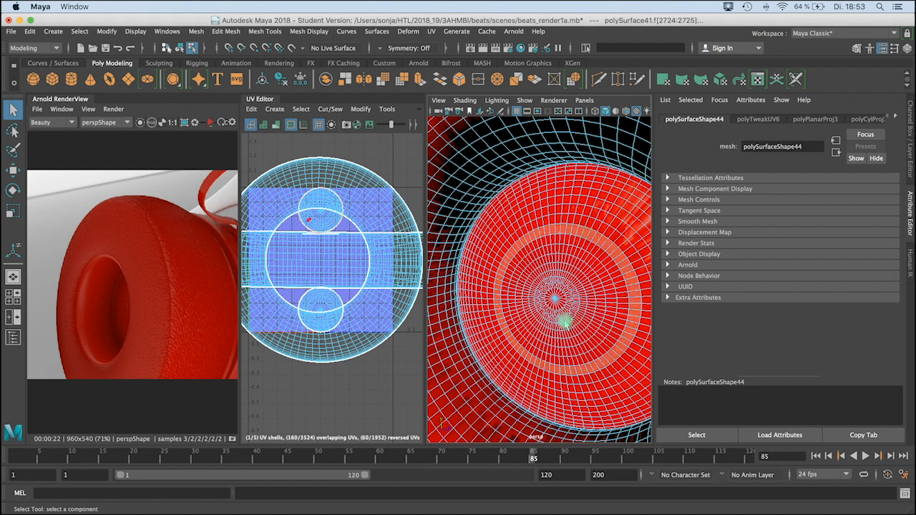
- Grow the face selection to cover the entire inner disc and part of the recess wall around it
key(shift+period)
key(shift+period)
key(shift+period)
key(shift+period)
key(shift+period)
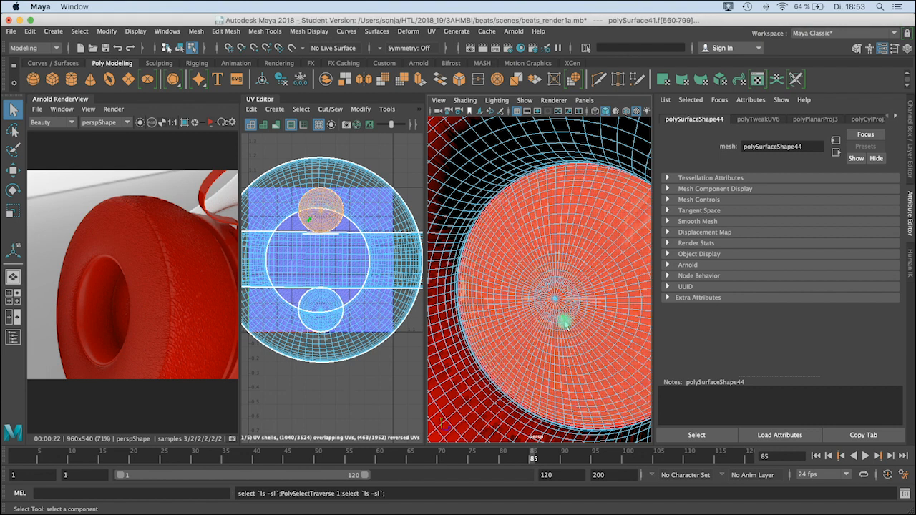
key(shift+period)
key(shift+period)
key(shift+period)
key(shift+period)
key(shift+period)
key(shift+period)
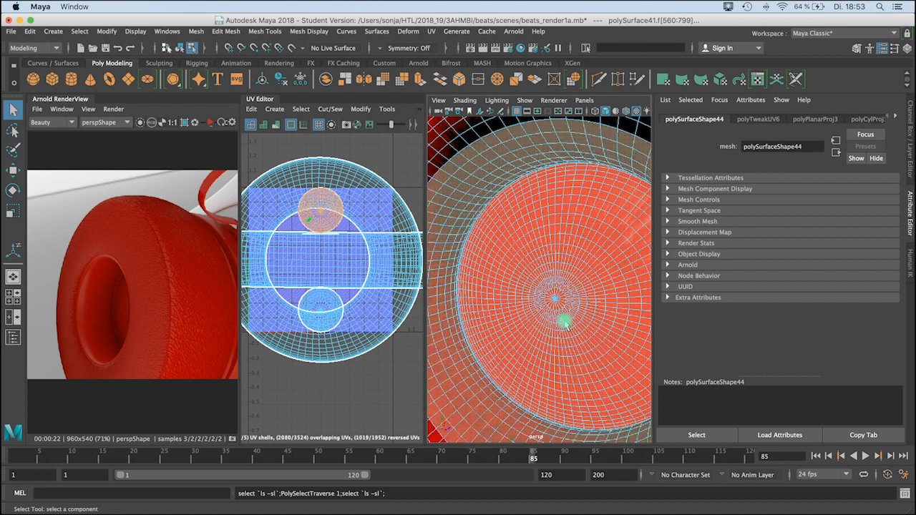
- Extend the face selection over the rest of the recess wall up to the edge of the cushion's opening
scroll(570, 307, down, 4)
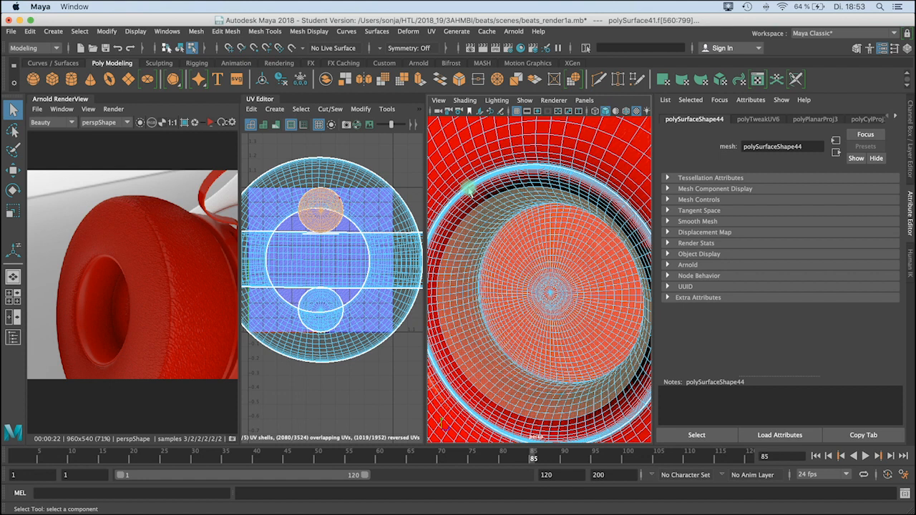
key(shift+period)
key(shift+period)
key(shift+period)
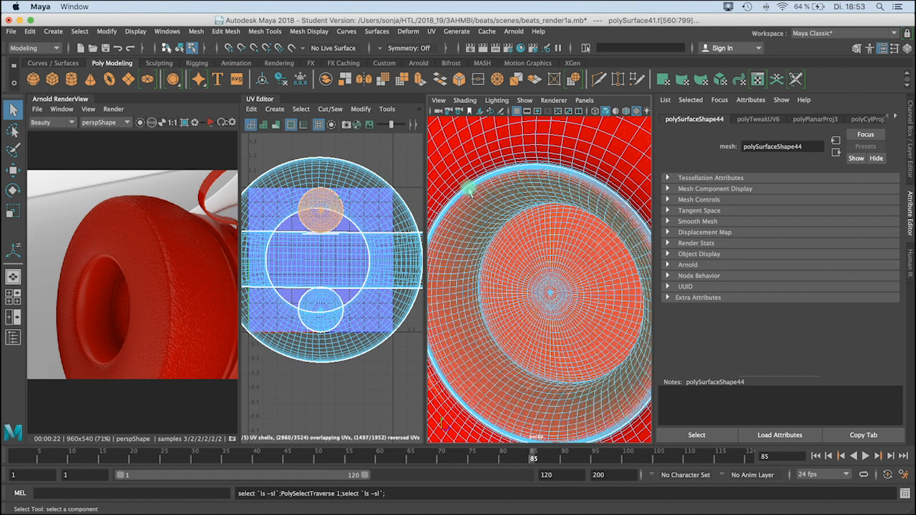
mouse_move(591, 248)
alt+mouse_down()
mouse_move(579, 252)
mouse_move(589, 260)
mouse_move(621, 256)
mouse_move(591, 253)
alt+mouse_up()
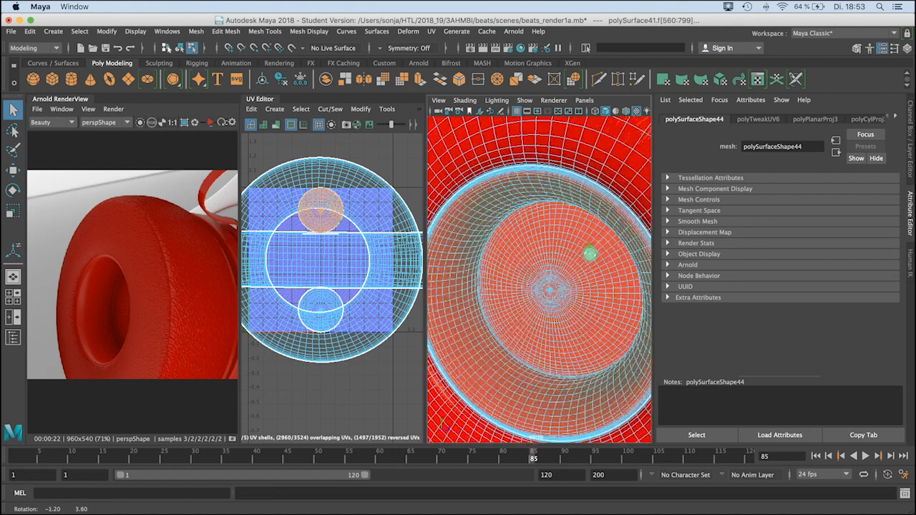
alt+right_drag(591, 253, 593, 204)
alt+middle_drag(593, 205, 572, 227)
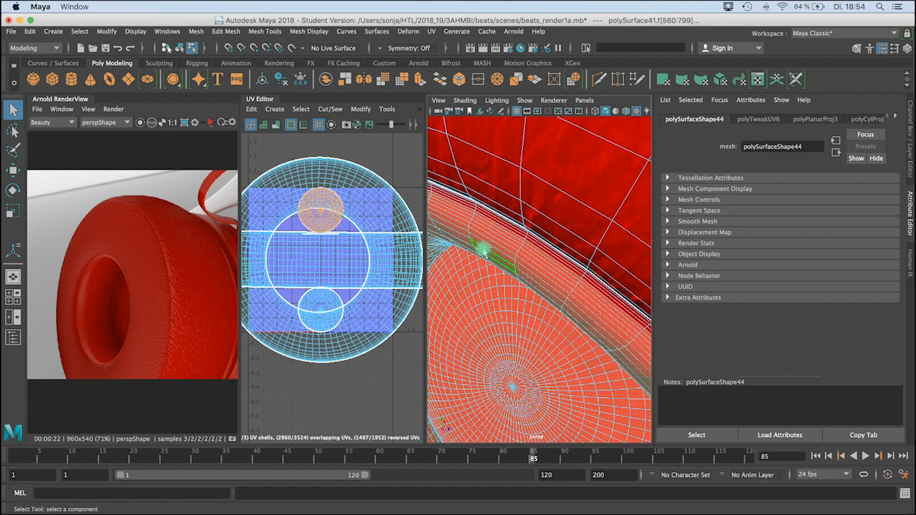
key(greater)
key(greater)
key(greater)
key(greater)
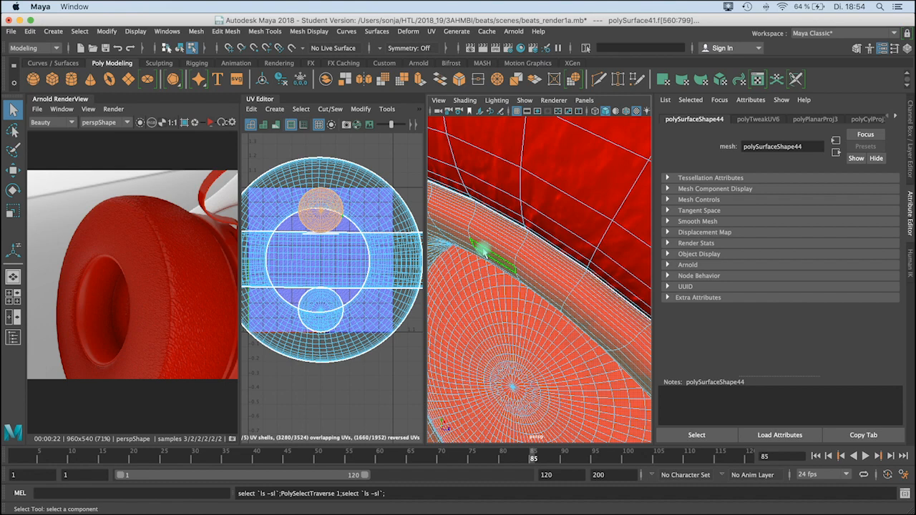
alt+right_drag(523, 305, 505, 296)
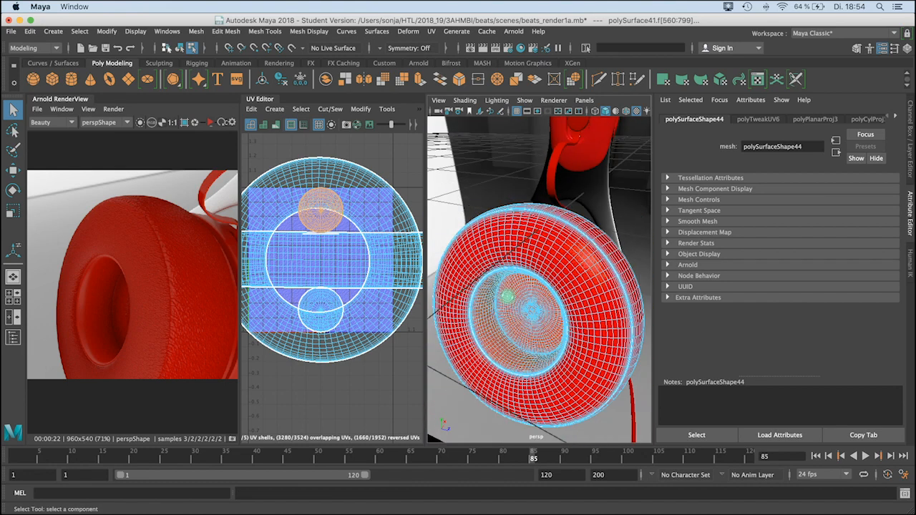
- Assign a new Arnold aiStandardSurface material to the selected inner faces of the cushion
alt+drag(505, 296, 516, 282)
mouse_move(515, 281)
alt+right_down()
mouse_move(548, 281)
mouse_move(533, 292)
mouse_move(526, 422)
mouse_move(548, 512)
alt+right_up()
scroll(548, 282, up, 3)
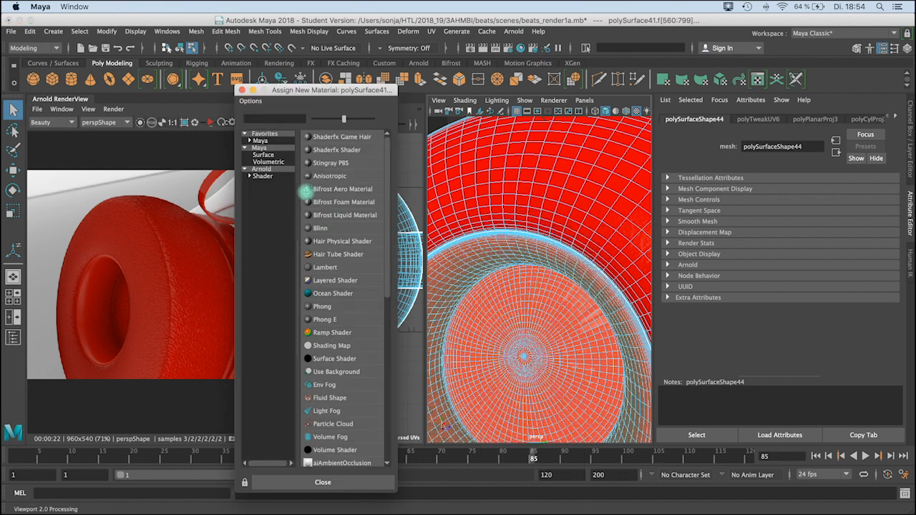
click(276, 176)
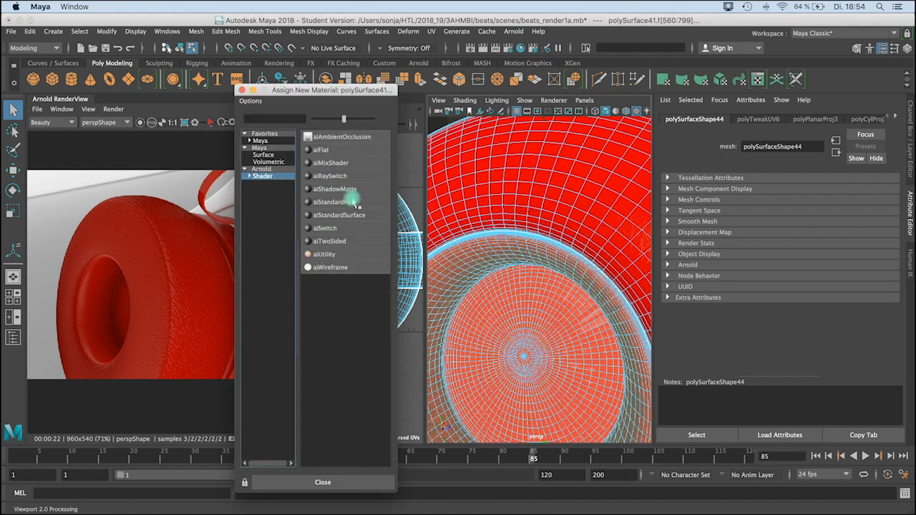
click(335, 217)
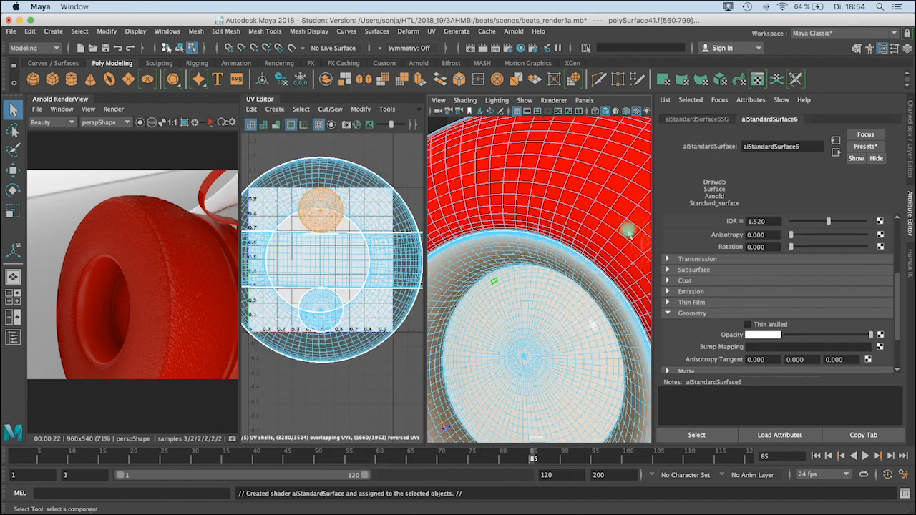
- Set the base color of the inner faces' new material to red
drag(893, 265, 885, 201)
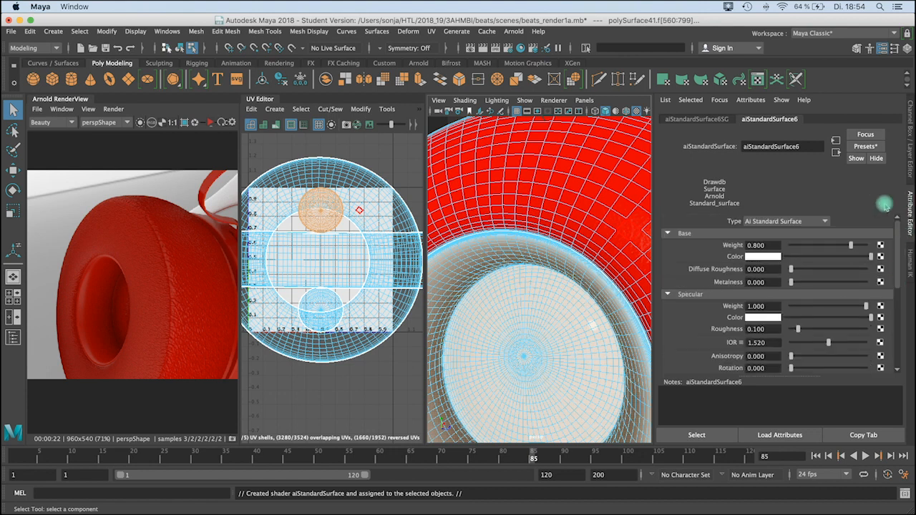
click(753, 257)
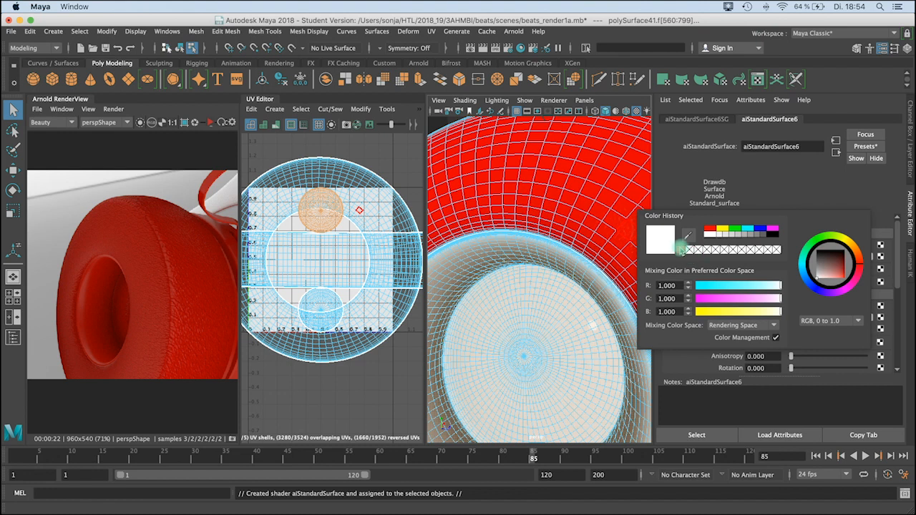
click(680, 249)
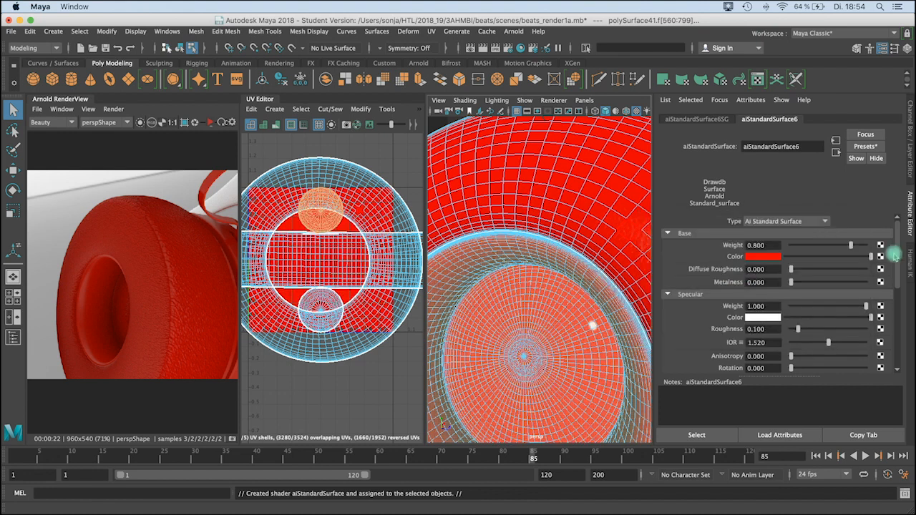
- Add a File texture as the inner material's bump mapping and set its bump depth to 0.01
drag(898, 246, 894, 318)
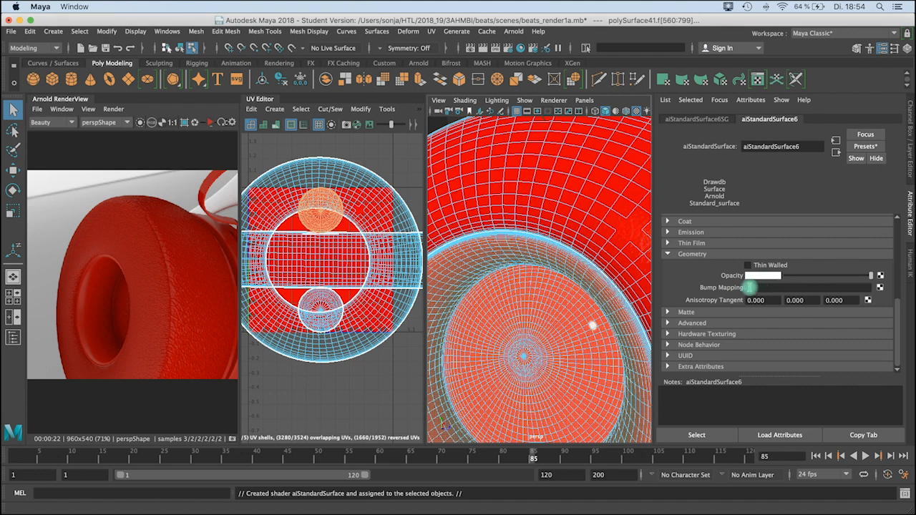
click(879, 288)
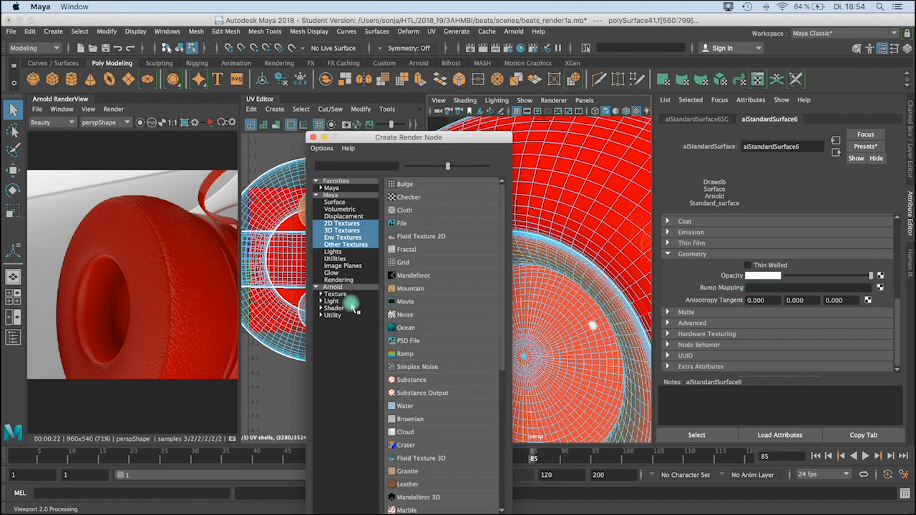
click(399, 224)
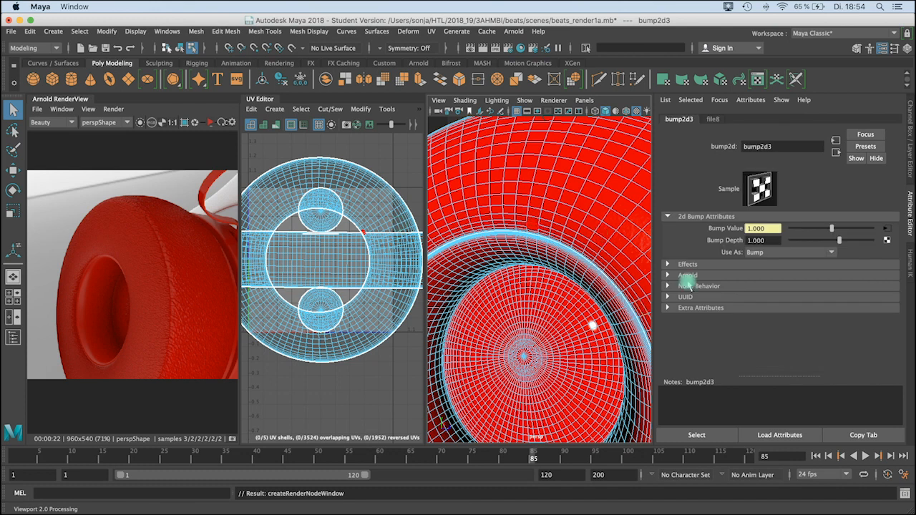
click(757, 241)
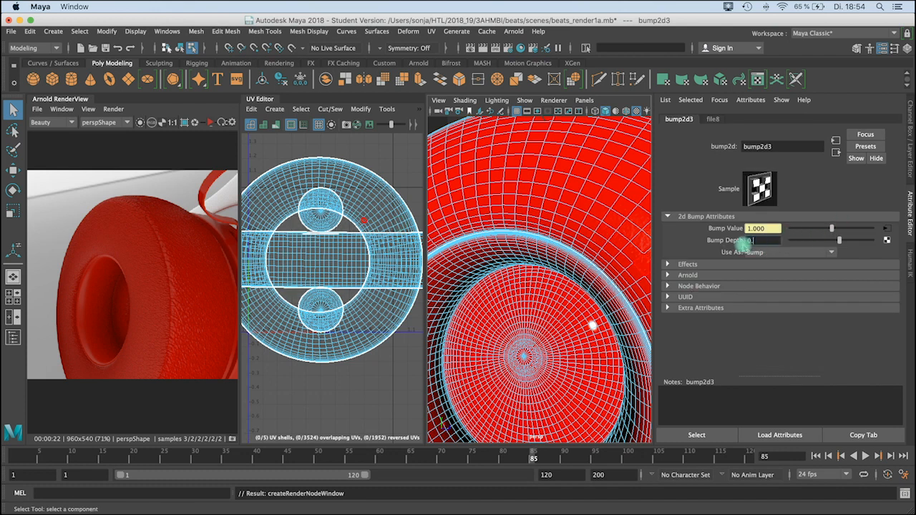
text(0.01)
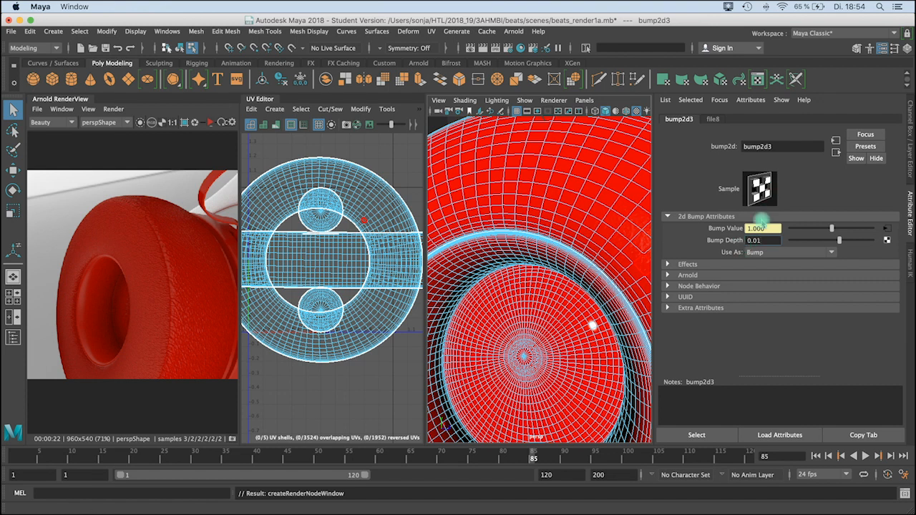
key(Return)
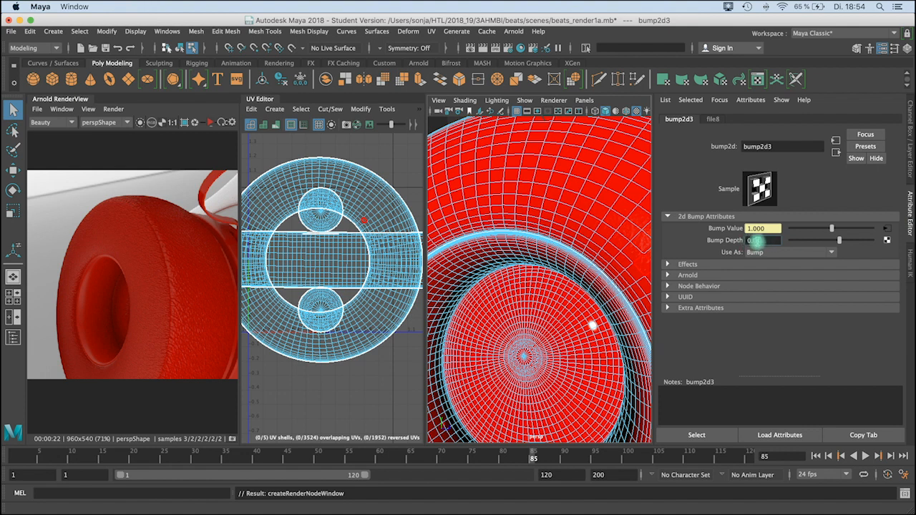
- Load 43696528-close-up-grey-fabric-texture-and-background-seamless.jpg from the sourceimages folder as the bump texture's image
click(887, 238)
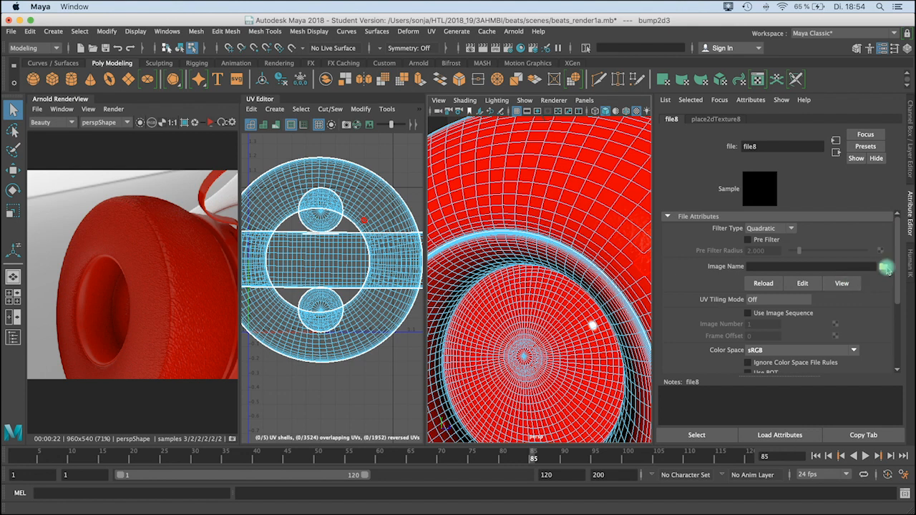
click(886, 268)
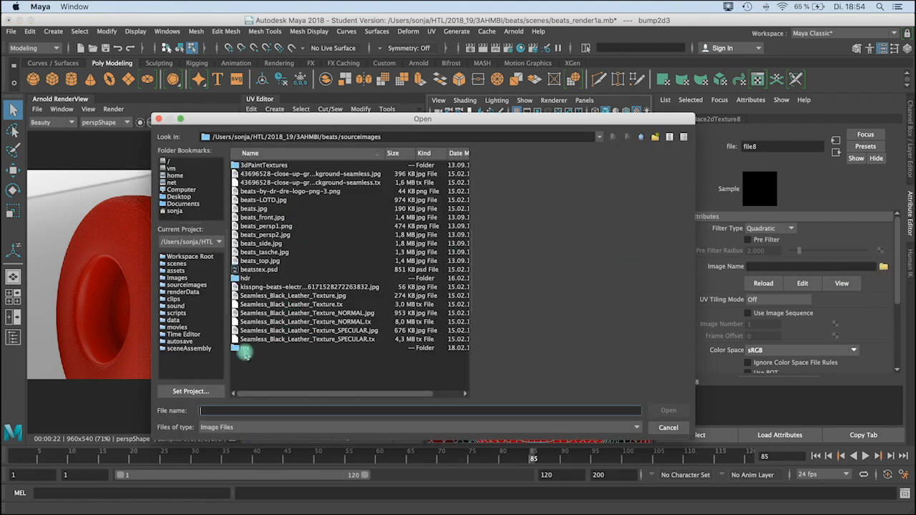
click(244, 349)
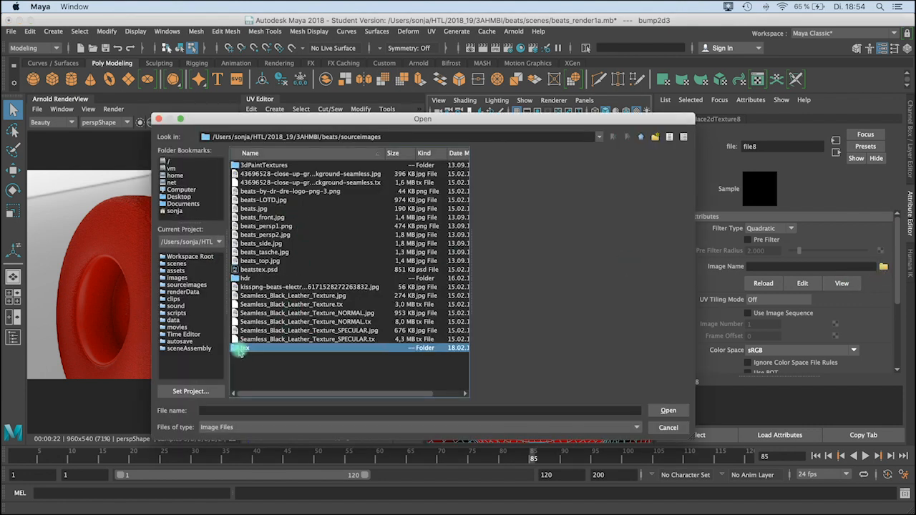
click(304, 183)
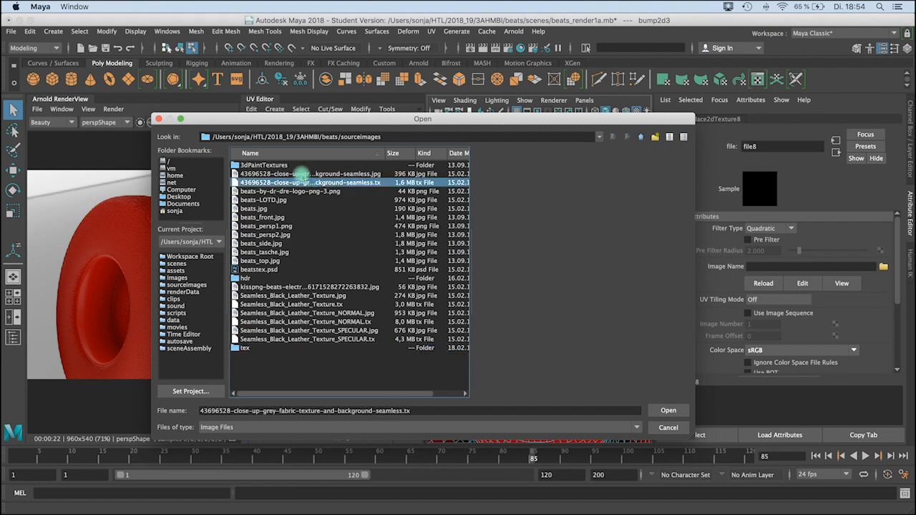
click(301, 173)
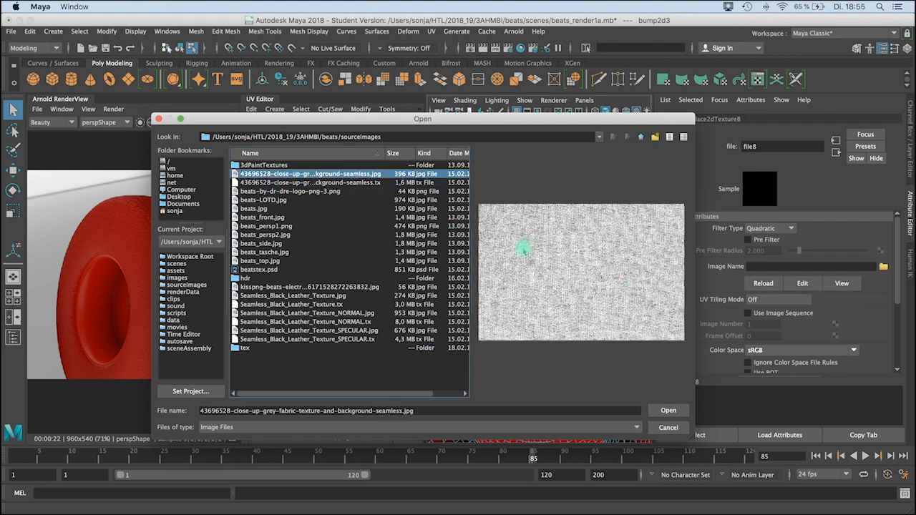
click(667, 410)
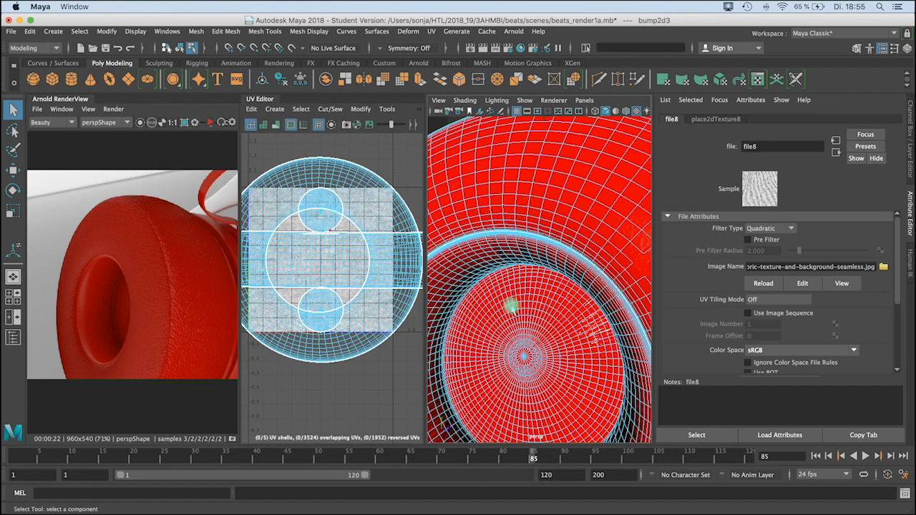
- Start an Arnold render and frame the ear cushion frontally to check the fabric bump in the recess
alt+drag(518, 292, 542, 254)
alt+middle_drag(541, 254, 562, 241)
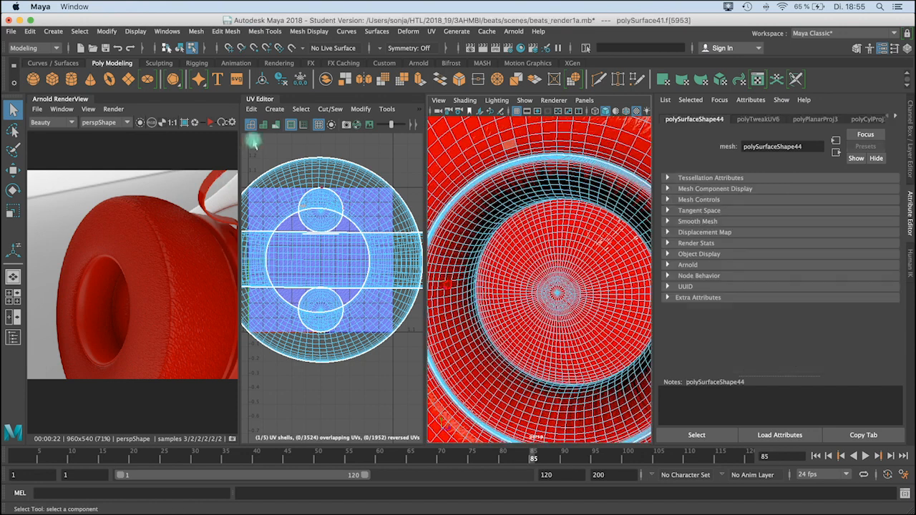
click(211, 122)
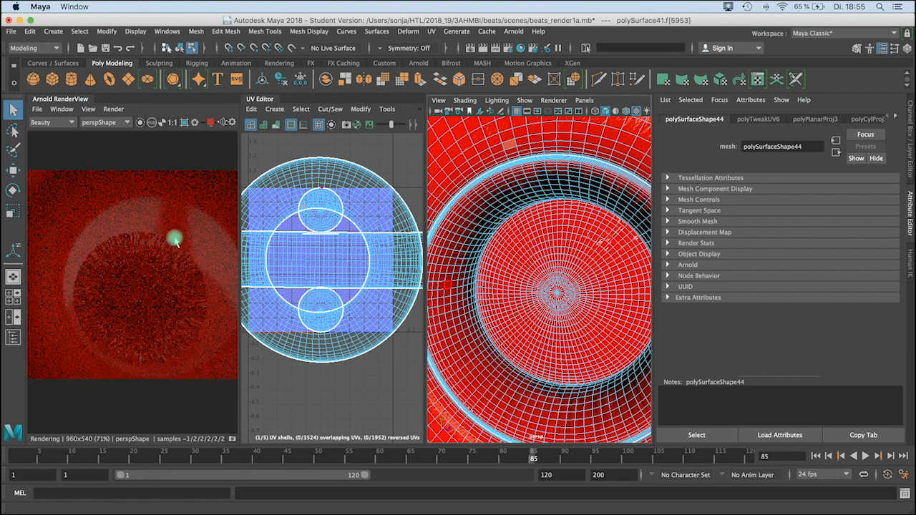
scroll(577, 312, down, 5)
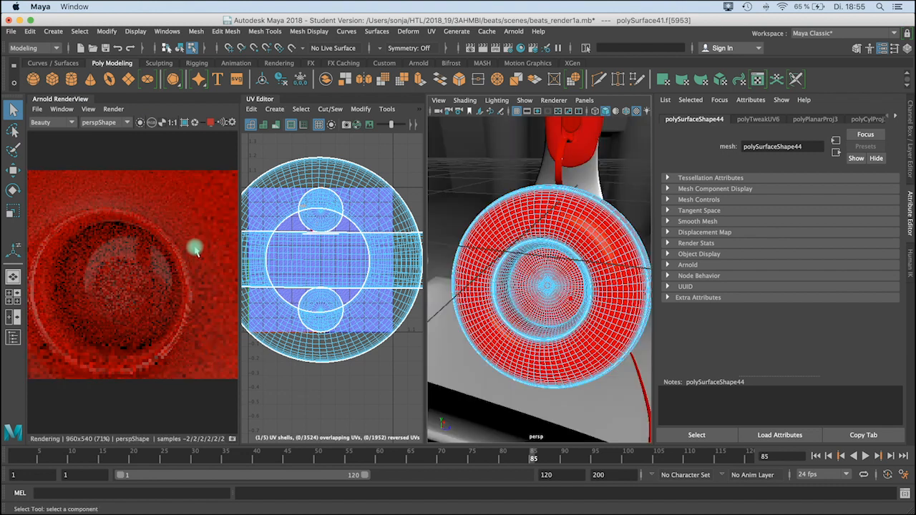
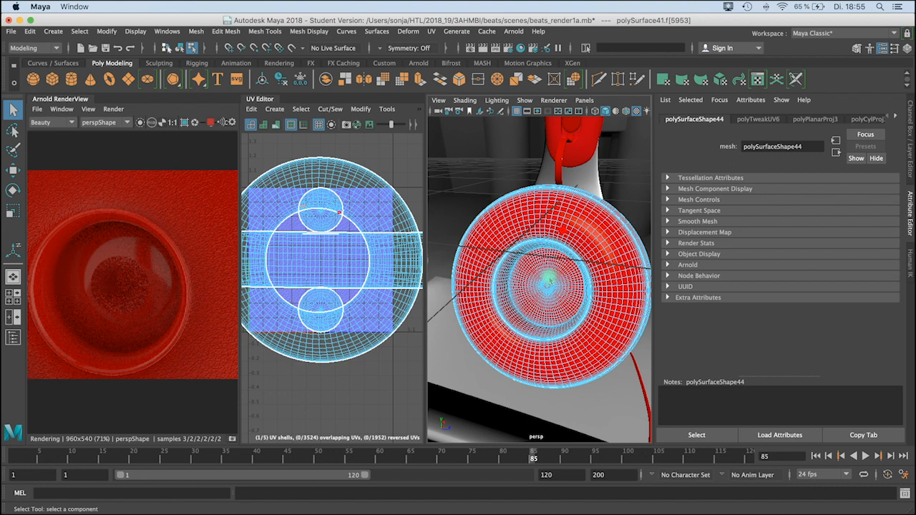
- Set the inner faces' aiStandardSurface6 material to a specular weight of 0.441 and a specular roughness of 0.294
right_click(549, 247)
click(549, 279)
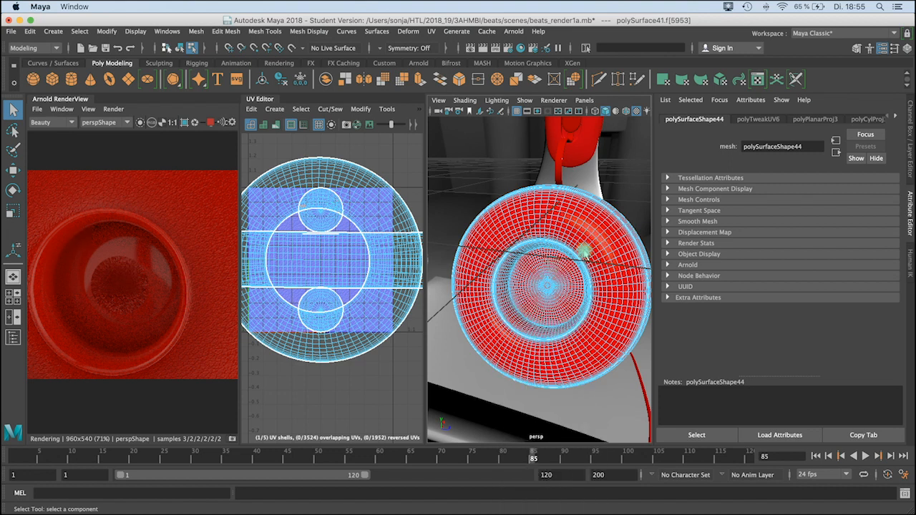
click(895, 117)
click(895, 117)
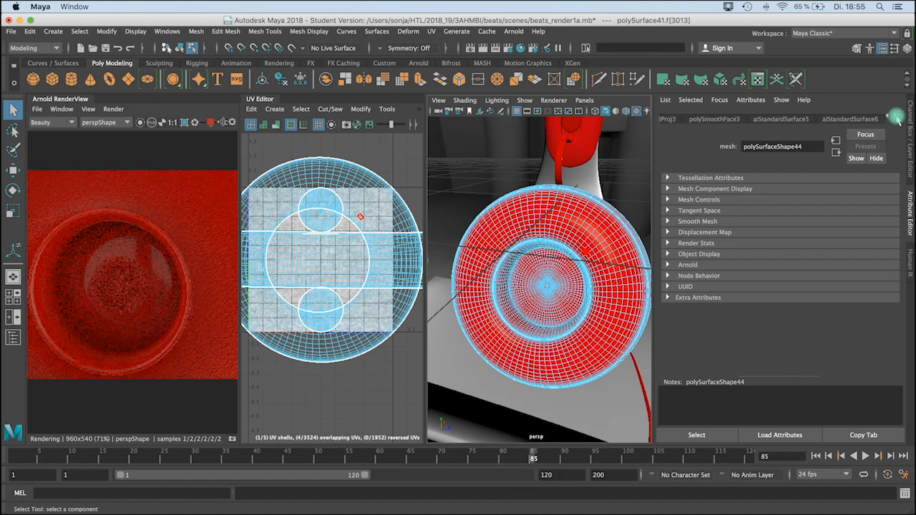
click(842, 119)
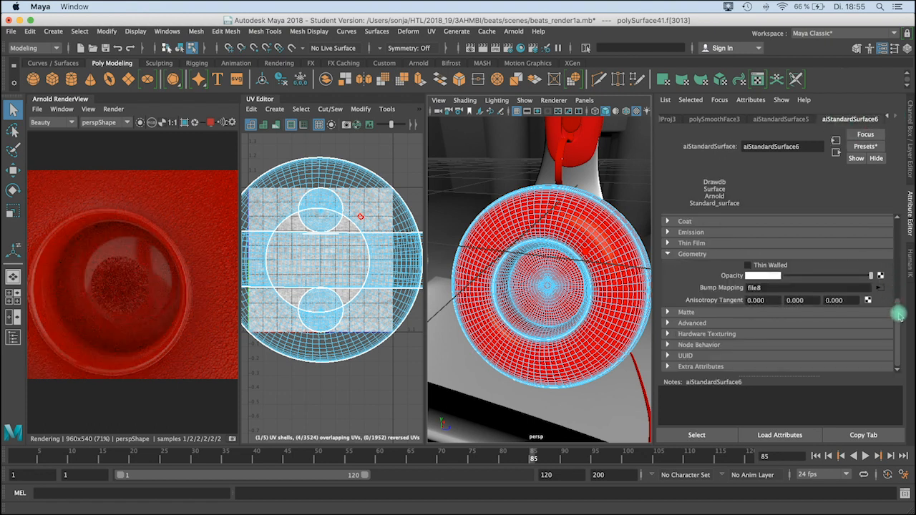
drag(899, 309, 902, 219)
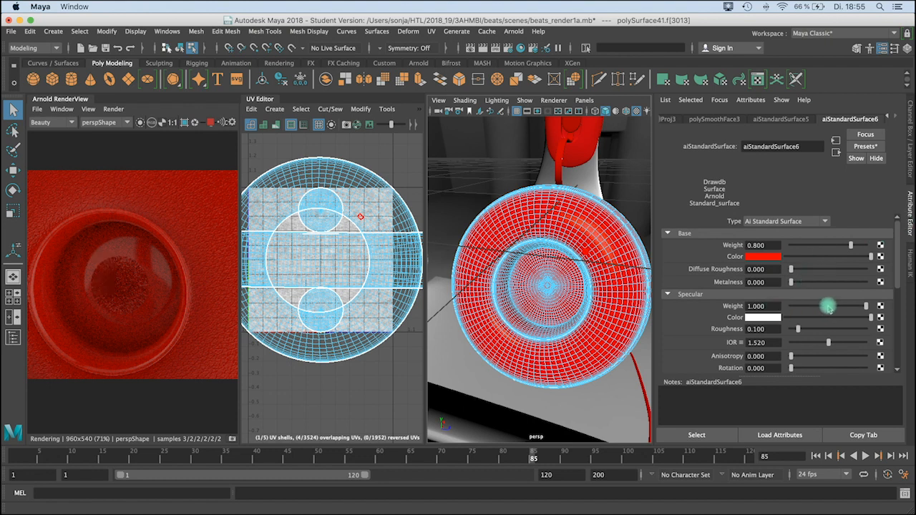
drag(798, 328, 817, 329)
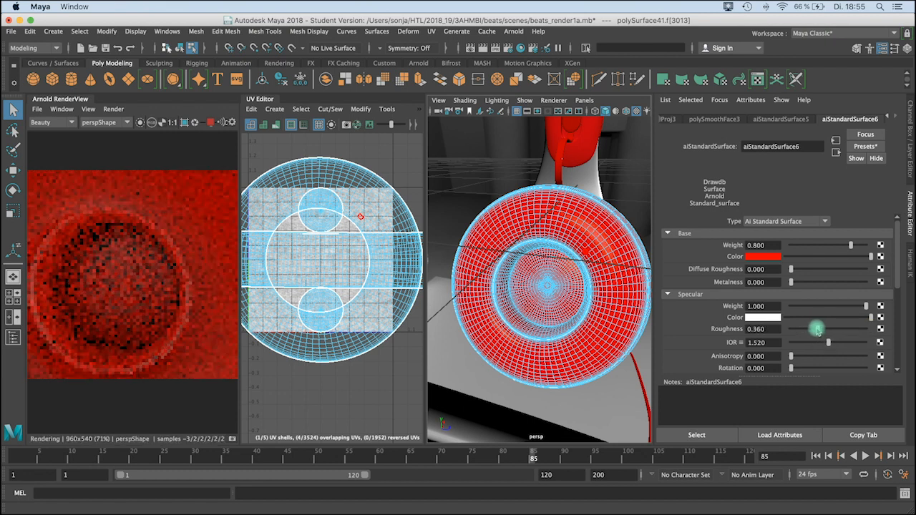
click(825, 306)
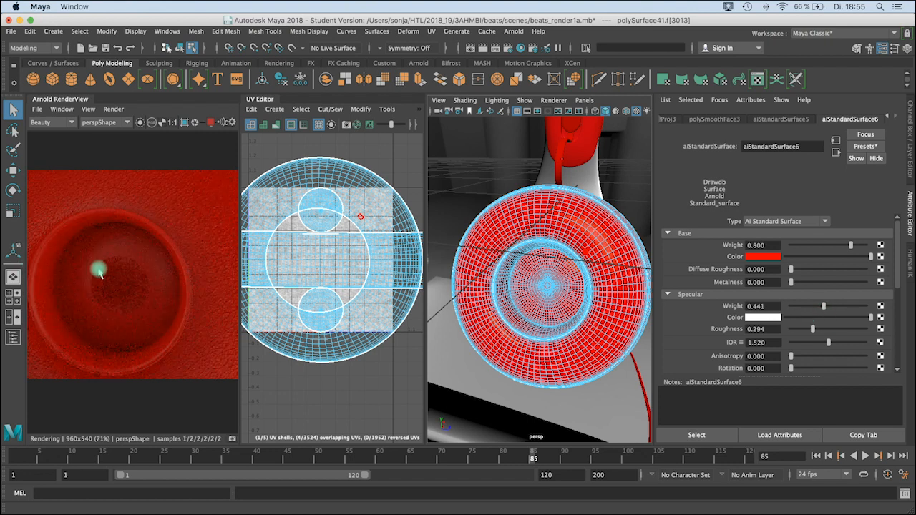
- Examine the softened recess material in a closer, angled Arnold render of the cushion, and stop the render
alt+drag(522, 276, 548, 274)
alt+right_drag(548, 274, 564, 272)
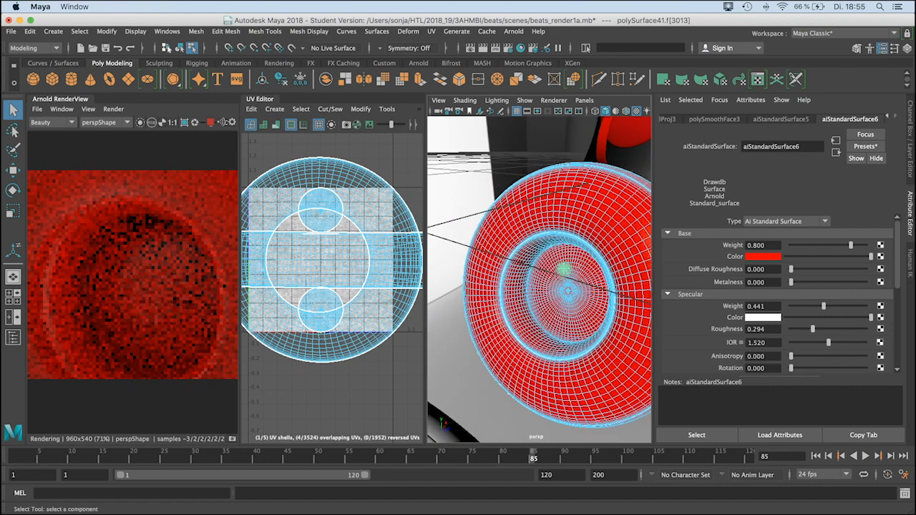
alt+drag(563, 272, 572, 272)
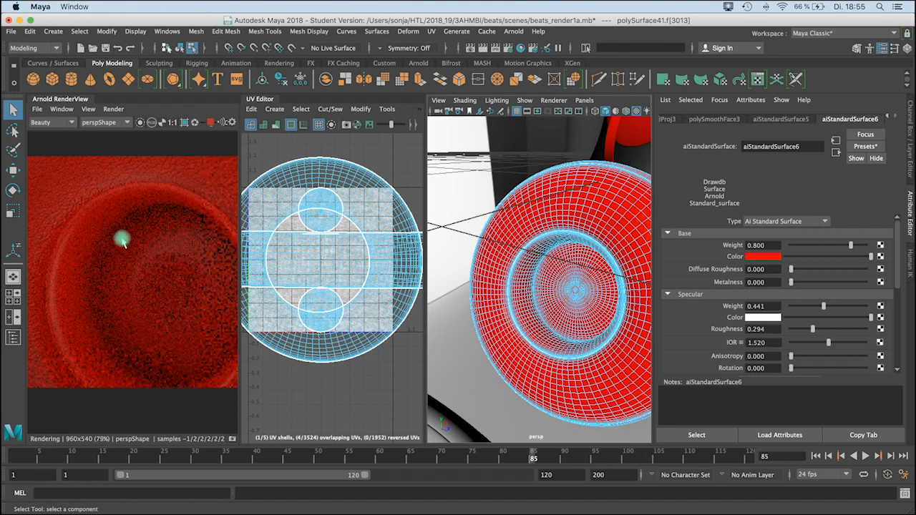
scroll(147, 241, up, 3)
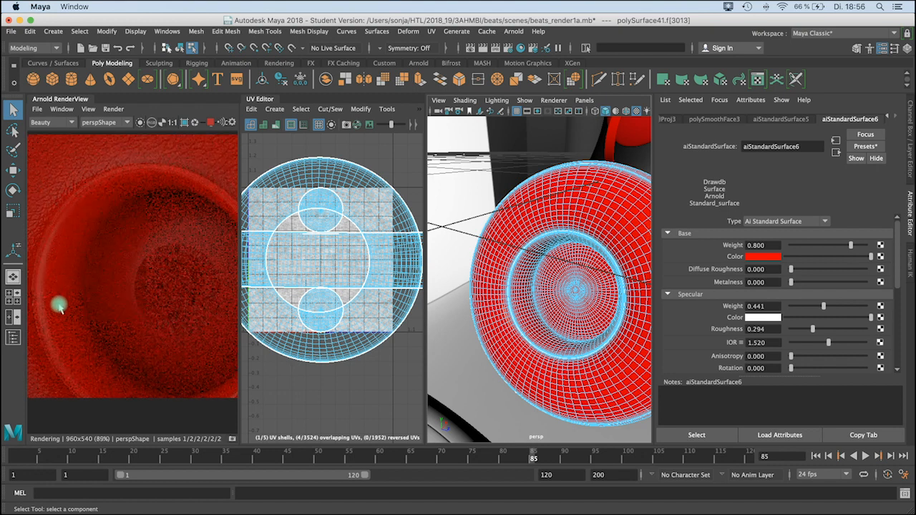
click(212, 125)
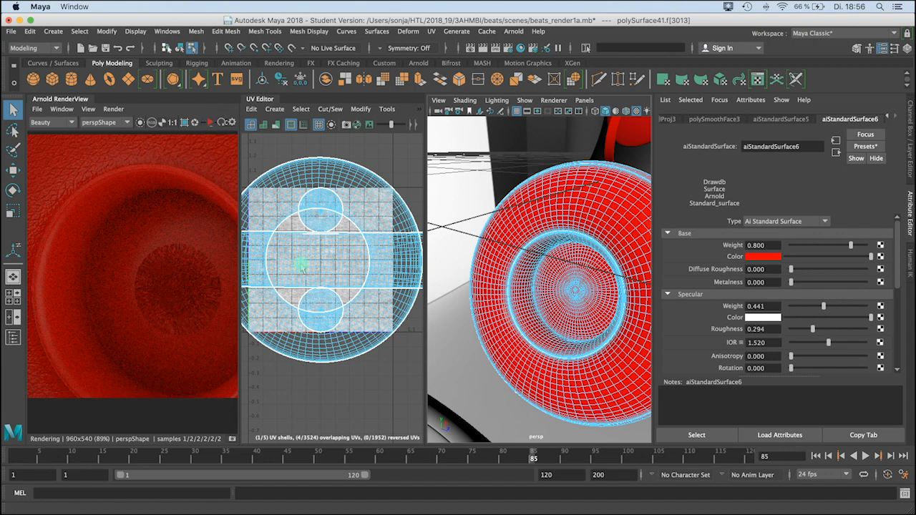
- Select the faces of the cushion's inner disc by growing a face selection outward to its rim
alt+right_drag(568, 292, 633, 278)
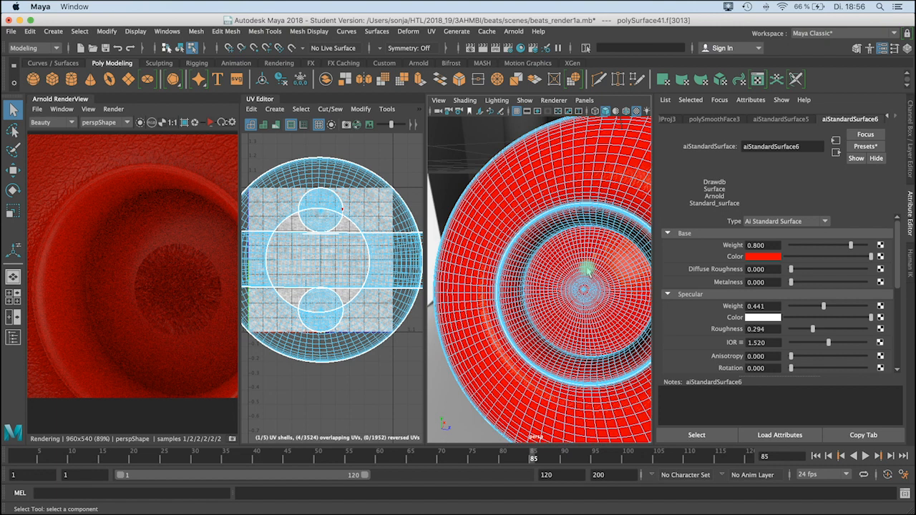
right_drag(588, 290, 593, 258)
scroll(597, 254, up, 3)
alt+drag(598, 253, 578, 269)
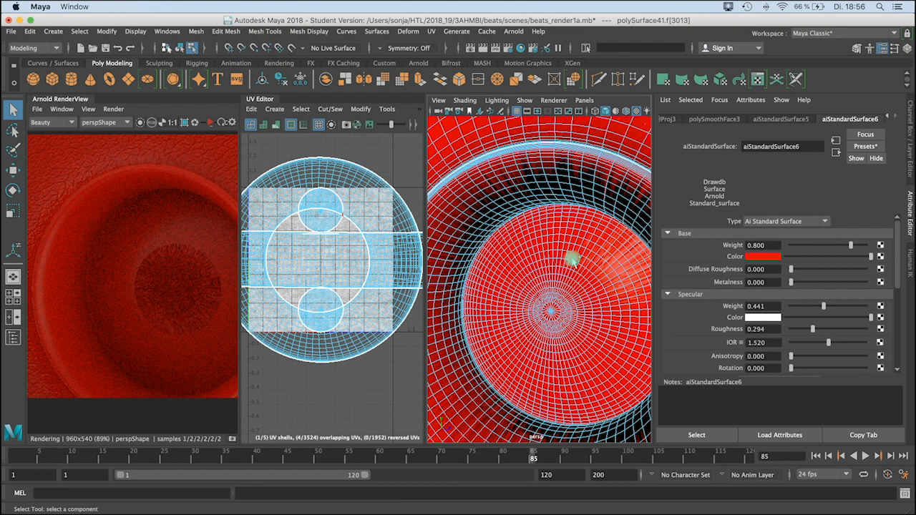
key(shift+period)
key(shift+period)
key(shift+period)
key(shift+period)
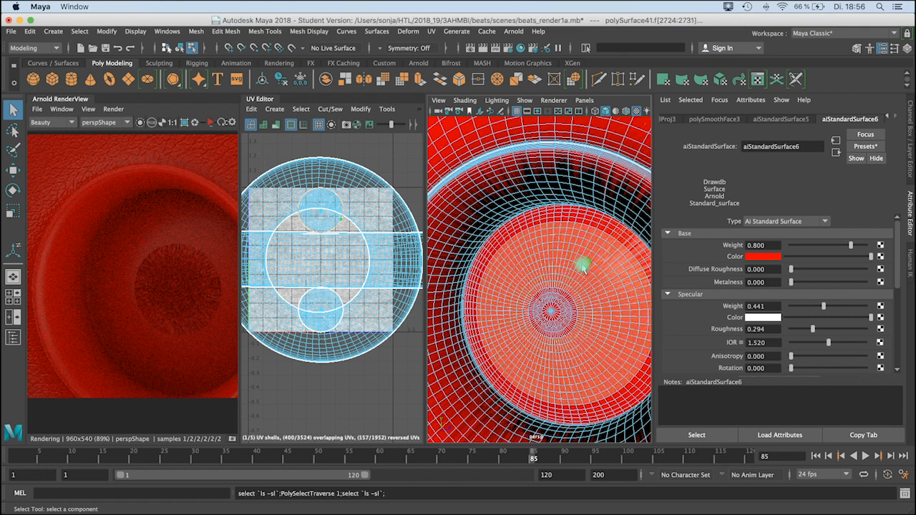
key(shift+period)
key(shift+period)
key(shift+period)
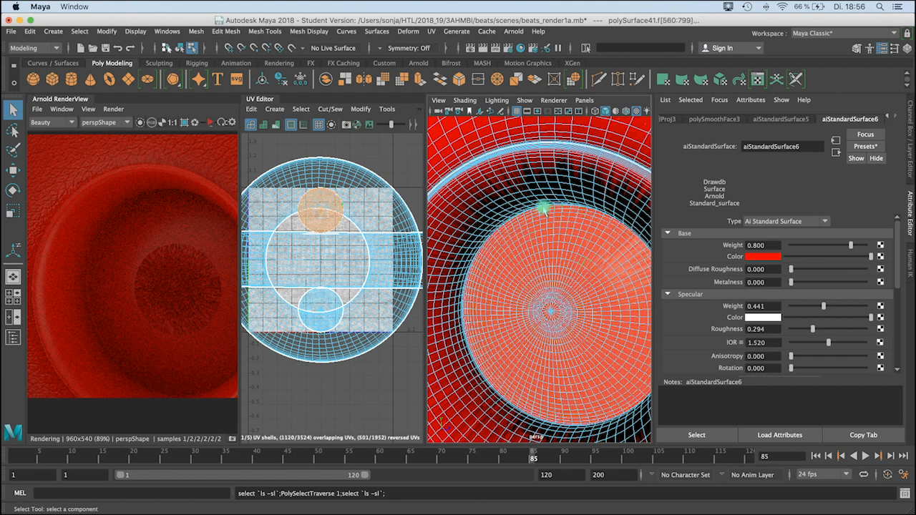
- Select the inner disc's UV shell, scale it up and center it on the texture area
alt+drag(543, 292, 561, 279)
scroll(563, 272, down, 5)
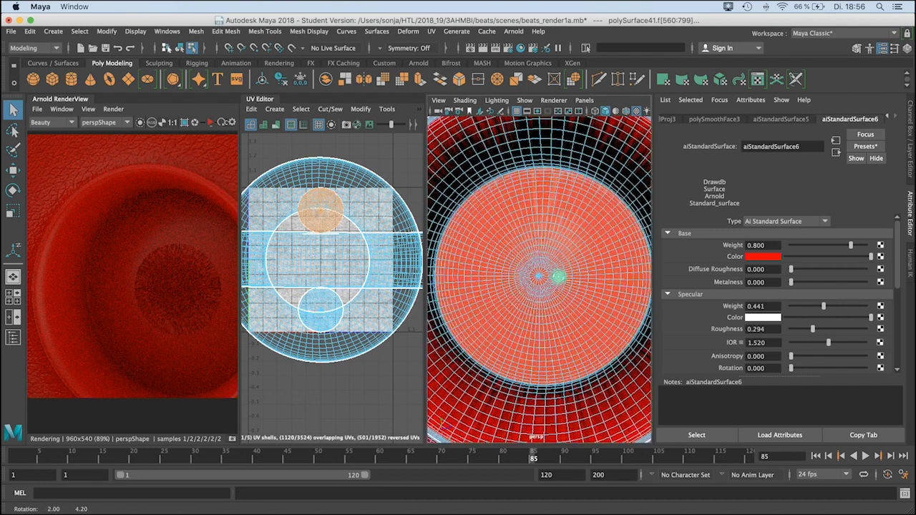
scroll(562, 276, down, 4)
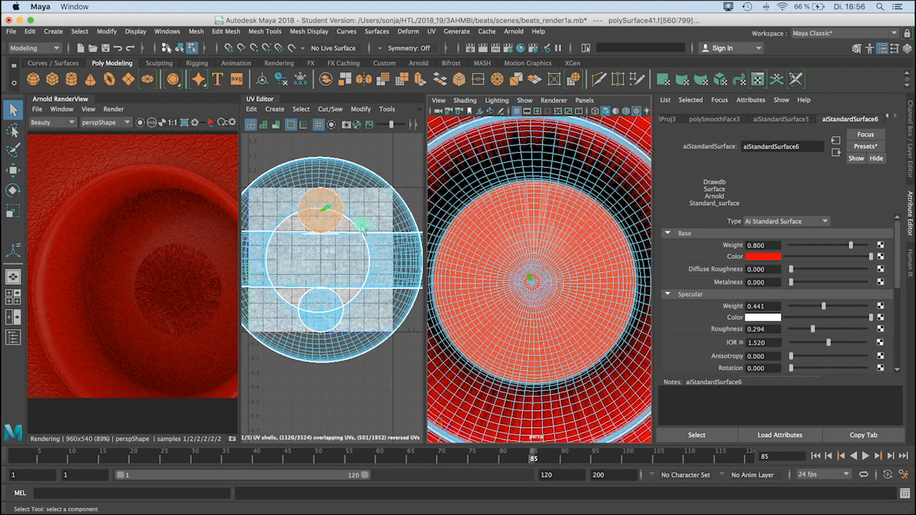
right_click(308, 224)
right_click(308, 222)
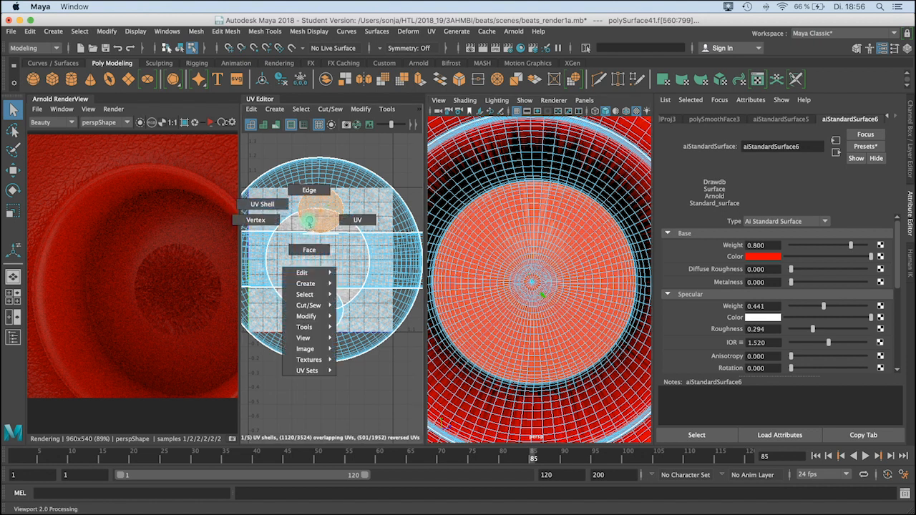
click(262, 203)
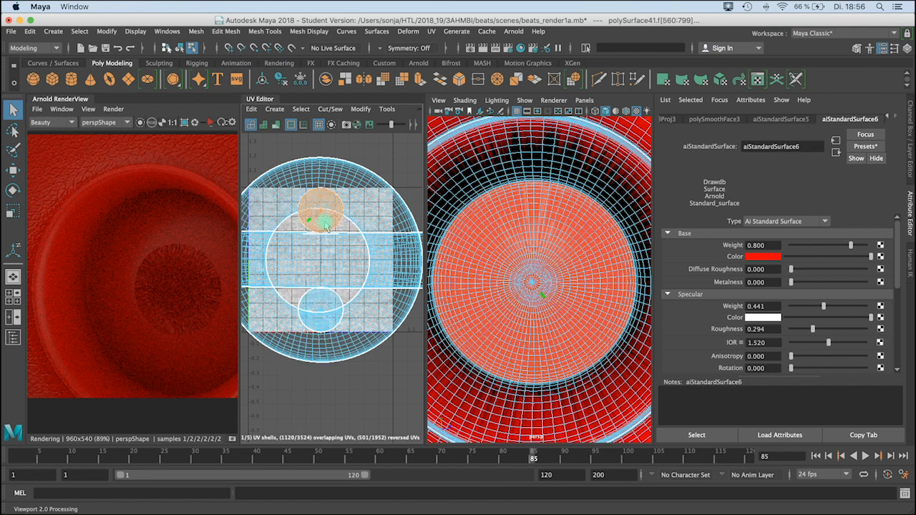
click(319, 217)
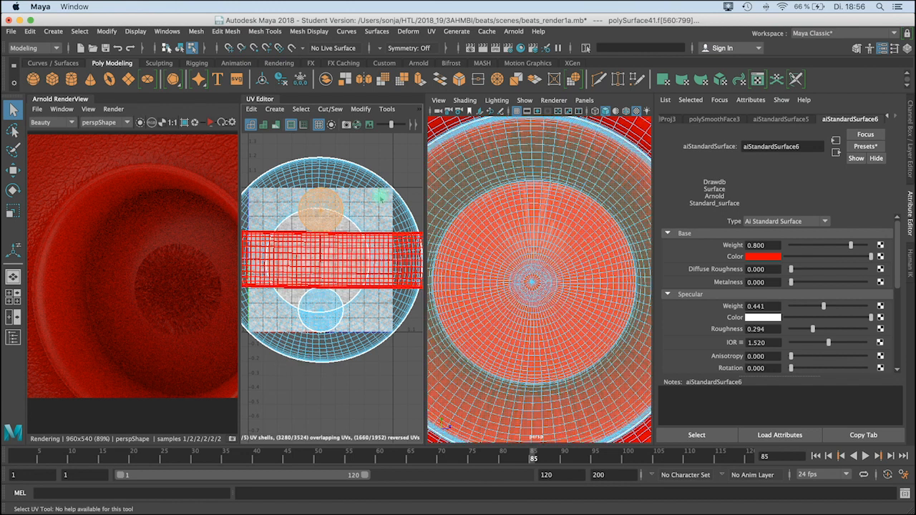
key(r)
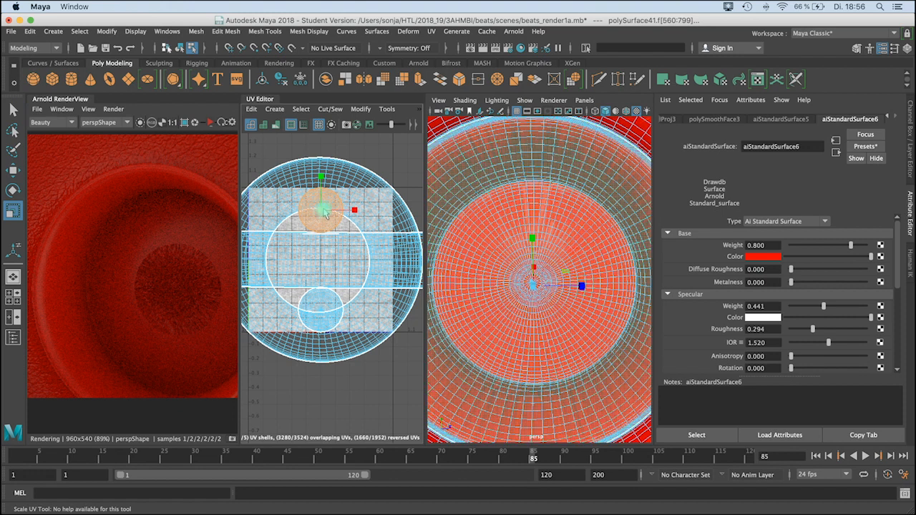
drag(327, 210, 319, 267)
key(w)
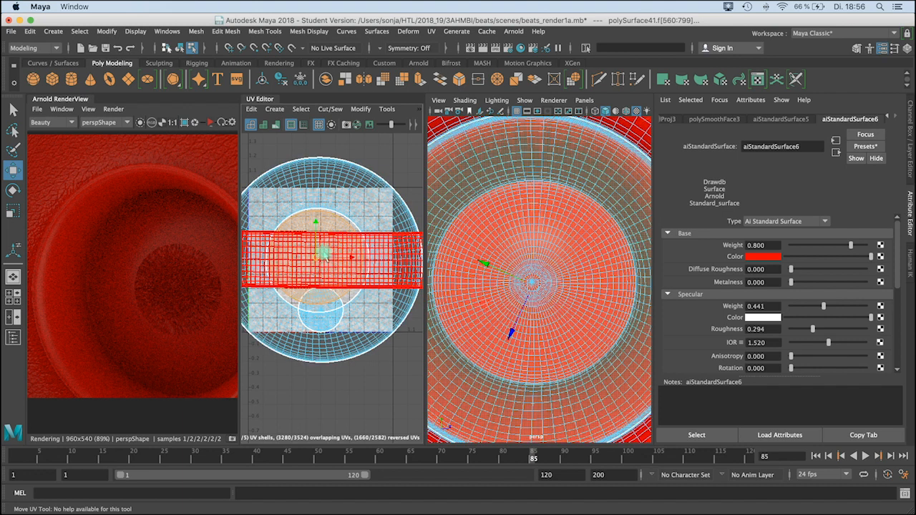
- Restart the Arnold render and examine the fabric bump on the cushion's inner disc from farther away and up close
middle_drag(148, 259, 142, 252)
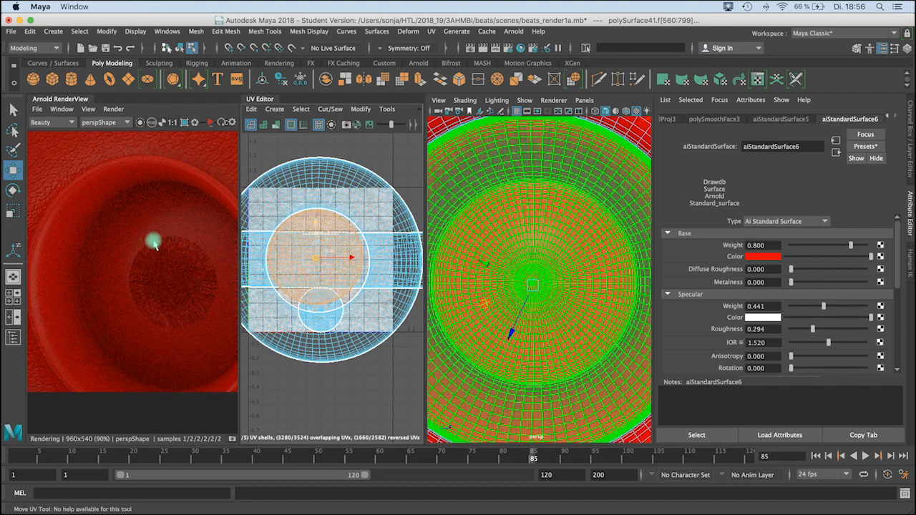
middle_drag(165, 213, 162, 207)
click(210, 122)
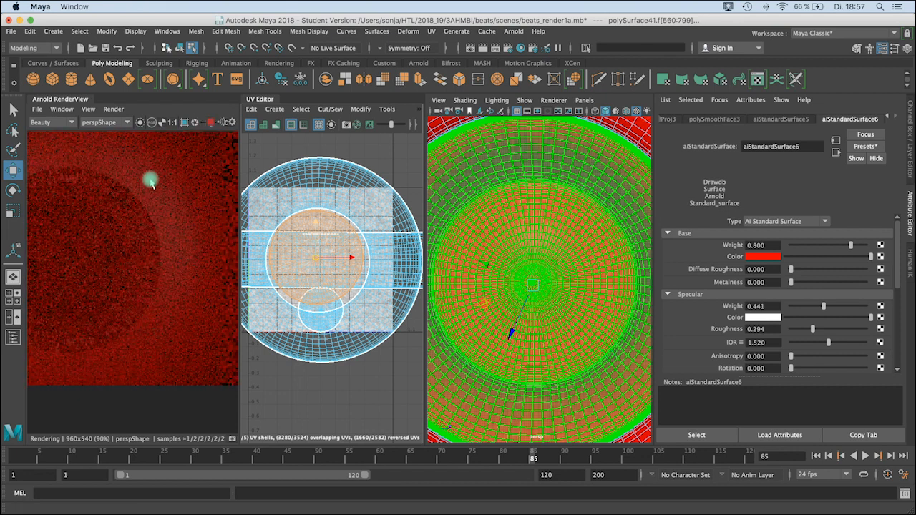
scroll(141, 206, down, 2)
scroll(138, 215, down, 1)
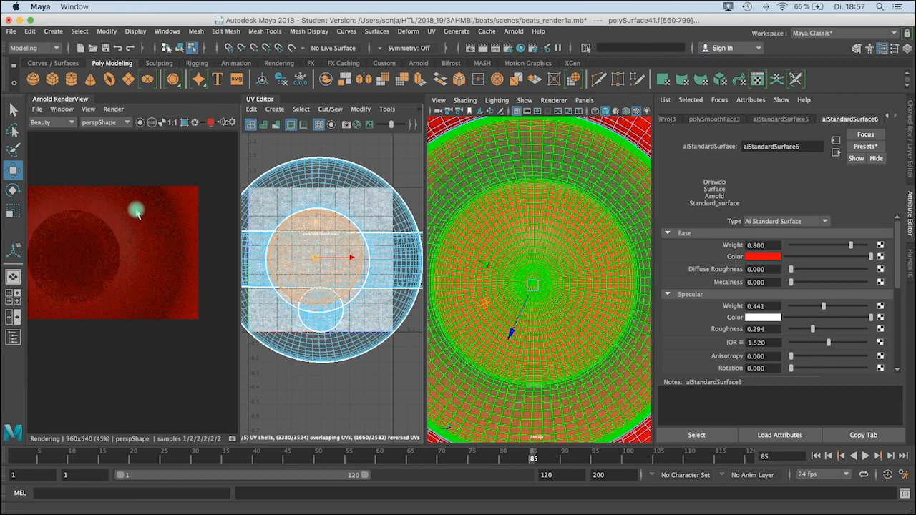
scroll(591, 248, down, 3)
scroll(555, 231, down, 2)
scroll(559, 231, up, 4)
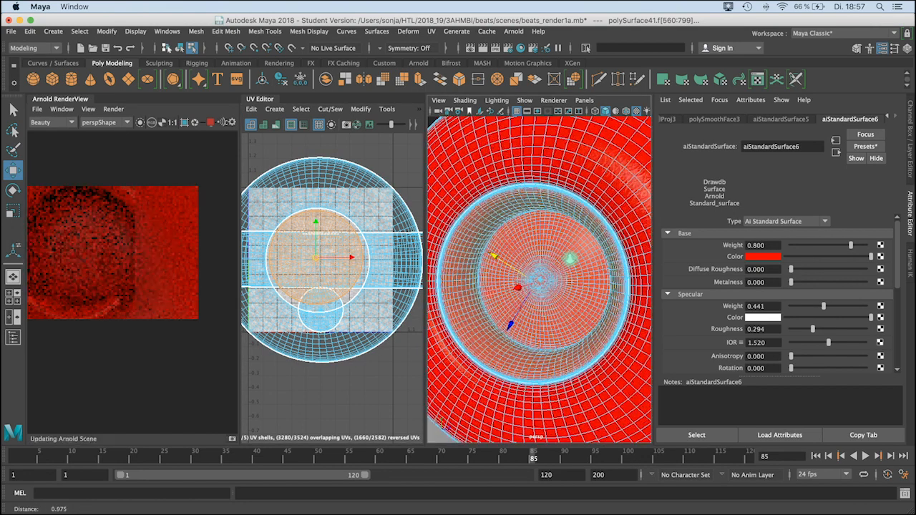
alt+drag(562, 254, 555, 251)
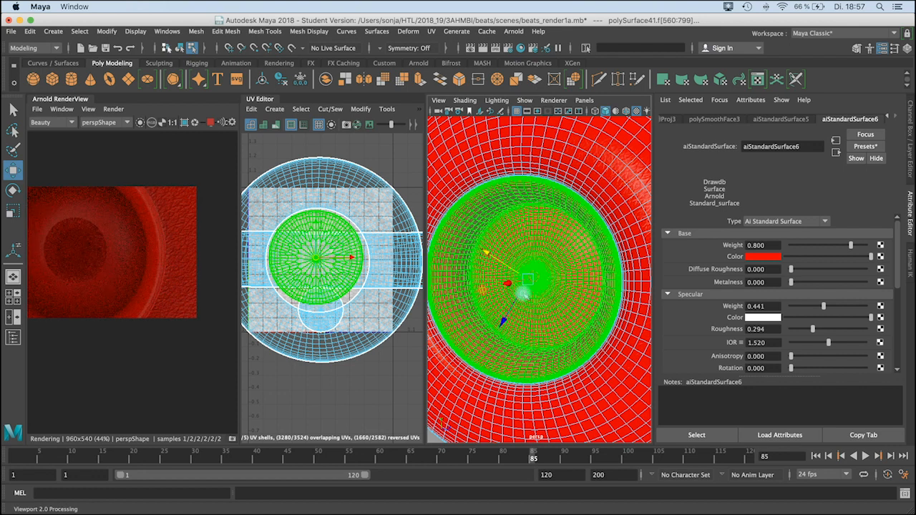
alt+drag(540, 263, 571, 253)
scroll(541, 227, up, 5)
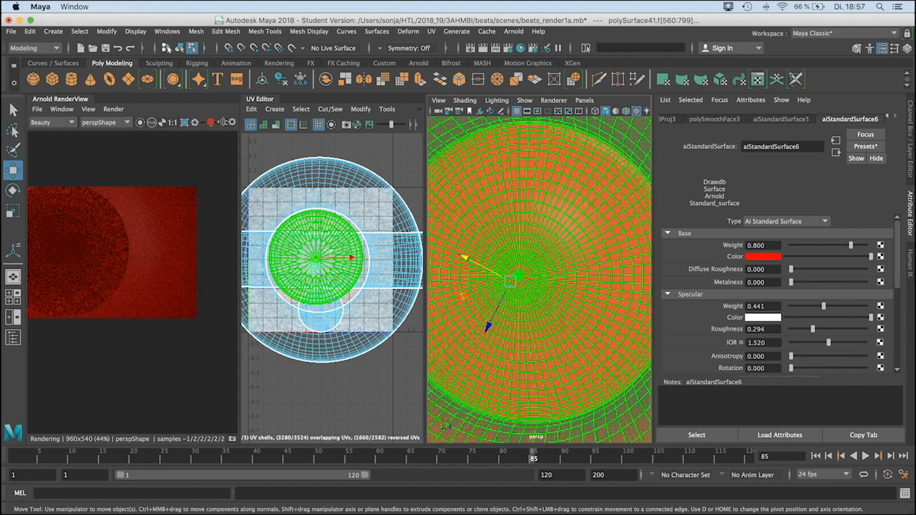
- Select all faces of the cushion's inner disc by growing a face selection out to its rim
click(552, 256)
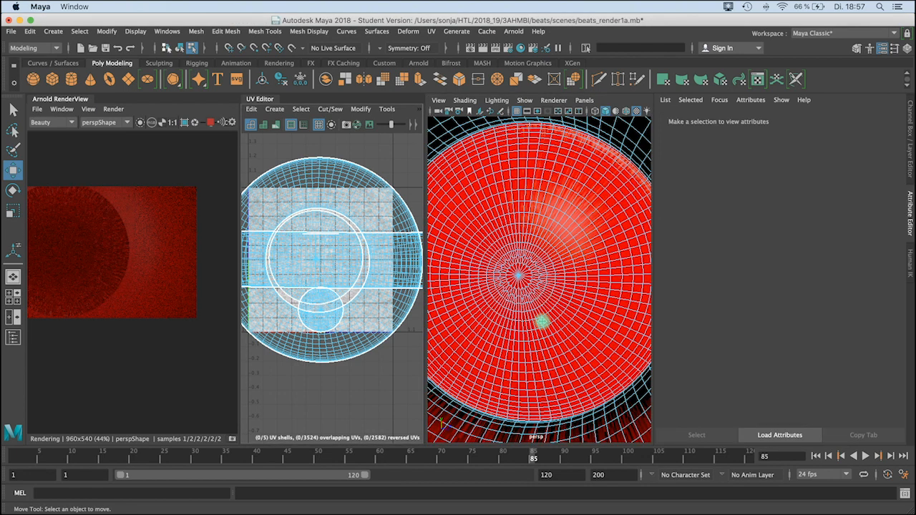
right_drag(542, 321, 517, 163)
click(534, 199)
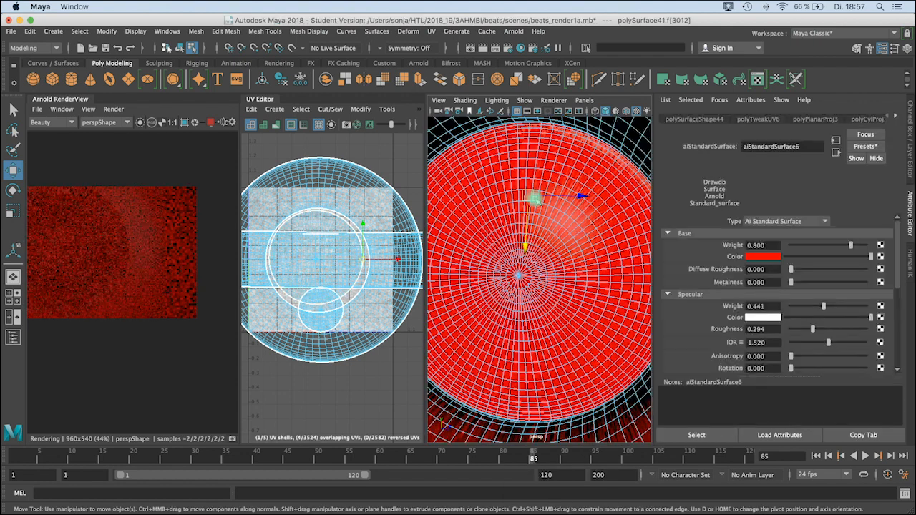
drag(534, 199, 520, 196)
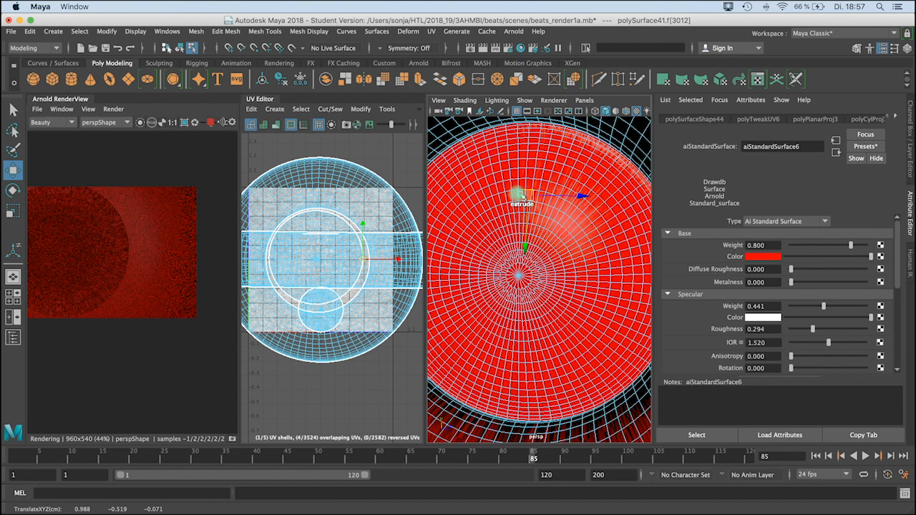
key(q)
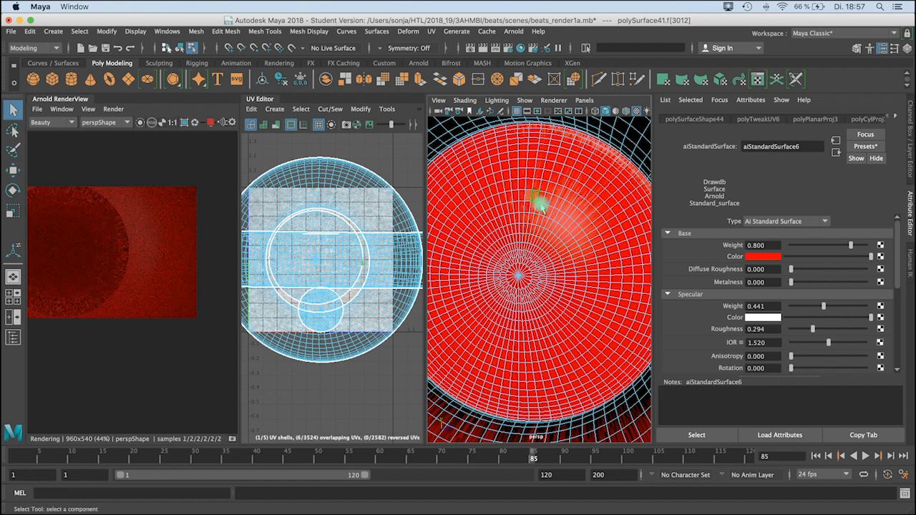
key(shift+period)
key(shift+period)
key(shift+period)
key(shift+period)
key(shift+period)
key(shift+period)
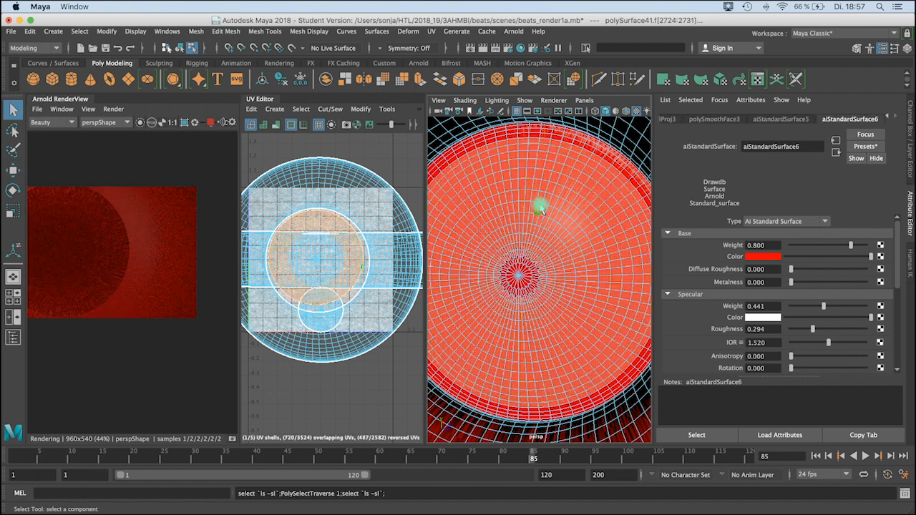
key(shift+period)
key(shift+period)
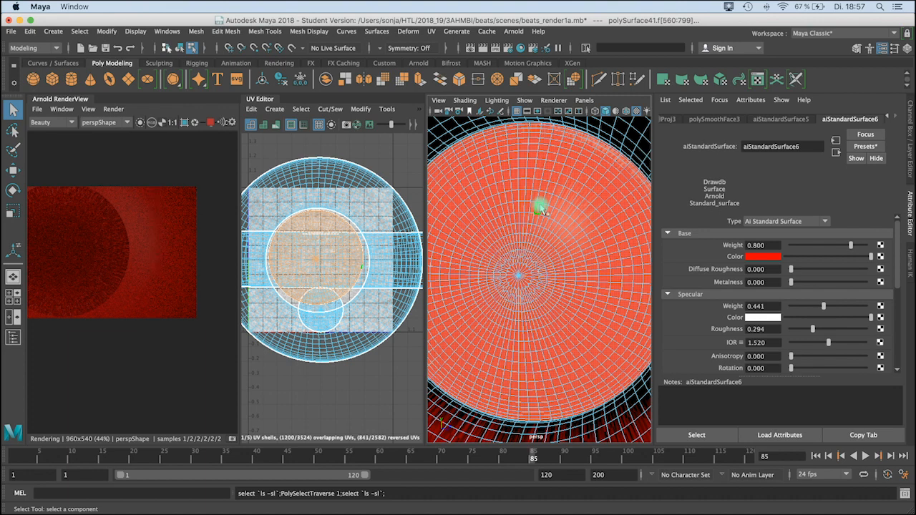
- Try a spherical UV projection on the inner disc's faces and replace it with a camera-based projection from a frontal view
scroll(588, 265, down, 5)
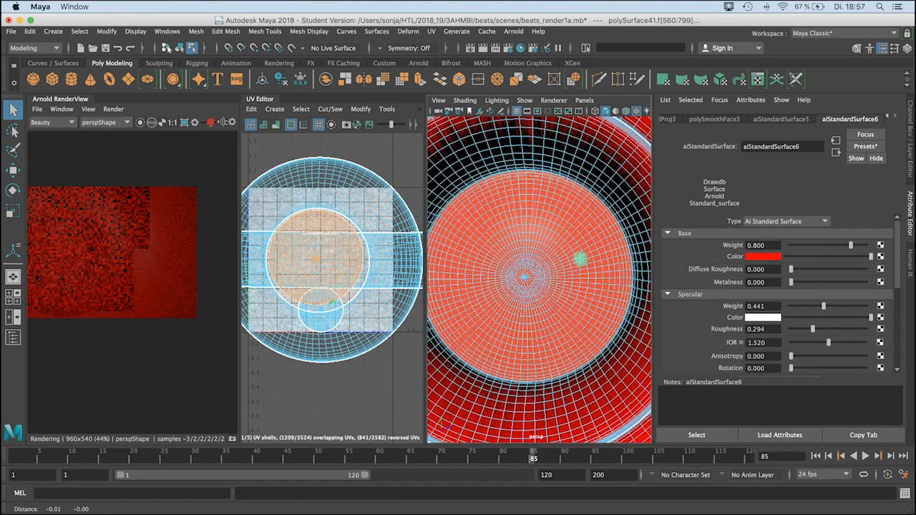
alt+middle_drag(582, 255, 580, 253)
scroll(579, 252, up, 1)
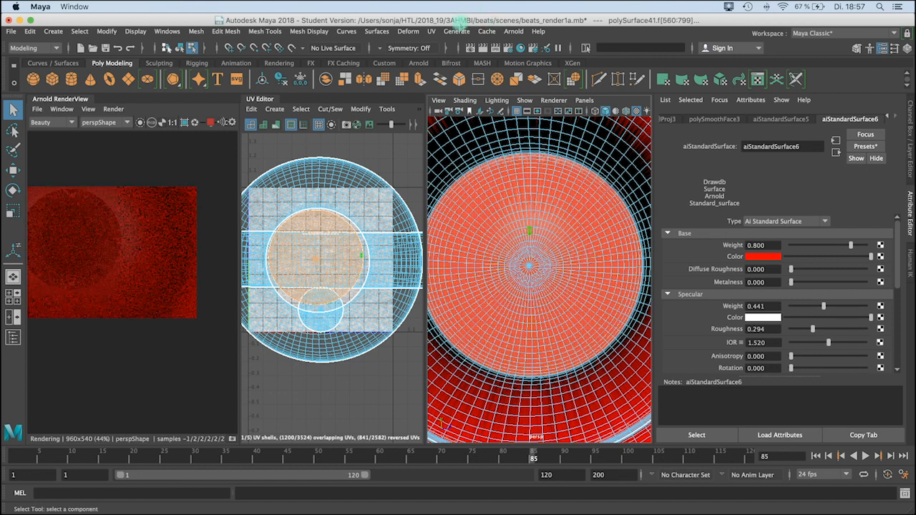
click(432, 33)
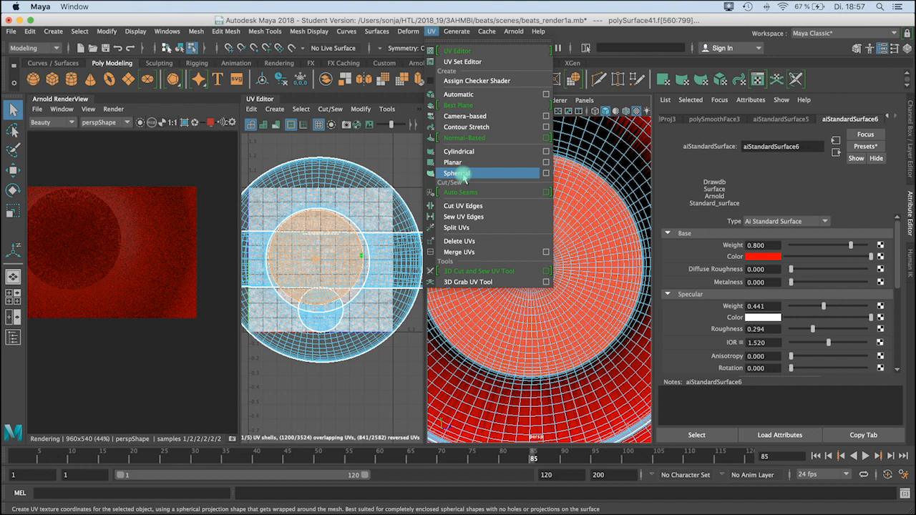
click(456, 174)
click(432, 32)
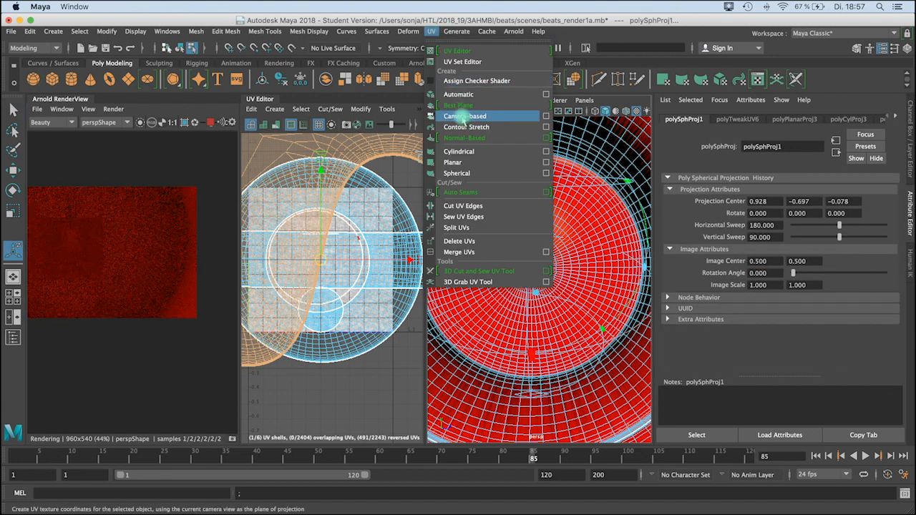
click(463, 116)
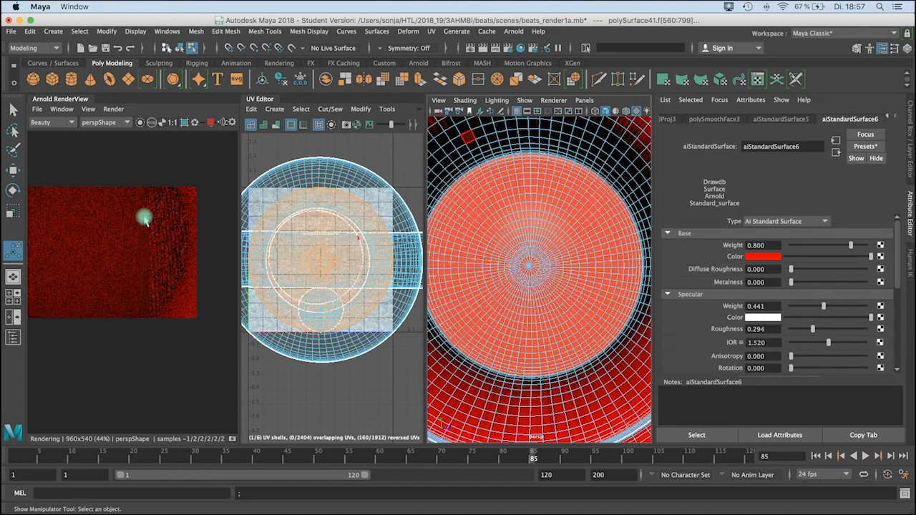
- Select the ring of faces forming the recess's side wall by growing a face loop and shrinking it back from the edges
alt+right_drag(555, 243, 519, 241)
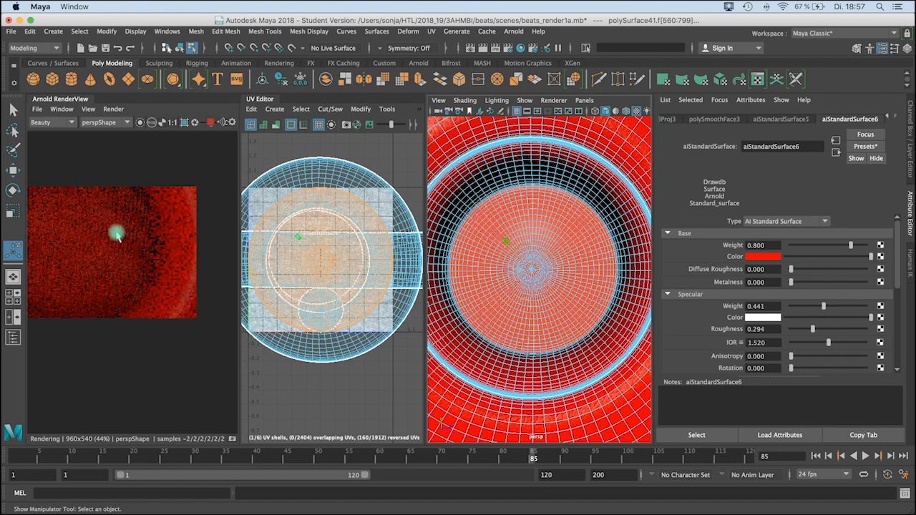
alt+drag(523, 203, 502, 196)
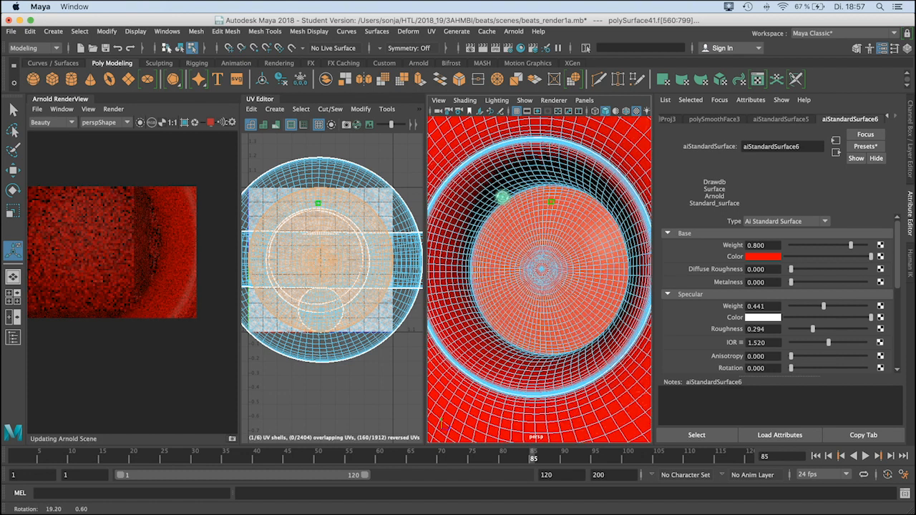
click(507, 180)
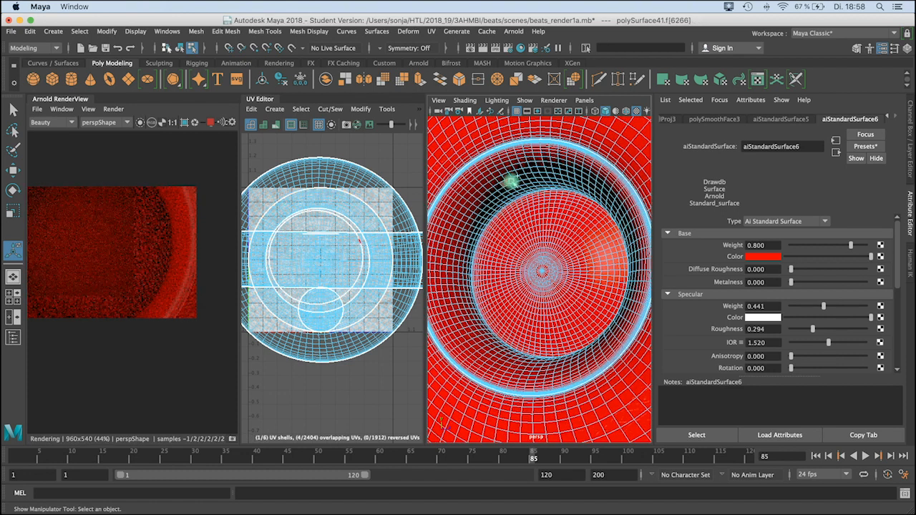
shift+double_click(520, 183)
key(greater)
key(greater)
key(greater)
key(greater)
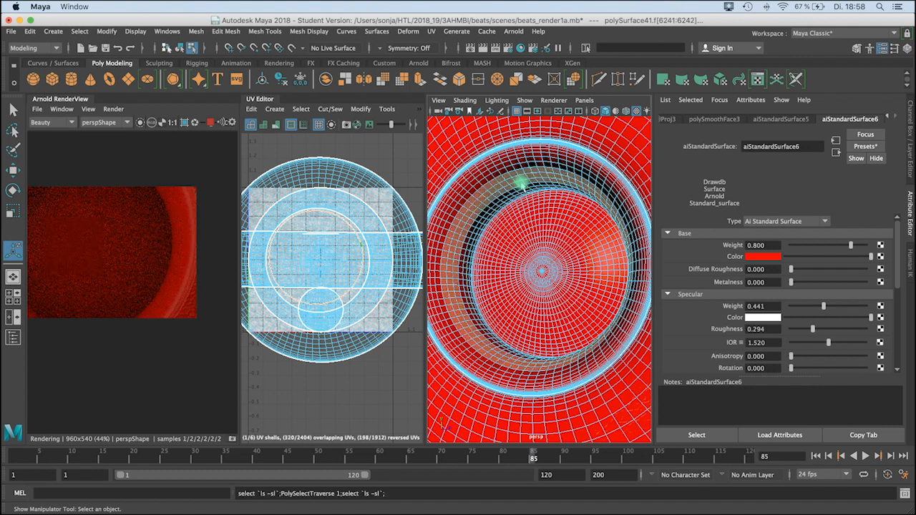
key(greater)
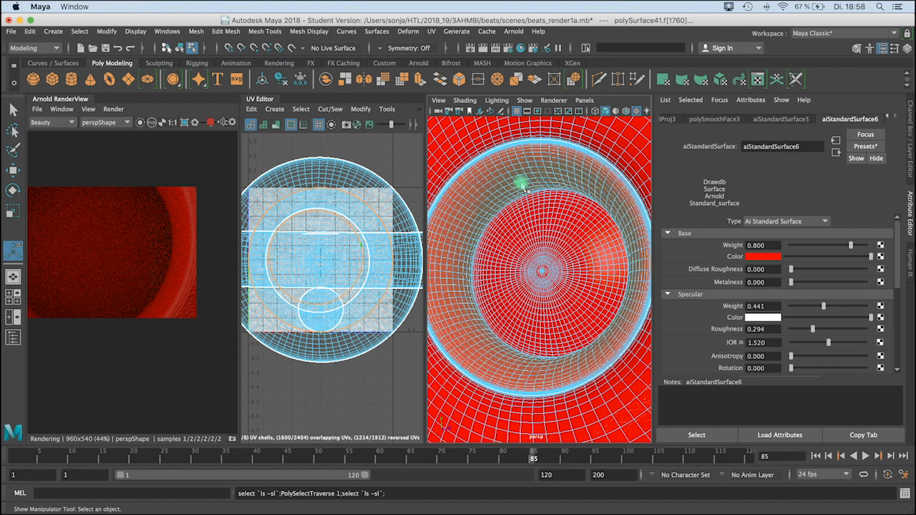
key(less)
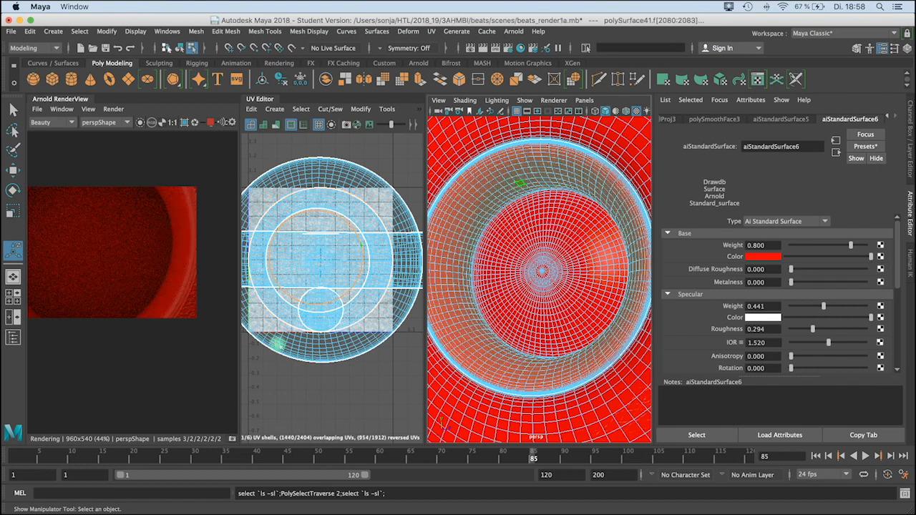
key(less)
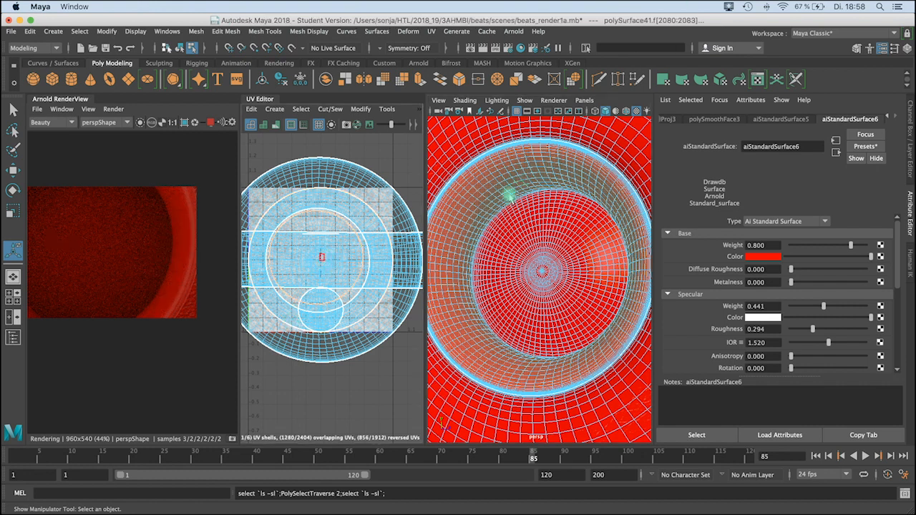
- Apply a cylindrical UV projection to the recess wall faces and rotate the projection about 66 degrees around Z
click(430, 31)
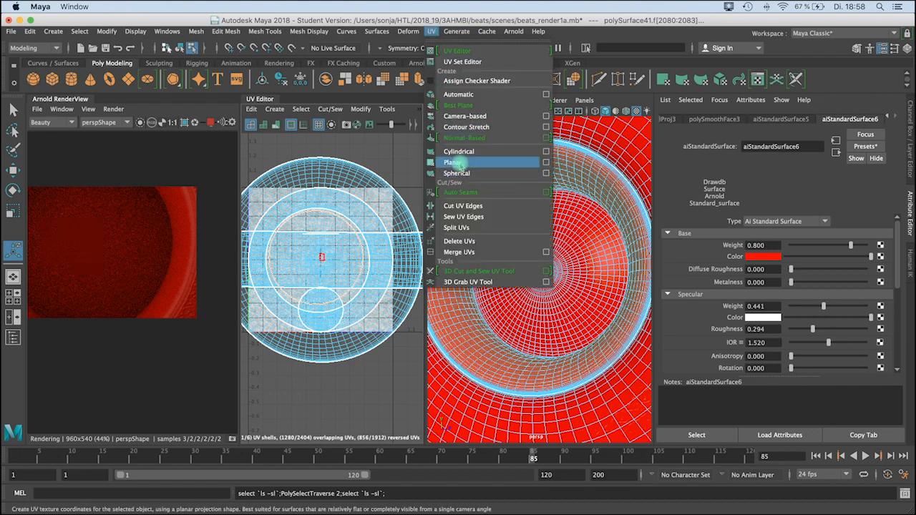
click(476, 152)
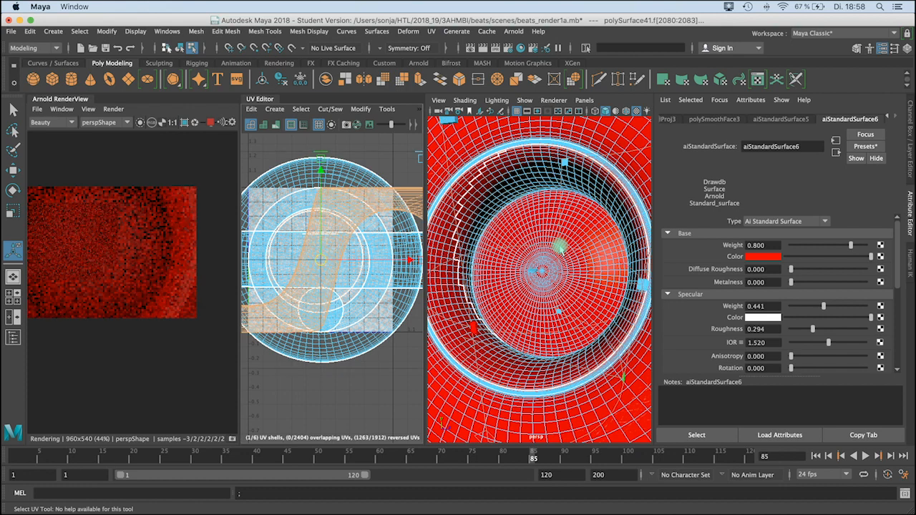
alt+right_drag(564, 237, 478, 259)
alt+drag(479, 259, 508, 334)
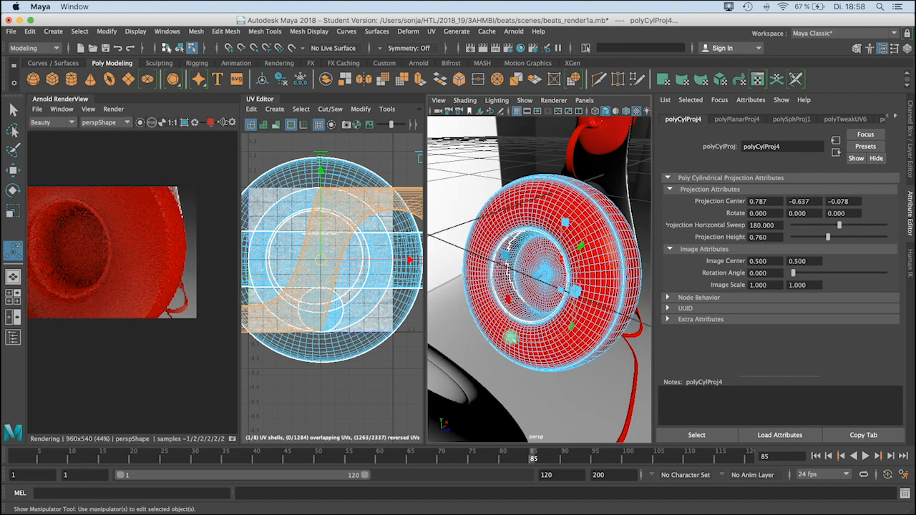
click(509, 337)
click(553, 226)
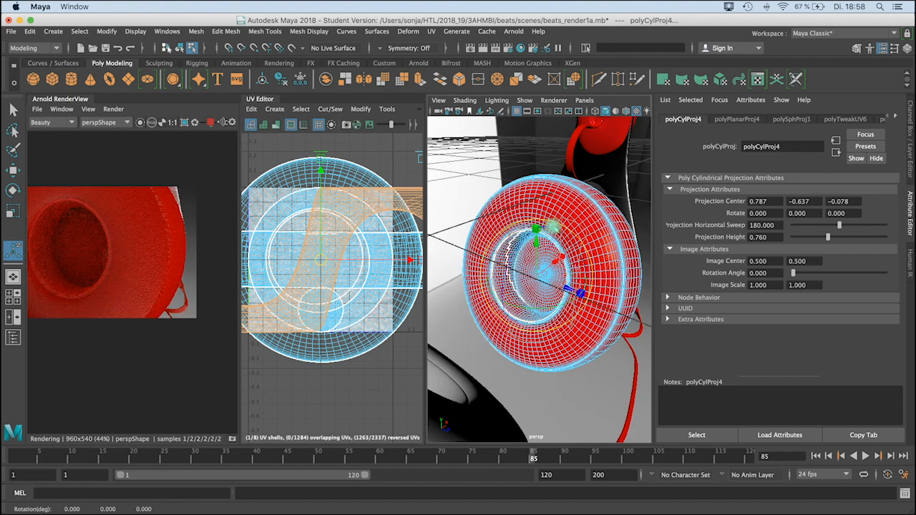
drag(547, 228, 407, 249)
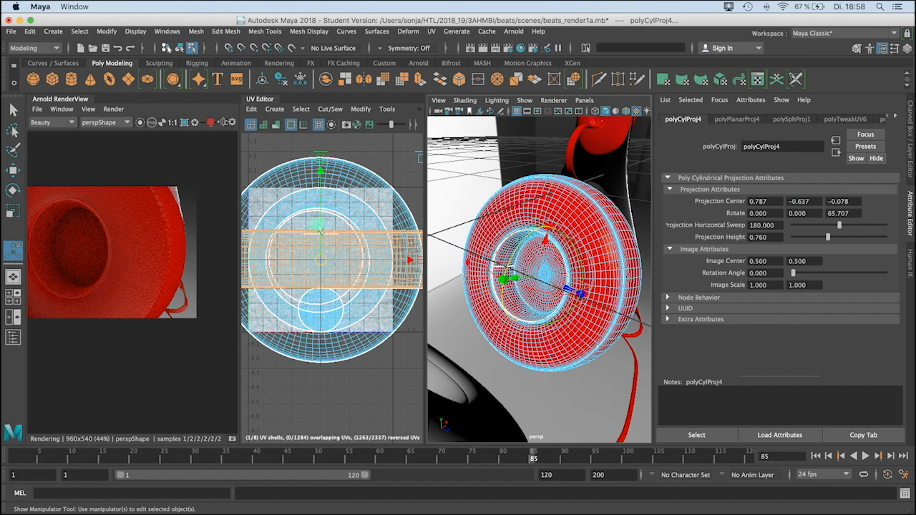
- Shrink the recess wall's cylindrical projection within the UV tile to an image scale of about 0.52 by 0.62
alt+right_drag(336, 266, 259, 272)
alt+middle_drag(292, 267, 328, 285)
alt+right_drag(328, 286, 401, 236)
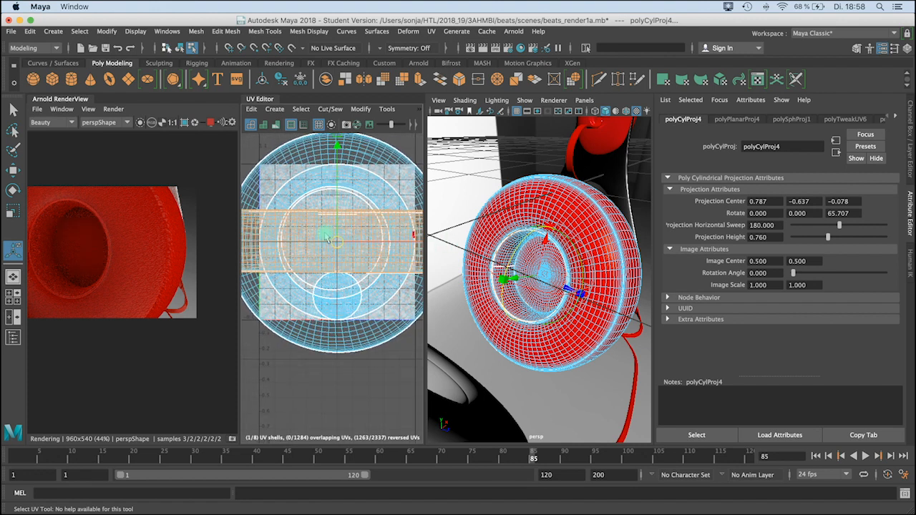
alt+right_drag(327, 242, 308, 243)
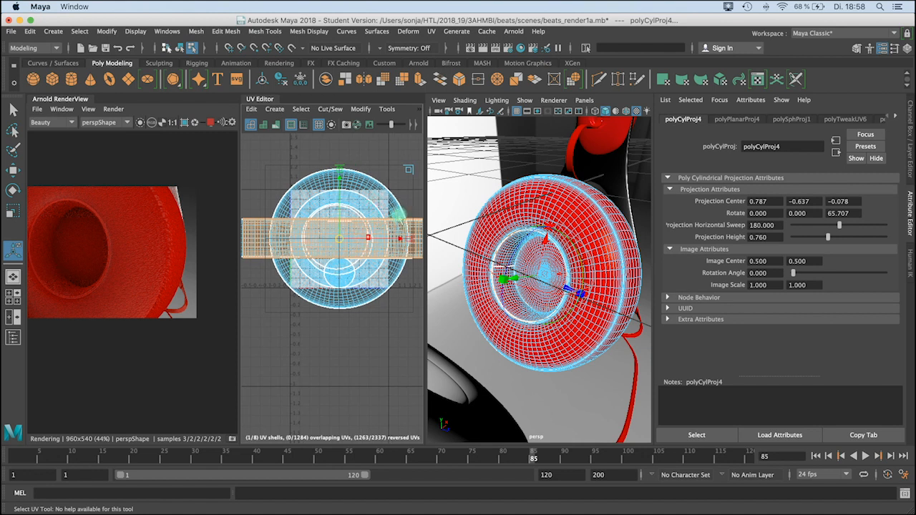
scroll(410, 229, down, 2)
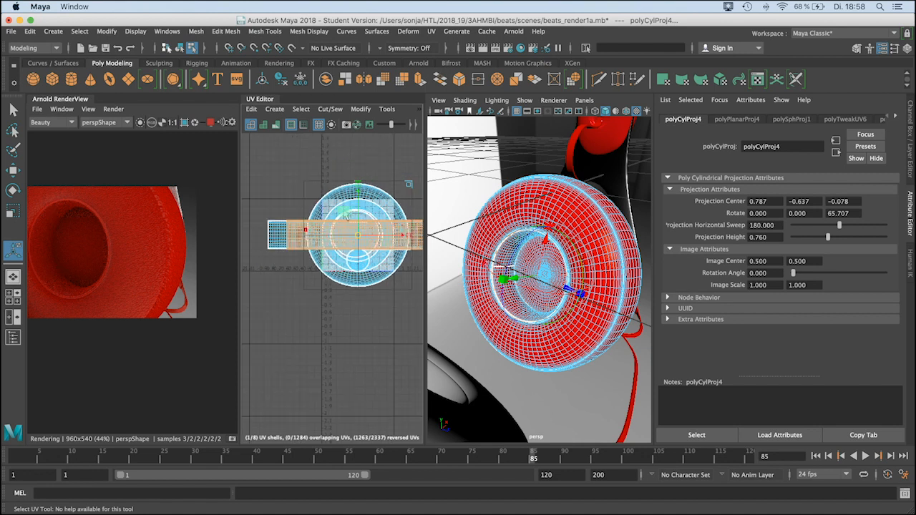
drag(394, 197, 386, 203)
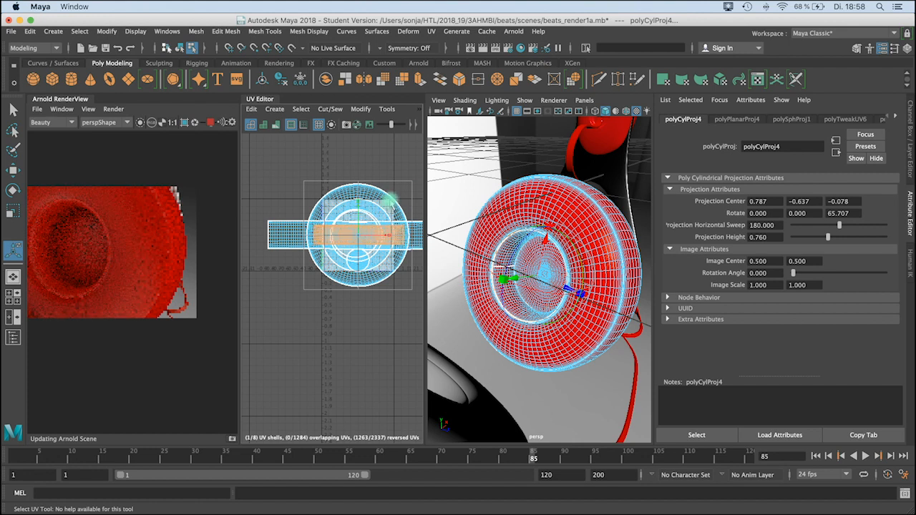
drag(381, 209, 377, 211)
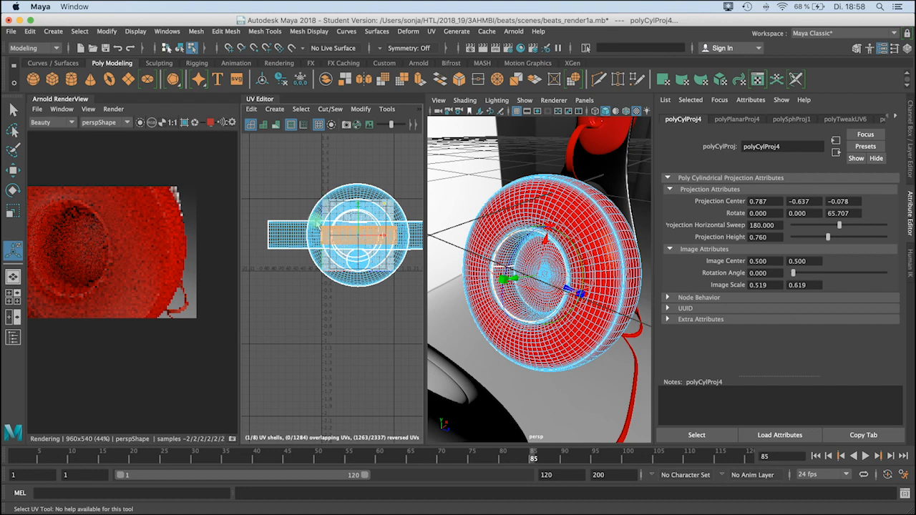
scroll(381, 237, up, 6)
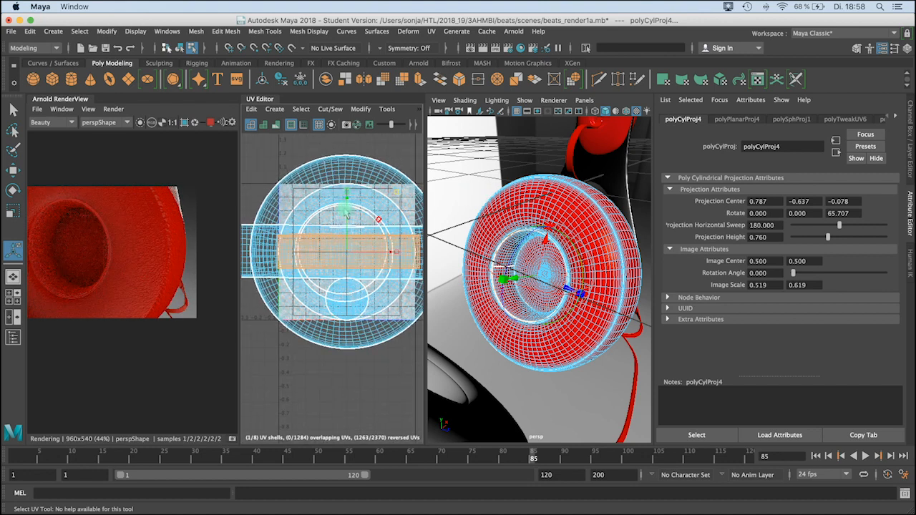
scroll(301, 179, down, 4)
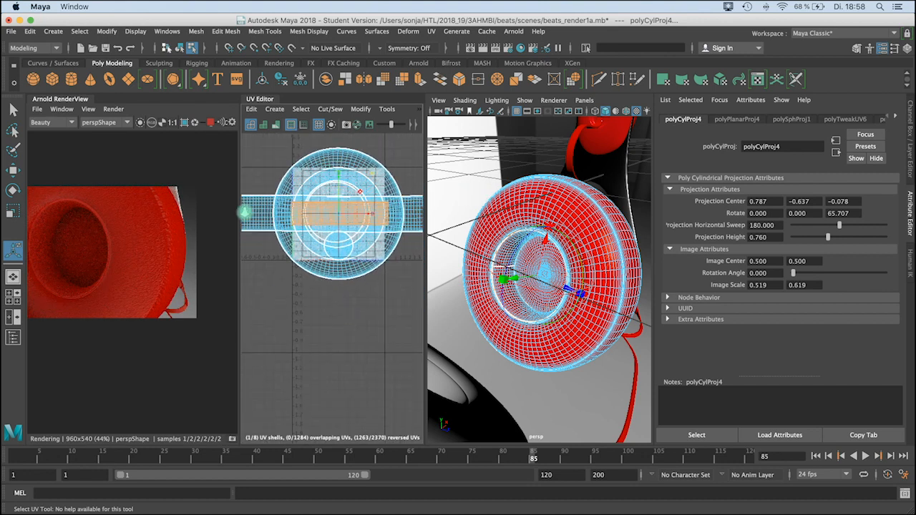
- Switch to UV shell selection and move the long shell of the cushion's outer side above the UV tile
click(220, 222)
alt+middle_drag(248, 205, 268, 233)
right_click(270, 234)
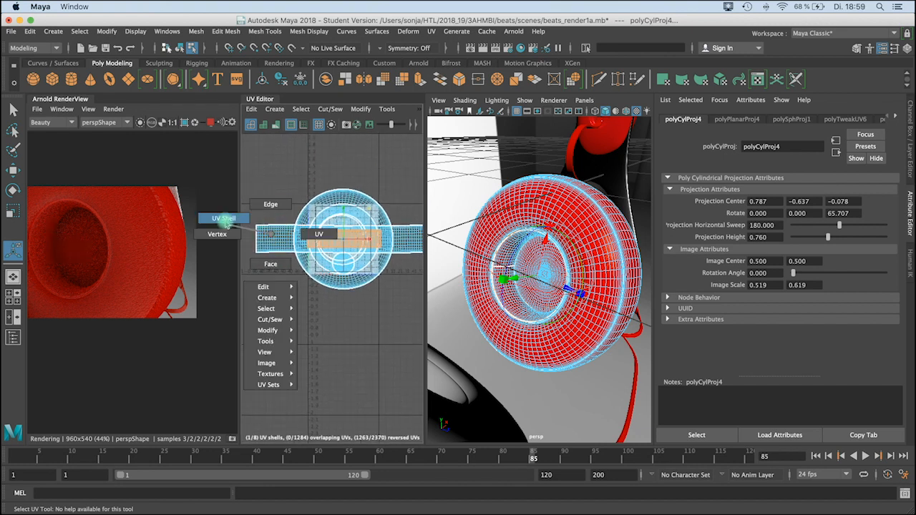
click(222, 219)
click(264, 224)
click(269, 228)
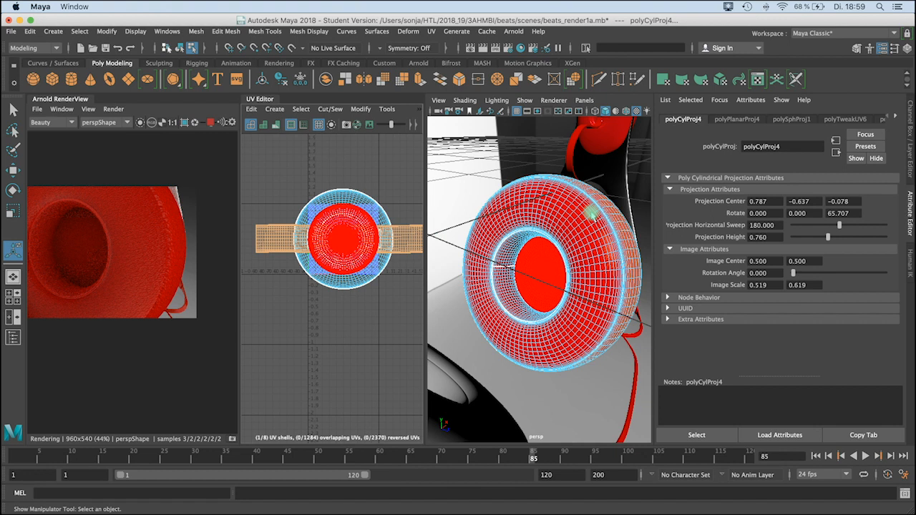
key(w)
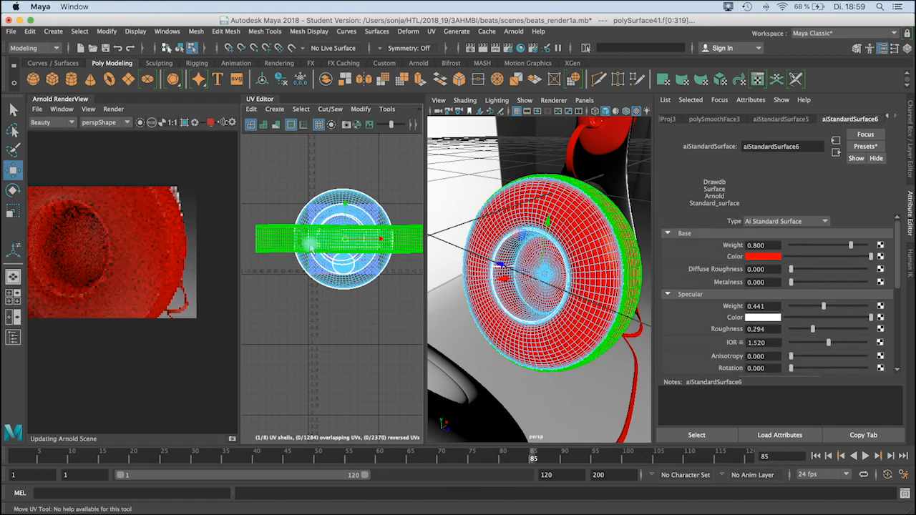
drag(347, 207, 341, 166)
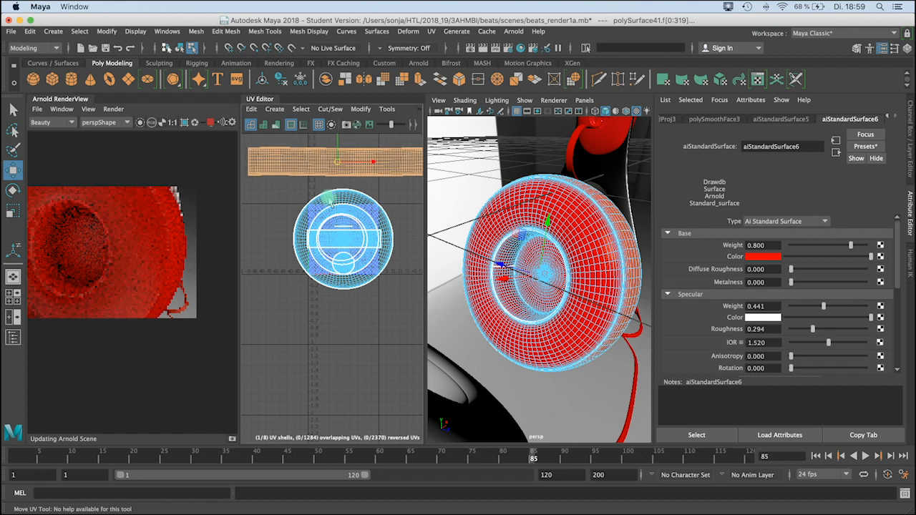
- Move the ring-shaped UV shell of the cushion's front out of the UV tile, clear of its right edge
click(342, 247)
drag(346, 245, 441, 229)
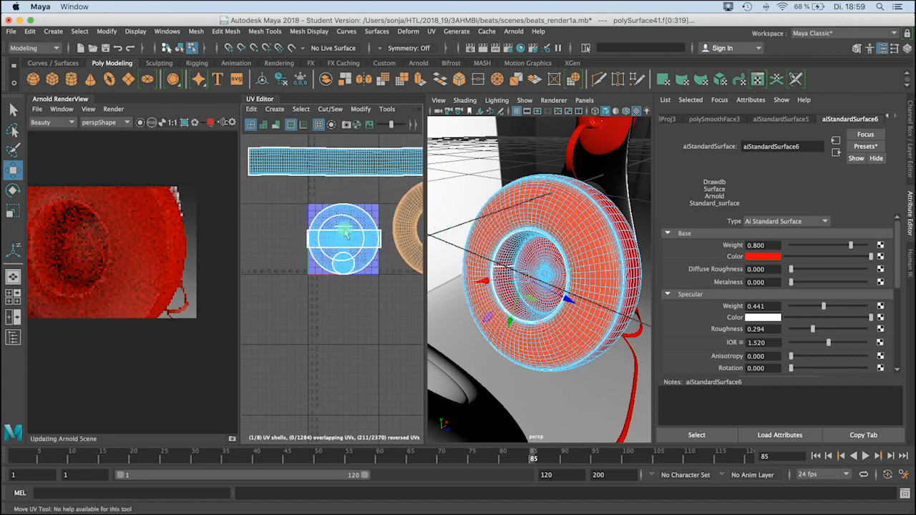
alt+middle_drag(106, 239, 129, 248)
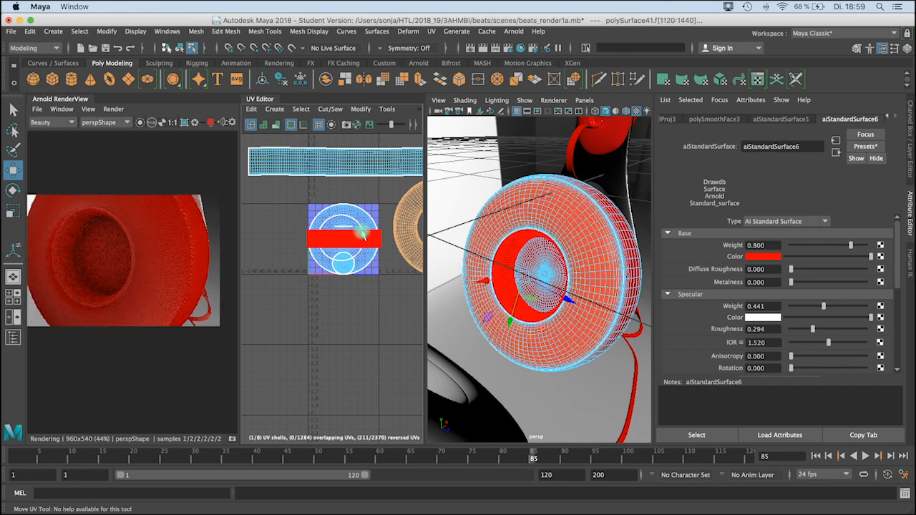
- Select the inner disc's UV shell and scale it down uniformly within the UV tile
alt+right_drag(492, 252, 570, 239)
alt+drag(570, 239, 525, 274)
alt+middle_drag(525, 274, 497, 287)
alt+drag(496, 287, 583, 251)
alt+right_drag(582, 251, 500, 274)
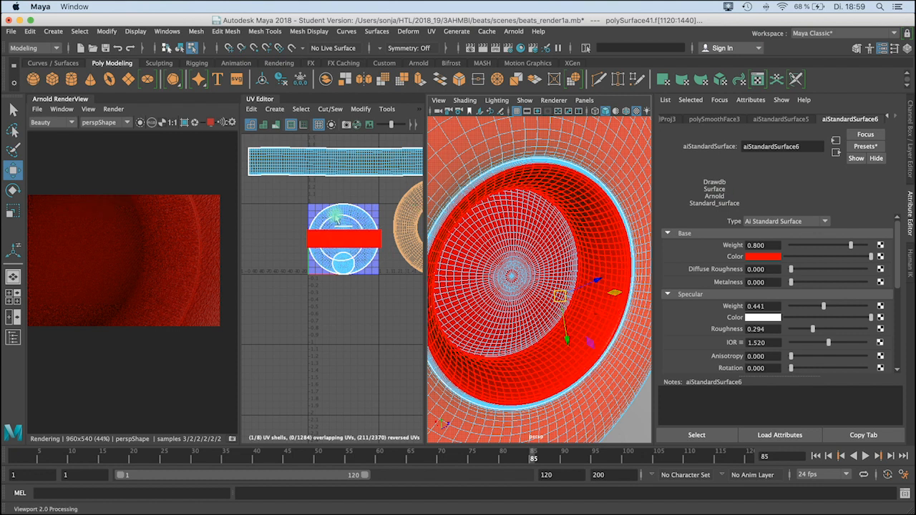
click(335, 216)
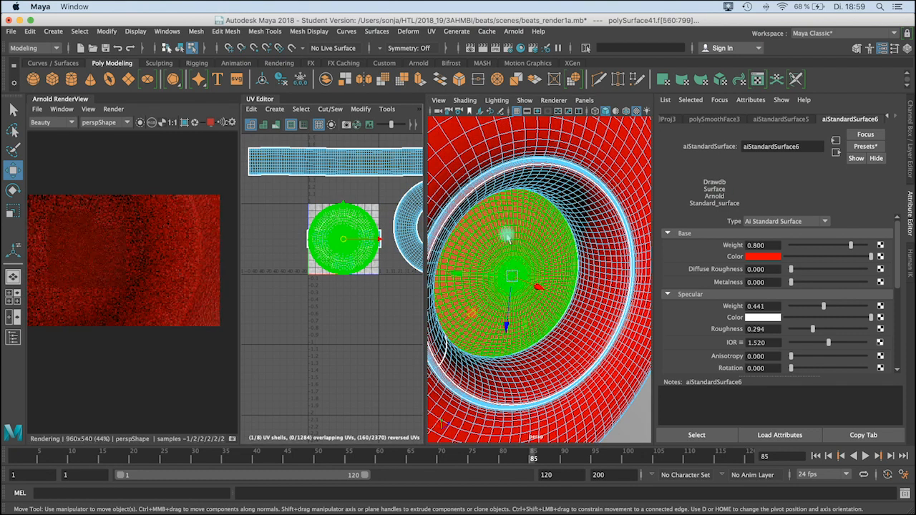
key(e)
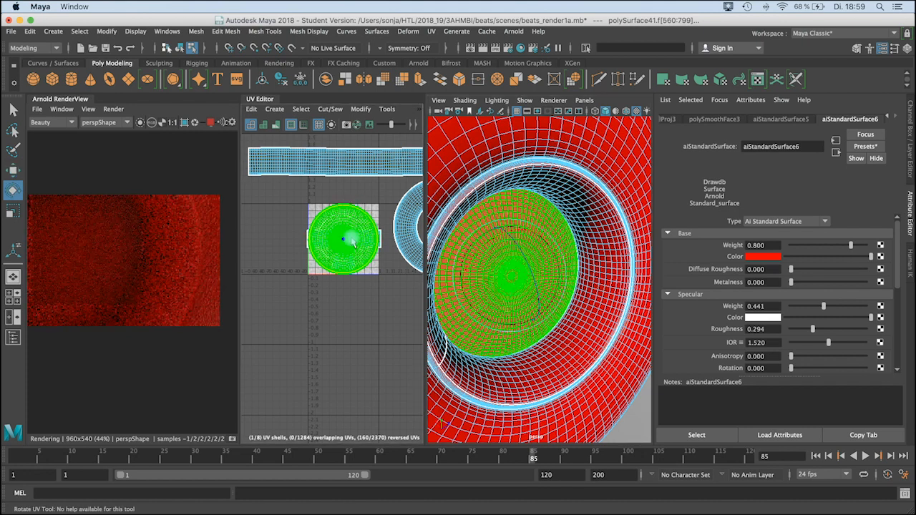
key(r)
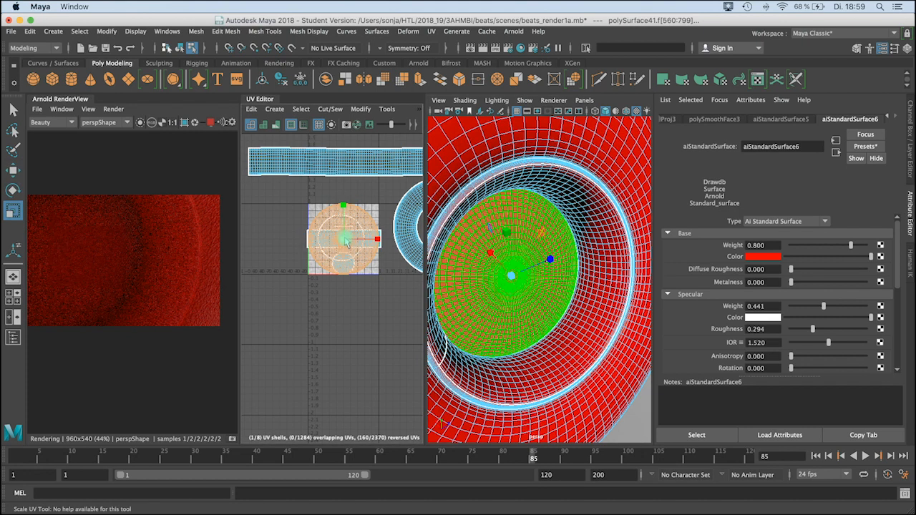
drag(347, 243, 333, 255)
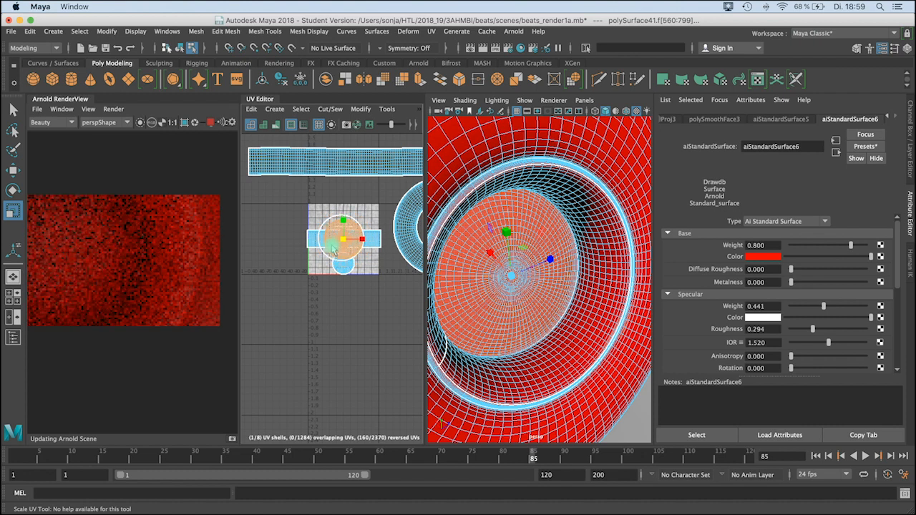
- Scale the inner disc's UV shell down to about half the tile width and shift it toward the tile's upper-left corner
key(w)
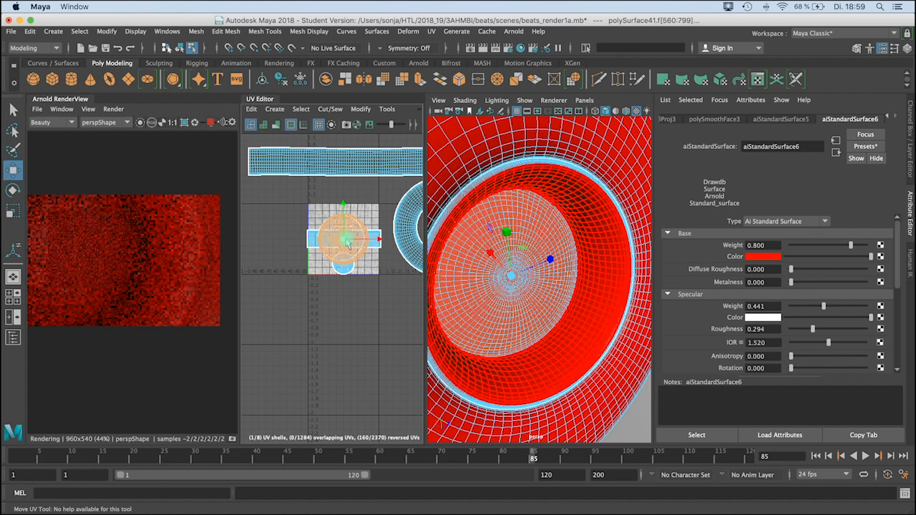
key(r)
drag(345, 239, 329, 225)
key(w)
- Select the recess wall's strip-shaped UV shell and scale it down slightly to fit inside the UV tile
click(355, 239)
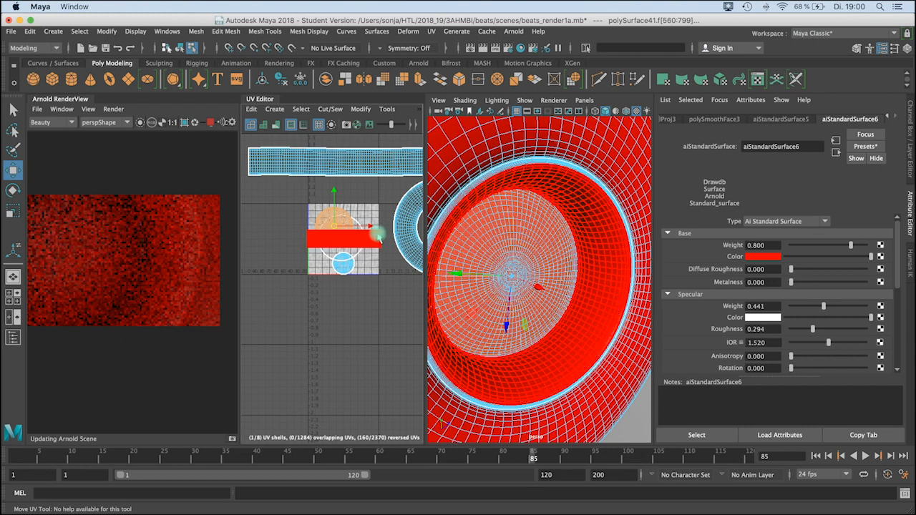
key(r)
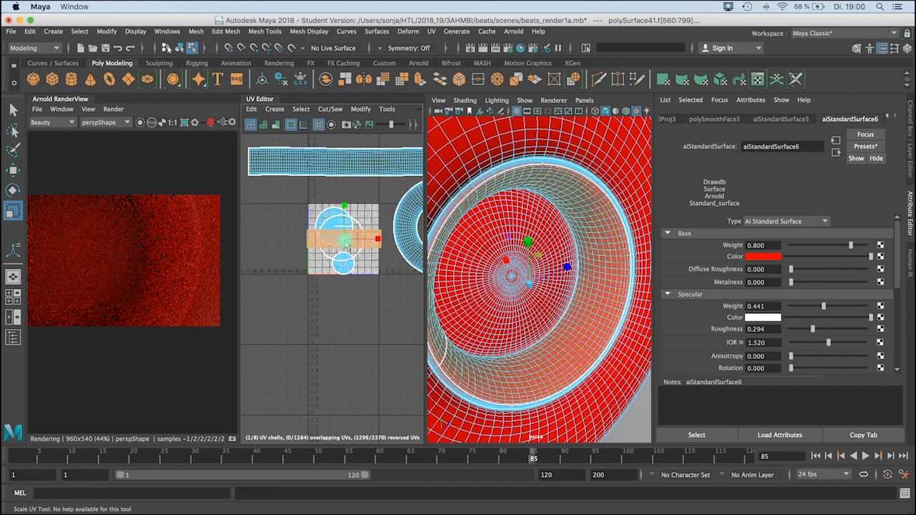
click(343, 246)
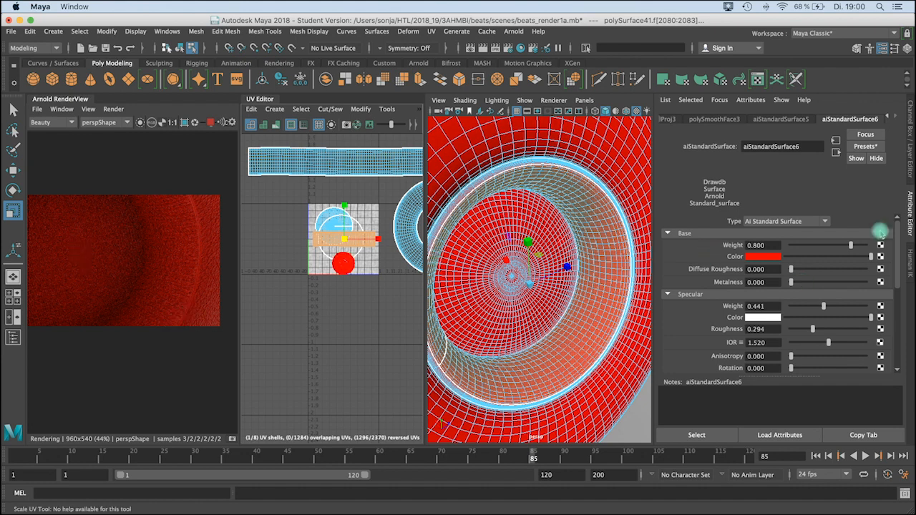
- Examine the rendered fabric bump on the recess wall and inner disc from farther away and up close
mouse_move(898, 244)
mouse_down()
mouse_move(896, 281)
mouse_move(903, 241)
mouse_up()
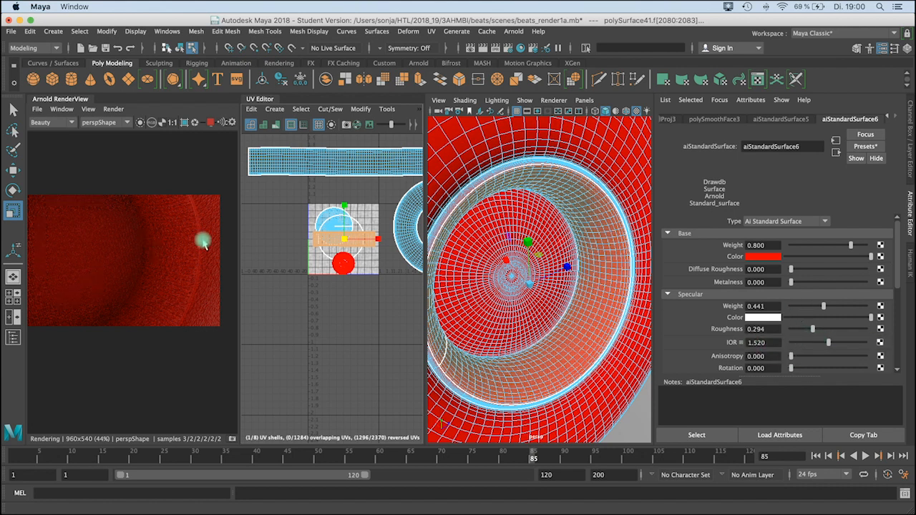
click(506, 264)
scroll(566, 278, down, 5)
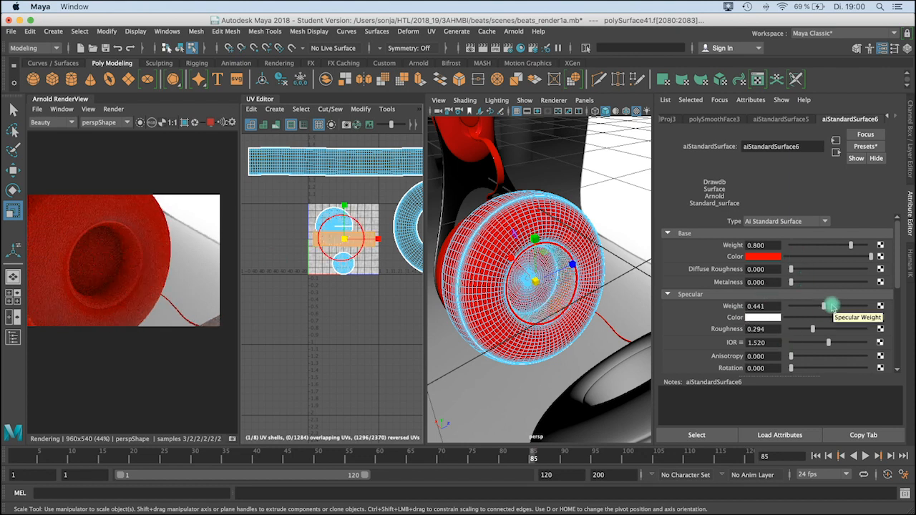
click(141, 264)
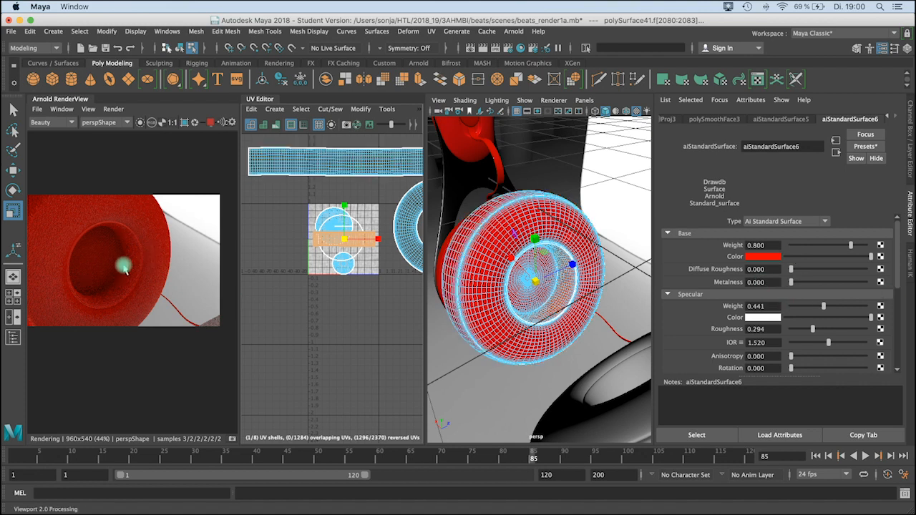
scroll(588, 268, up, 5)
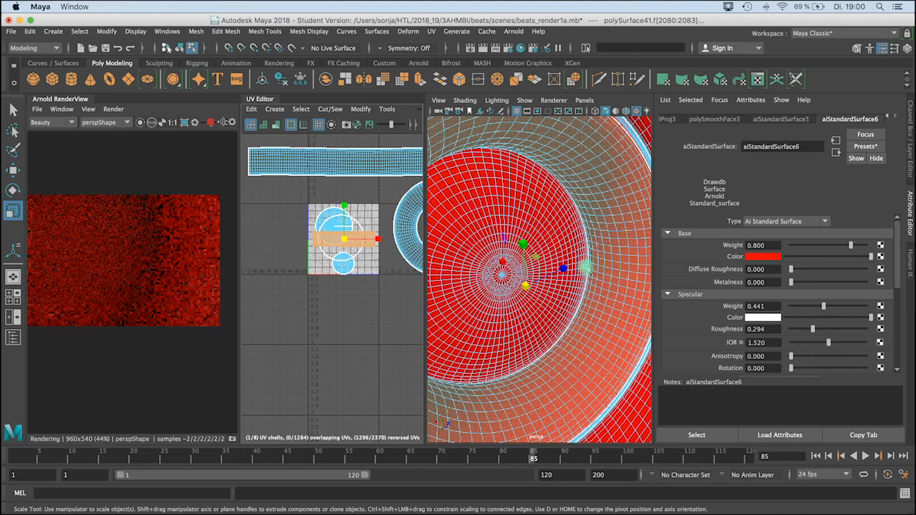
scroll(575, 289, up, 5)
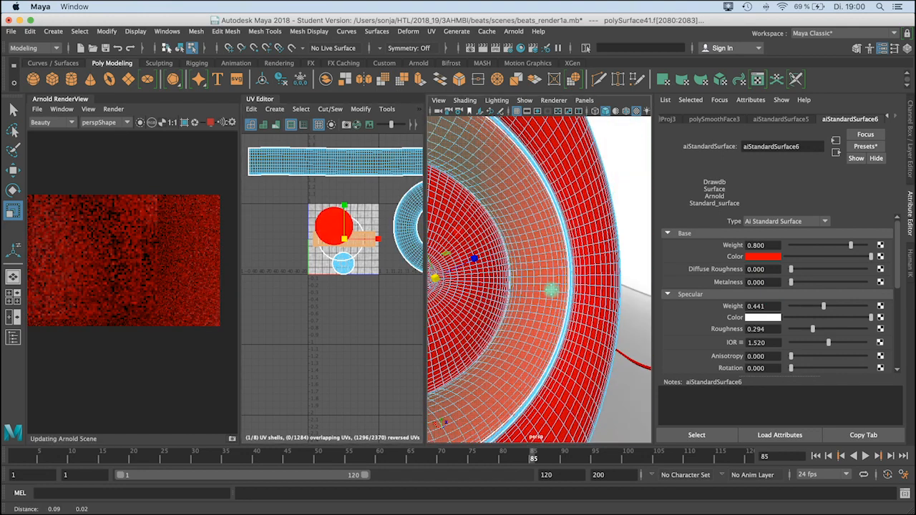
scroll(576, 286, up, 2)
click(579, 283)
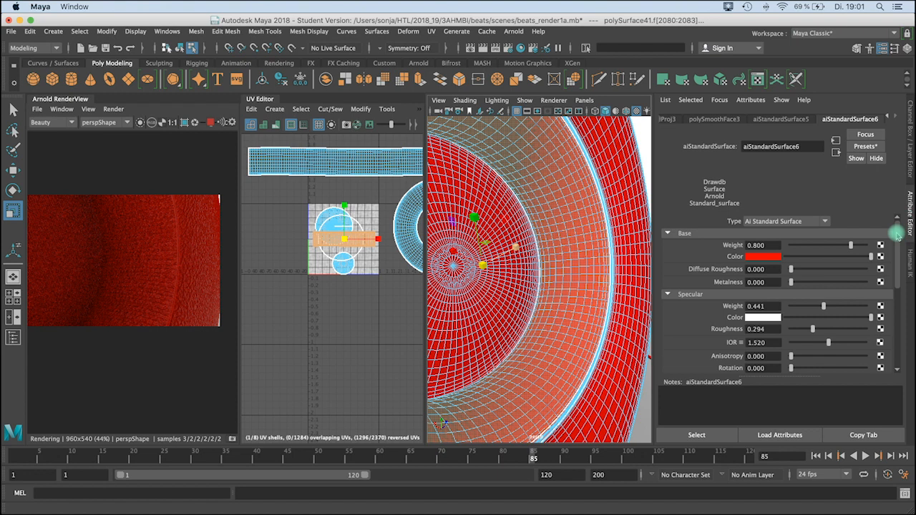
click(486, 275)
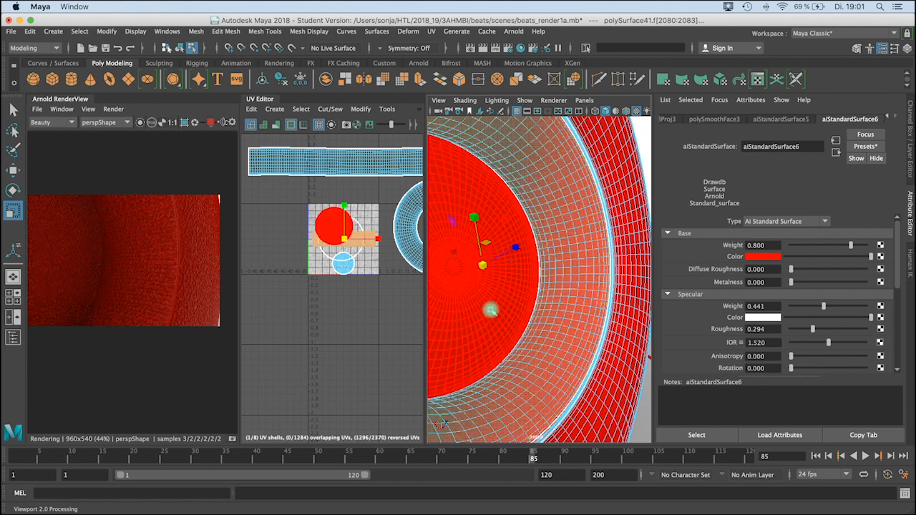
scroll(491, 309, down, 5)
click(490, 309)
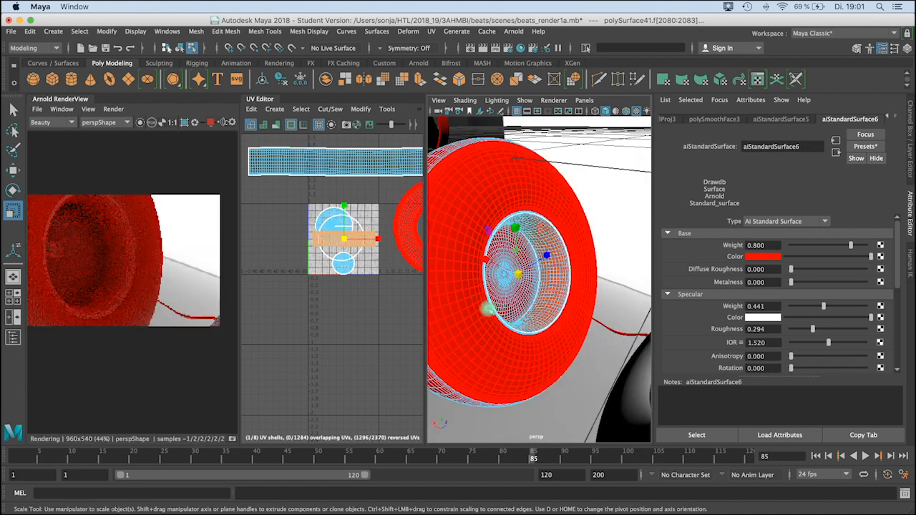
- Switch to Finder and preview the logo image "b" in the HTL project's tex folder, keeping the ear cup's outer face visible
alt+drag(548, 334, 480, 265)
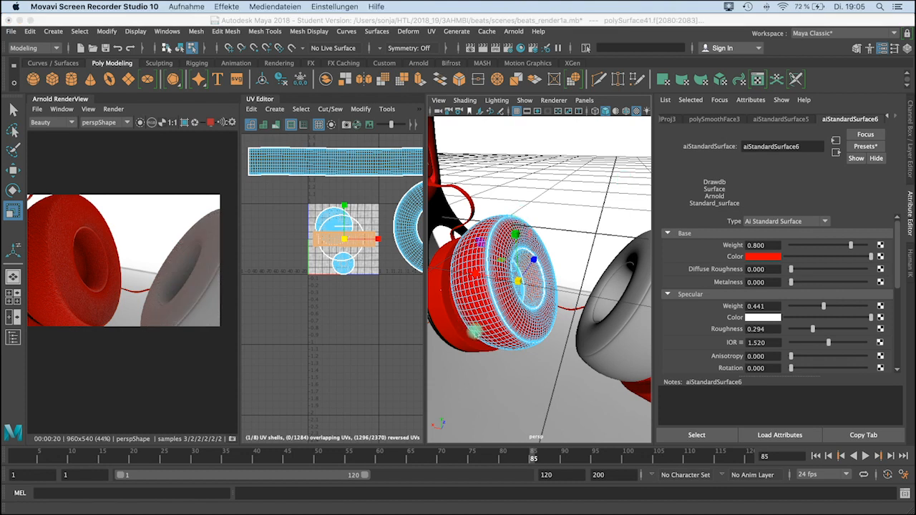
click(498, 310)
alt+drag(498, 309, 501, 236)
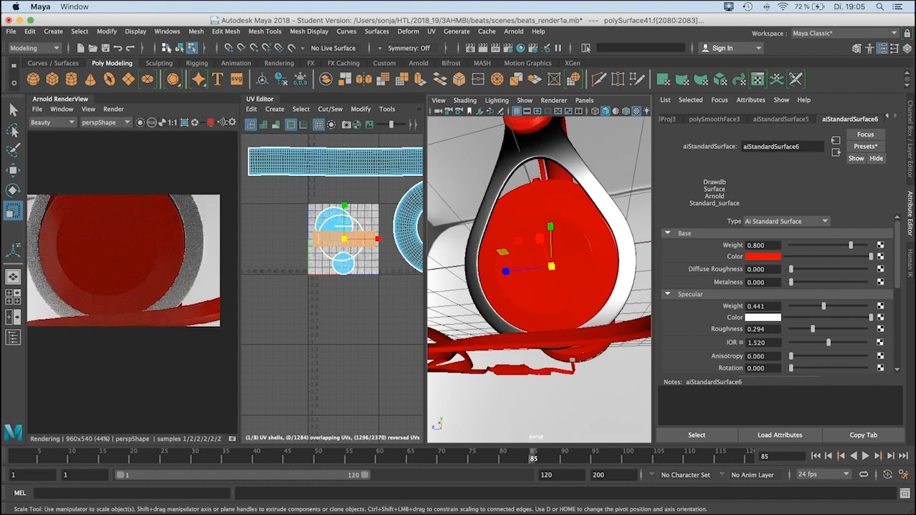
key(super+Tab)
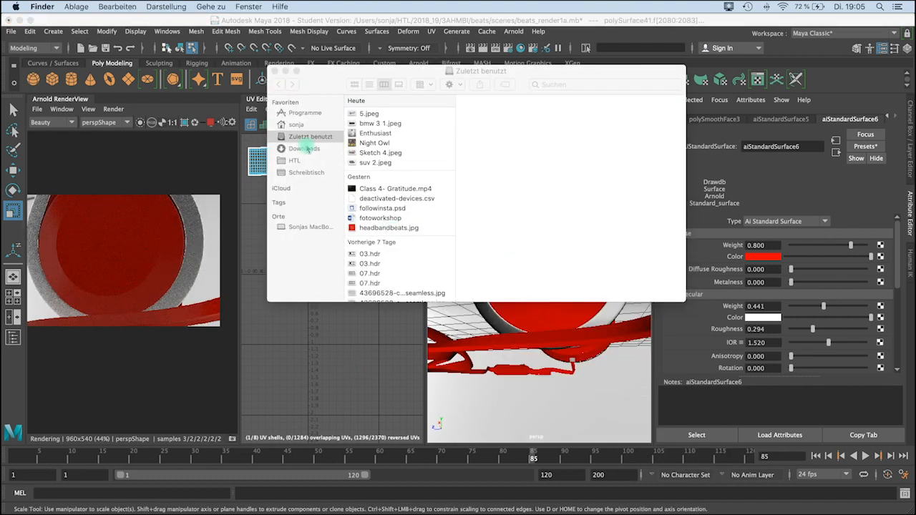
click(296, 163)
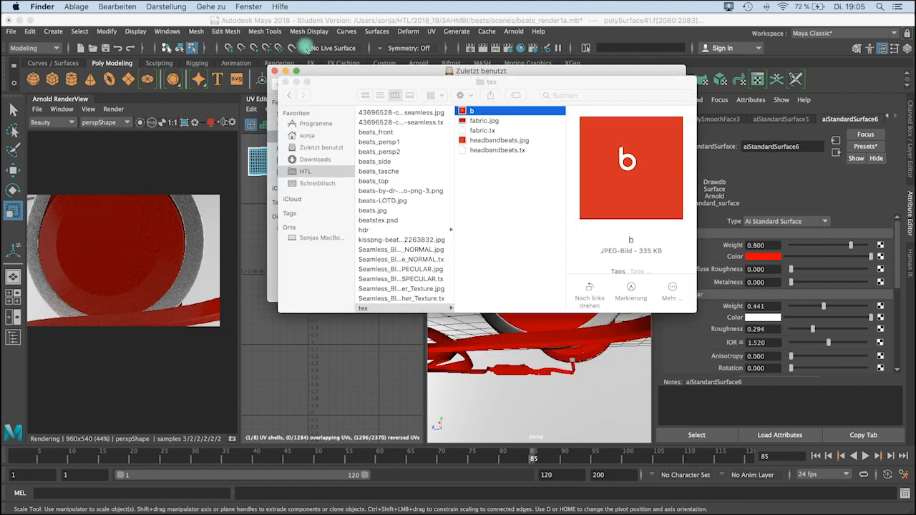
click(286, 71)
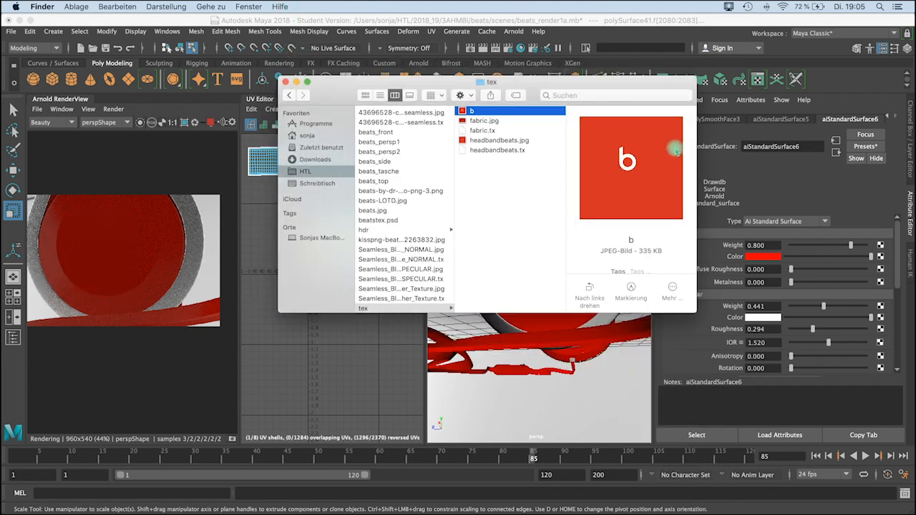
drag(343, 91, 208, 309)
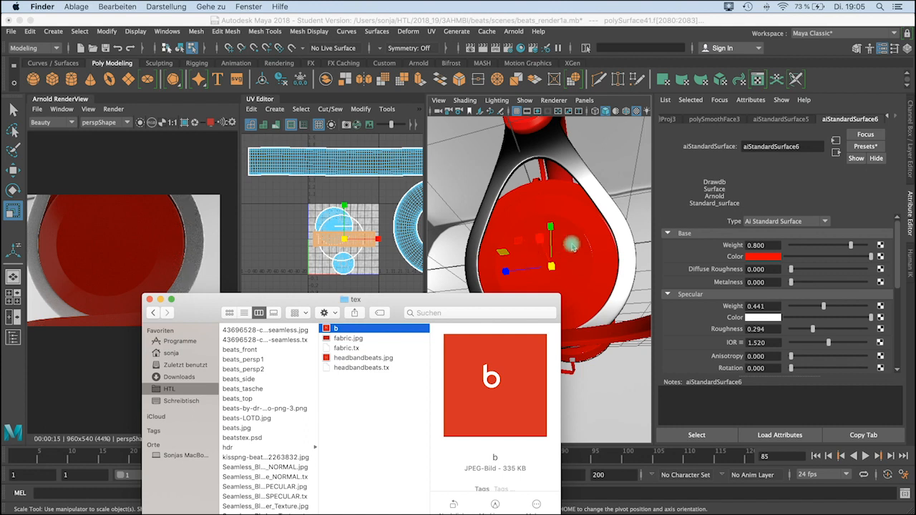
- Return to Maya and select the faces of the grey metal pin on the cable's jack plug
mouse_move(573, 248)
alt+mouse_down()
mouse_move(551, 256)
mouse_move(560, 250)
alt+mouse_up()
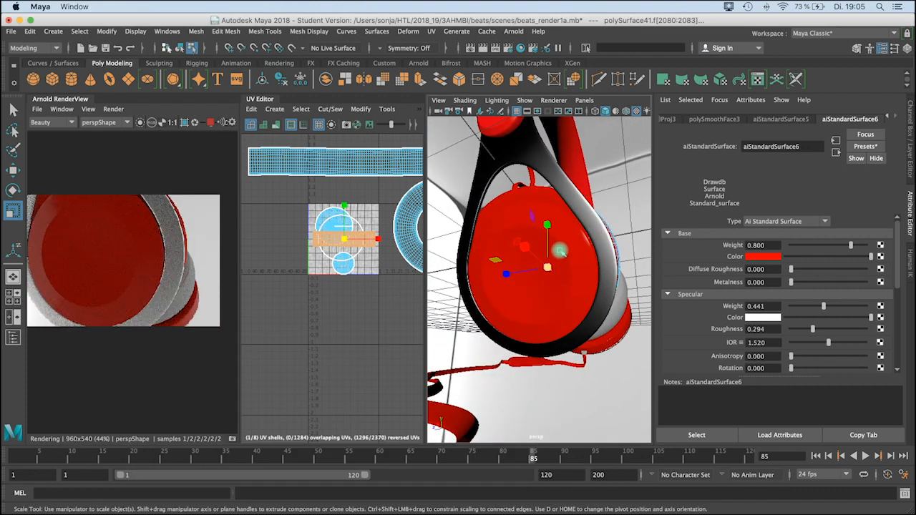
alt+drag(578, 274, 581, 233)
alt+right_drag(581, 234, 525, 269)
alt+drag(524, 268, 611, 291)
alt+right_drag(610, 291, 582, 286)
alt+middle_drag(582, 286, 595, 292)
alt+drag(595, 292, 563, 272)
alt+drag(574, 310, 545, 305)
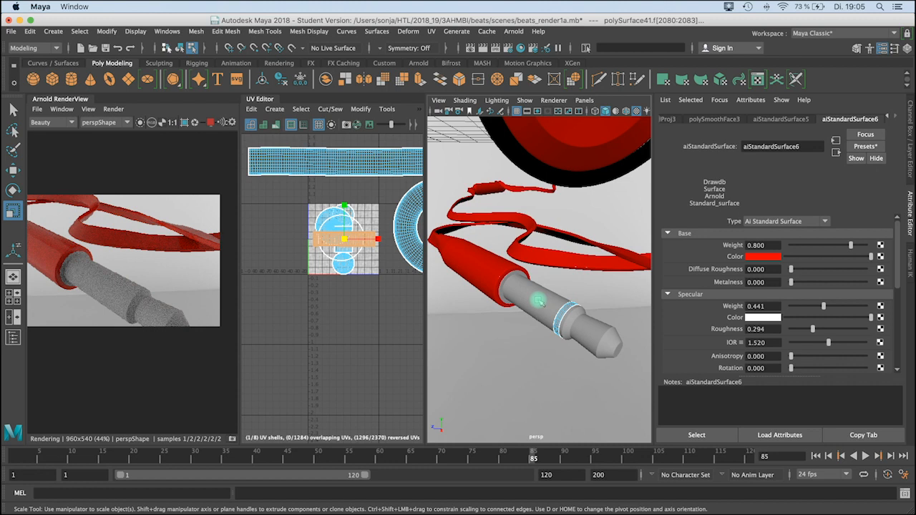
click(530, 297)
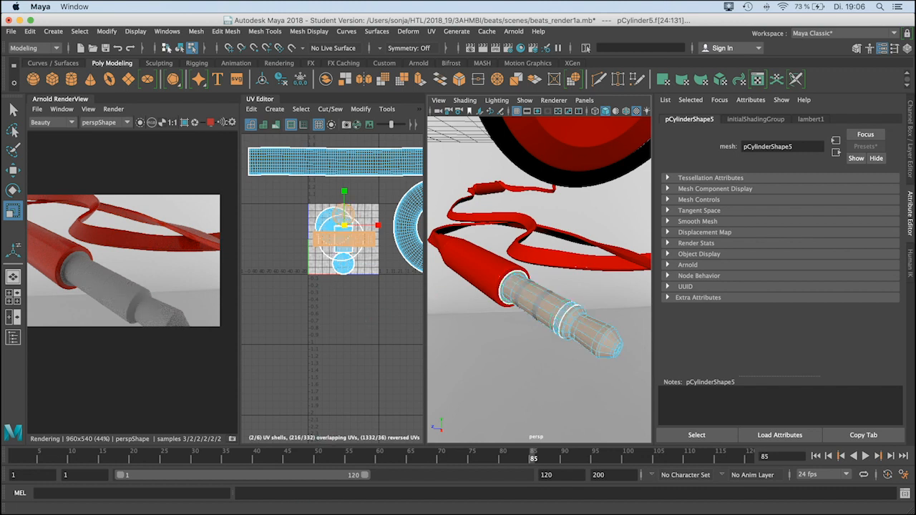
- Open the reference image beats_persp1 from the sourceimages folder in Preview to examine the jack plug's materials
click(566, 512)
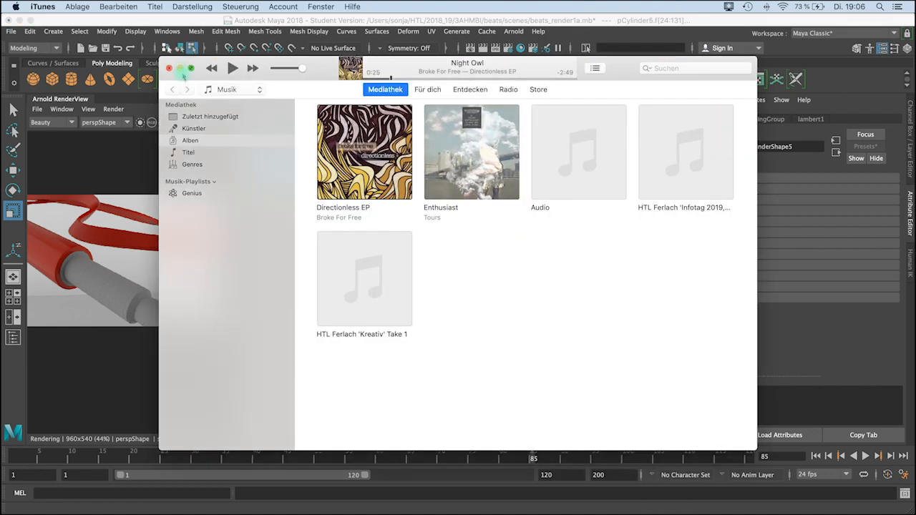
click(181, 69)
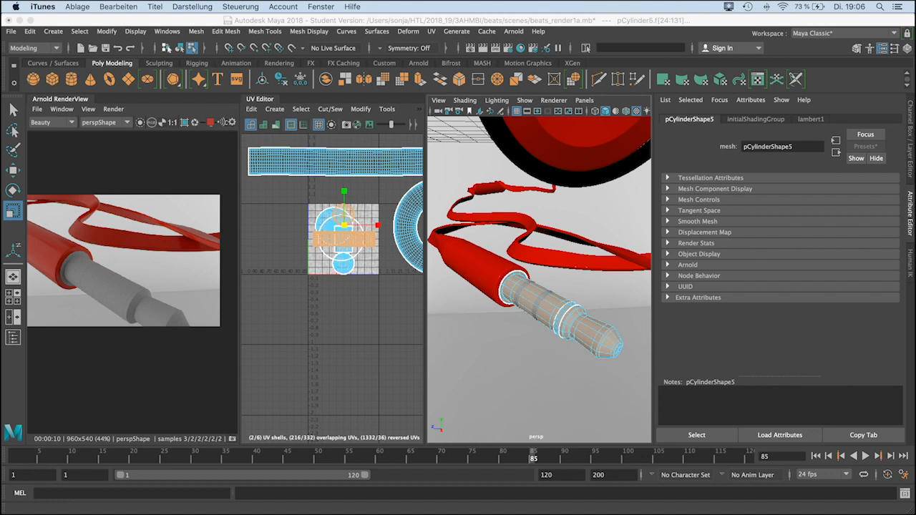
click(667, 504)
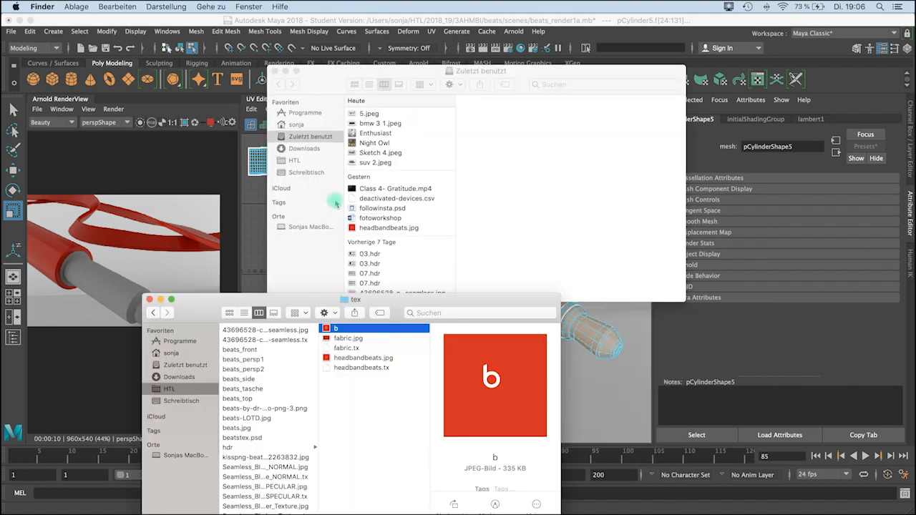
drag(208, 311, 284, 111)
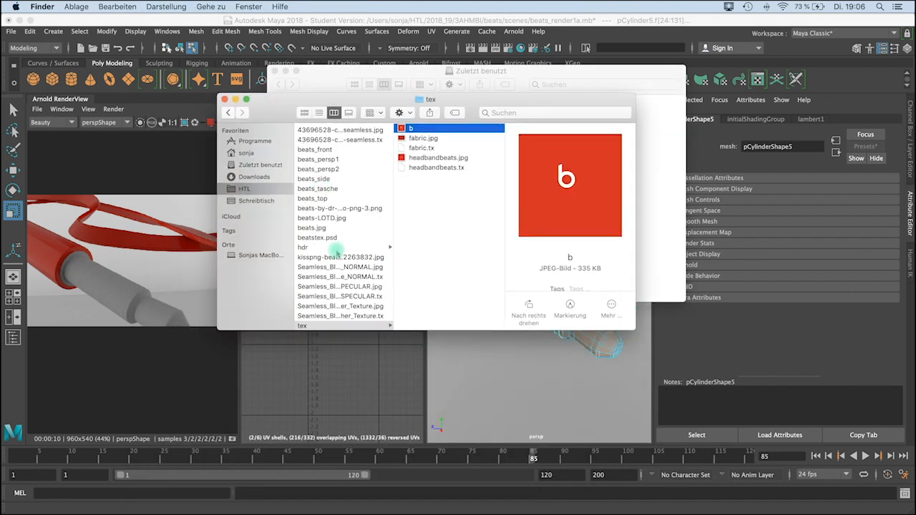
click(311, 150)
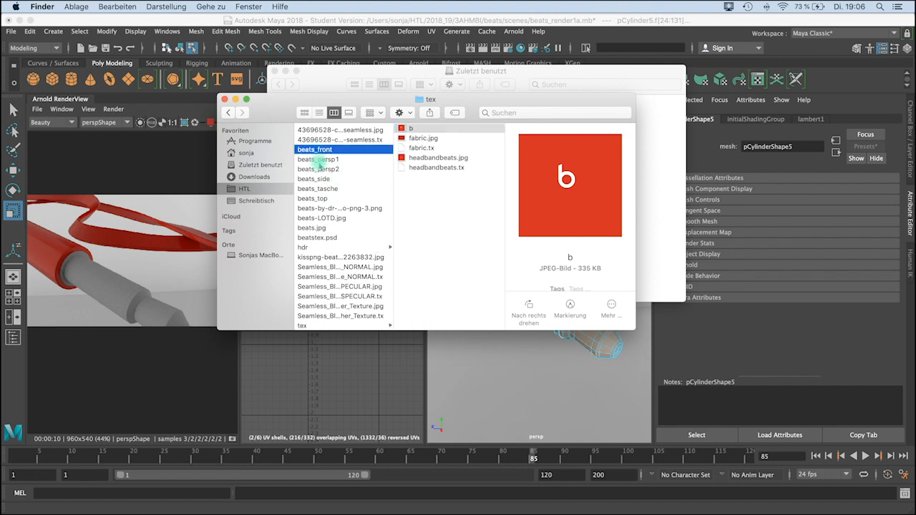
click(318, 162)
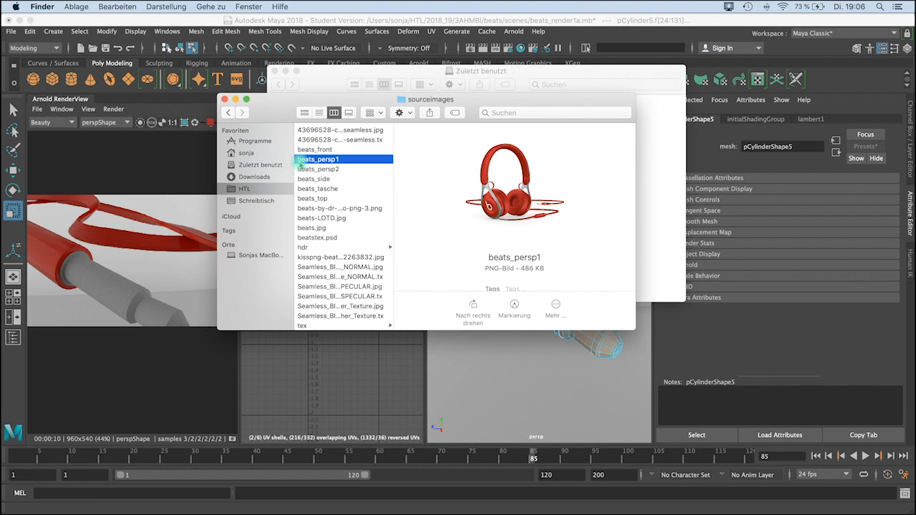
double_click(307, 159)
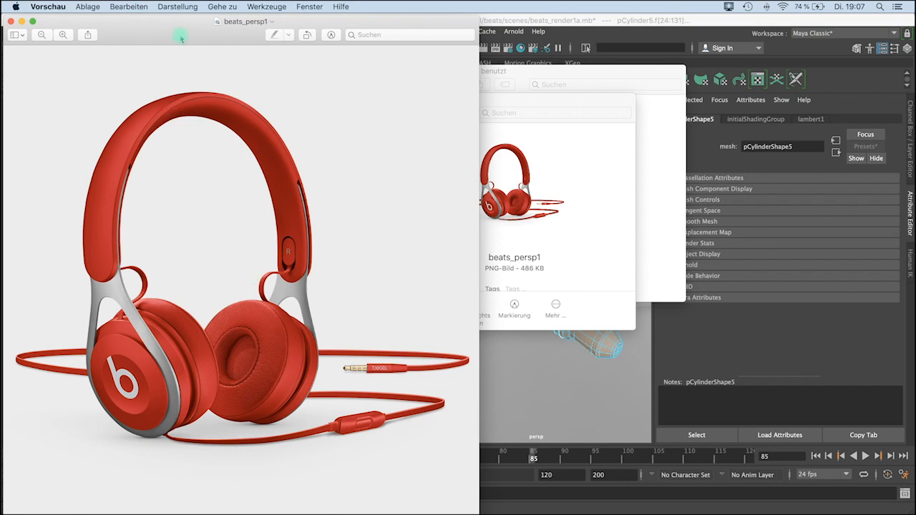
drag(181, 38, 320, 35)
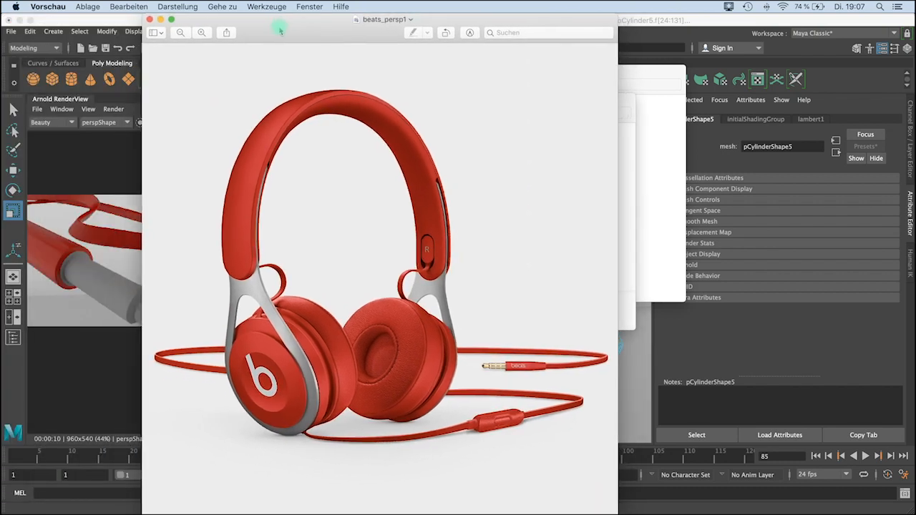